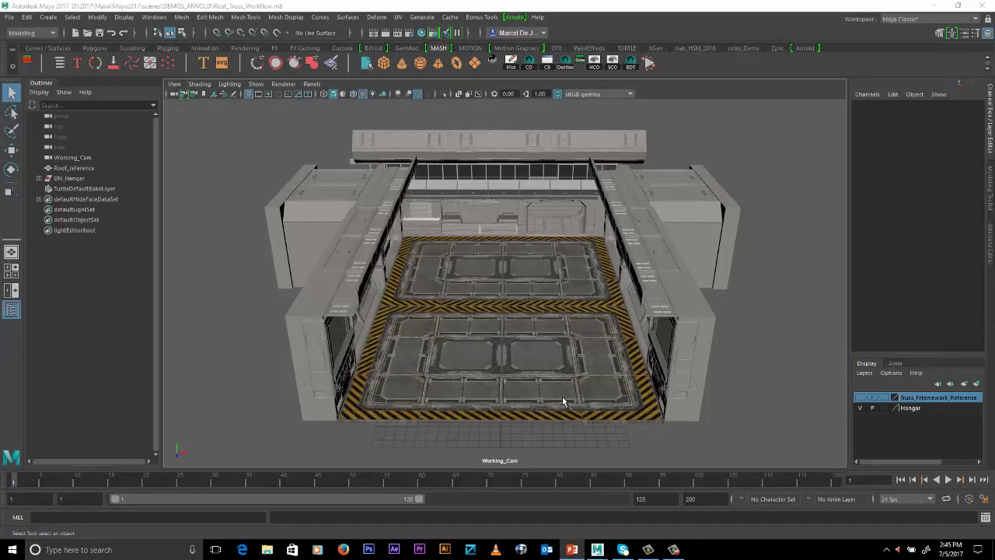
Make the Truss_Frtamework_Reference display layer visible inside the hangar scene.
mouse_move(571, 342)
left_mouse_down("alt")
mouse_move(552, 329)
mouse_move(579, 341)
left_mouse_up("alt")
right_click_drag(579, 341, 644, 373, "alt")
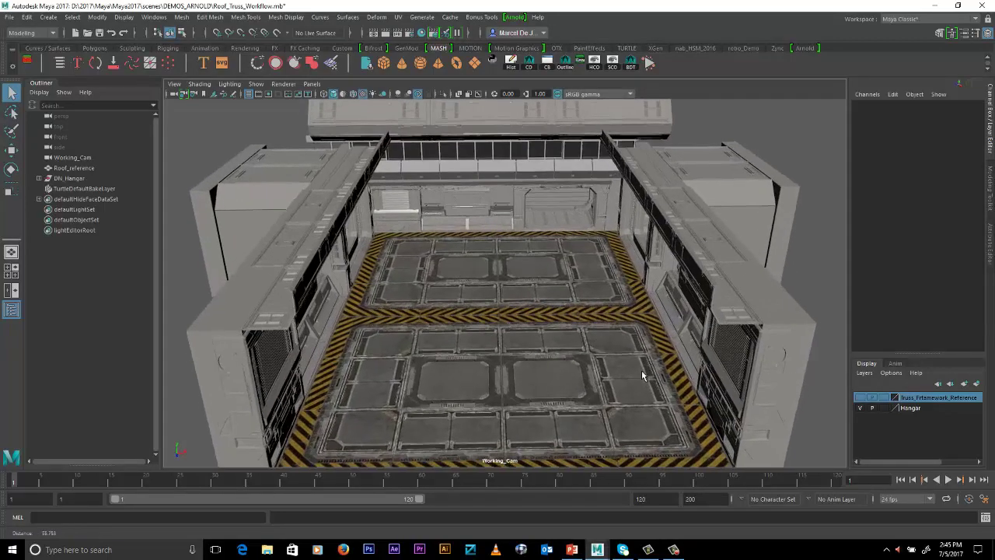
middle_click_drag(644, 373, 660, 347, "alt")
left_click_drag(660, 347, 658, 349, "alt")
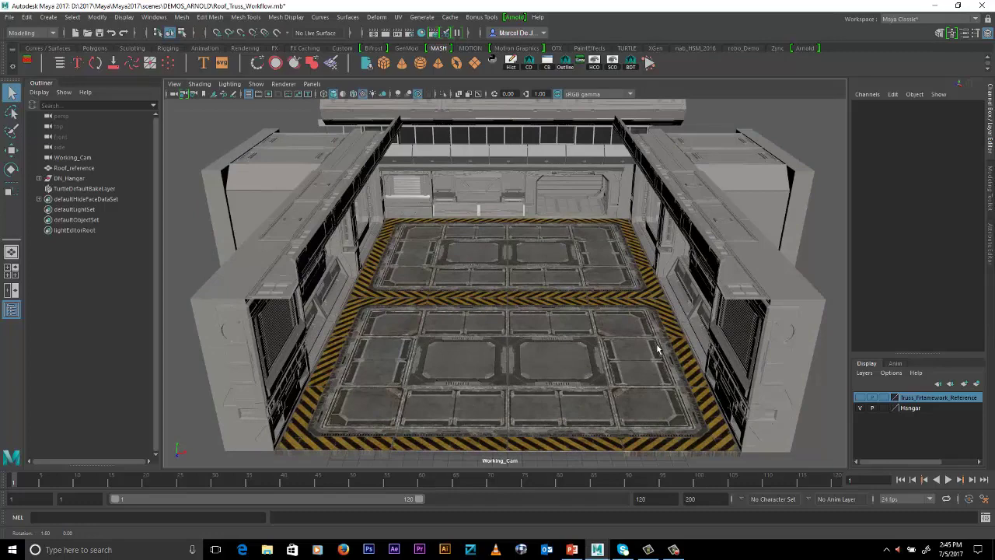
left_click(860, 397)
Raise the Roof_reference mesh to the top of the hangar walls, at about 13.01 in Translate Y.
left_click(519, 381)
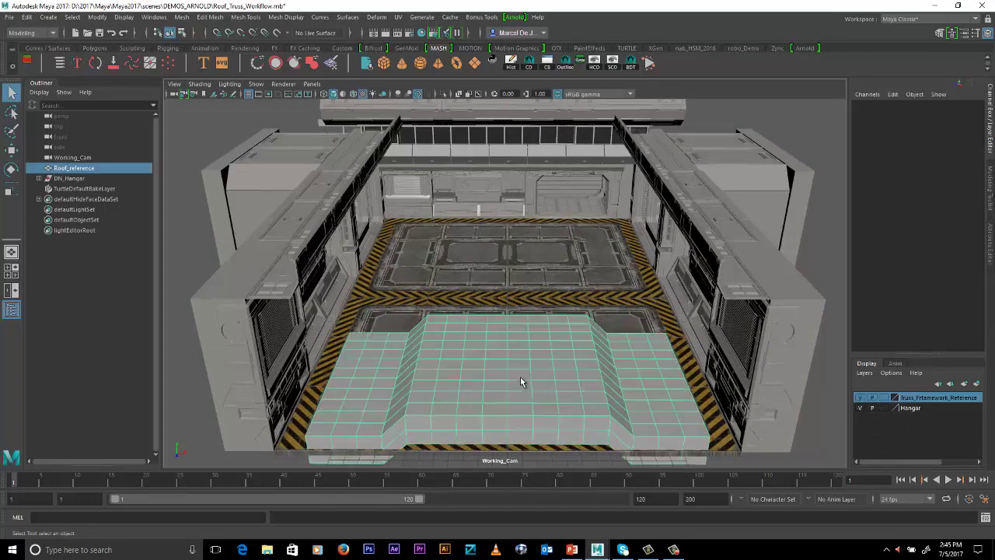
key("w")
left_click_drag(520, 371, 498, 171)
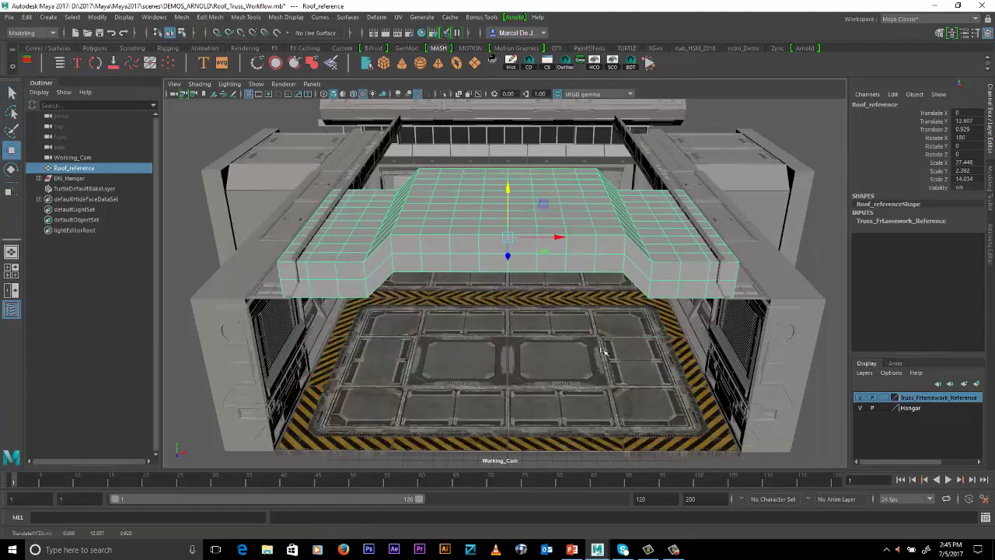
left_click_drag(619, 360, 620, 352, "alt")
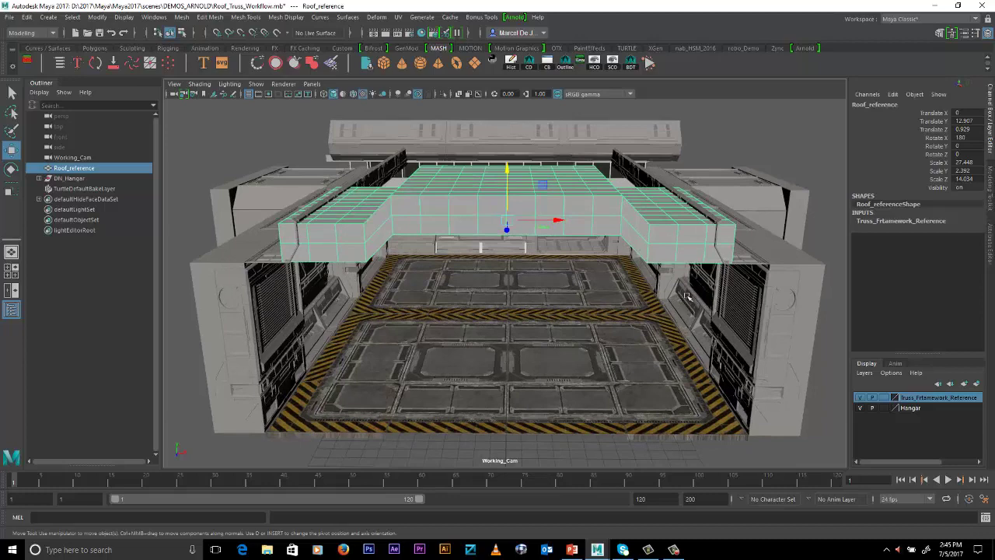
left_click_drag(691, 295, 677, 319, "alt")
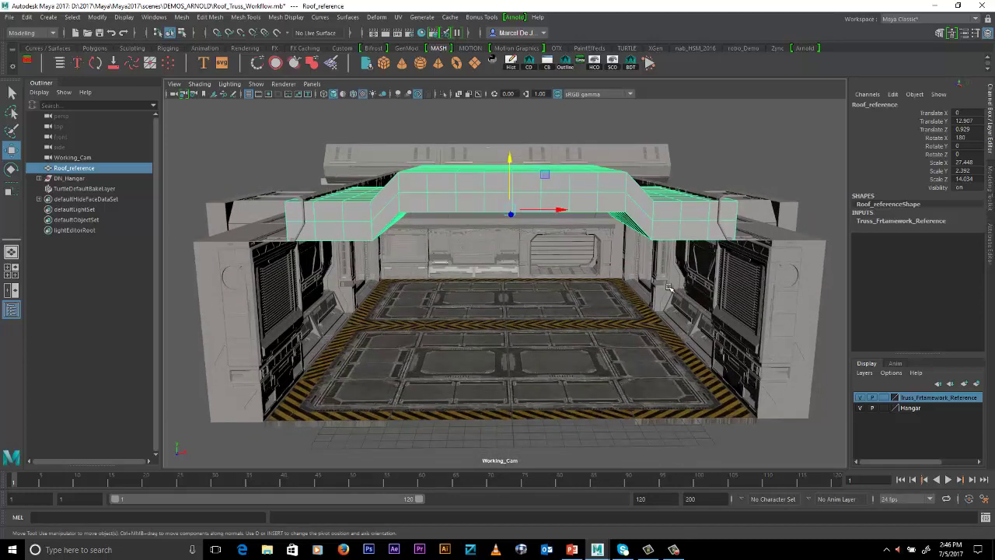
left_click_drag(560, 209, 555, 209)
key("ctrl+z")
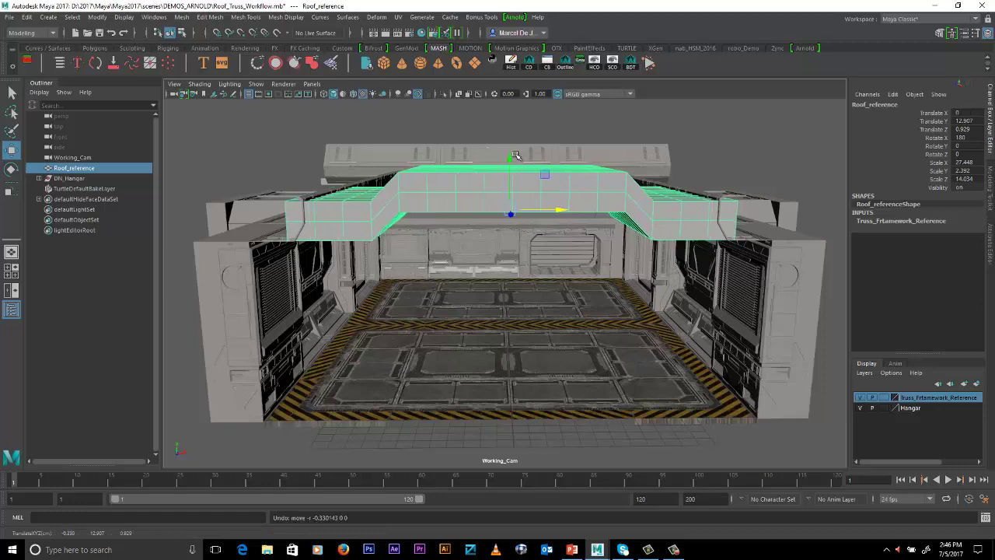
left_click_drag(511, 159, 511, 157)
Hide the Hangar layer and frame the Roof_reference mesh on its own.
left_click_drag(683, 330, 613, 329, "alt")
left_click(860, 408)
key("f")
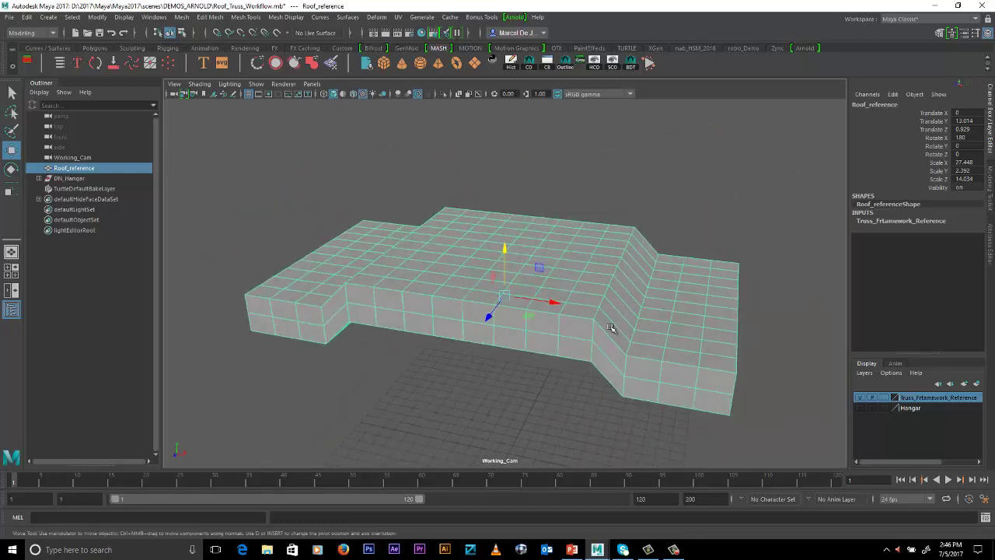
middle_click_drag(628, 331, 635, 300, "alt")
right_click_drag(635, 305, 642, 334, "alt")
middle_click_drag(660, 331, 666, 327, "alt")
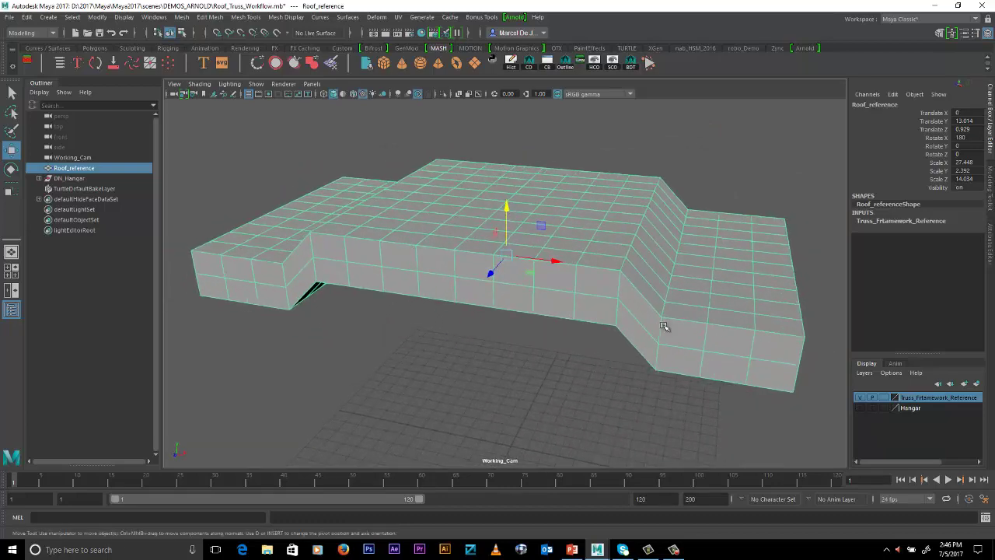
Switch to the FX menu set, open the nParticles Particle Fill options and reset them to their defaults.
left_click(18, 35)
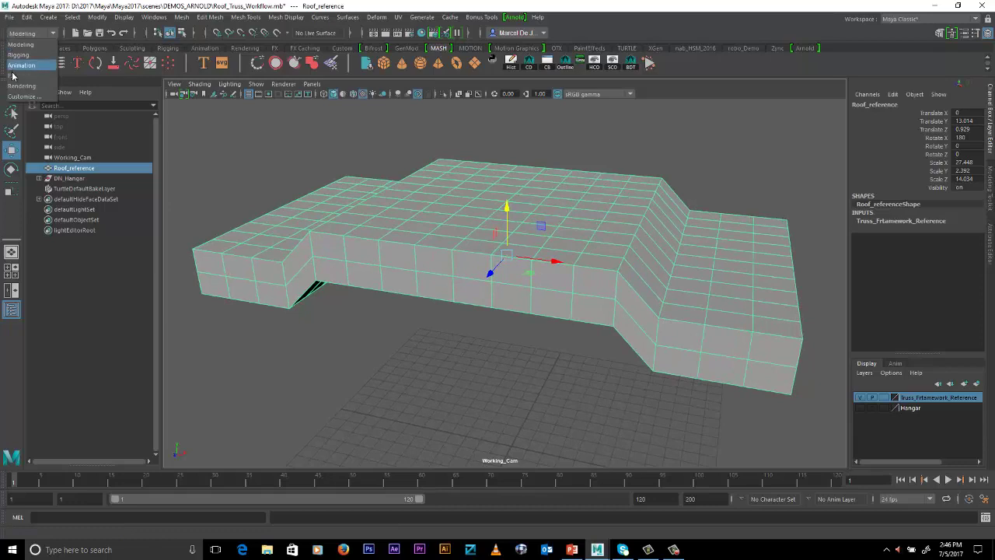
left_click(24, 79)
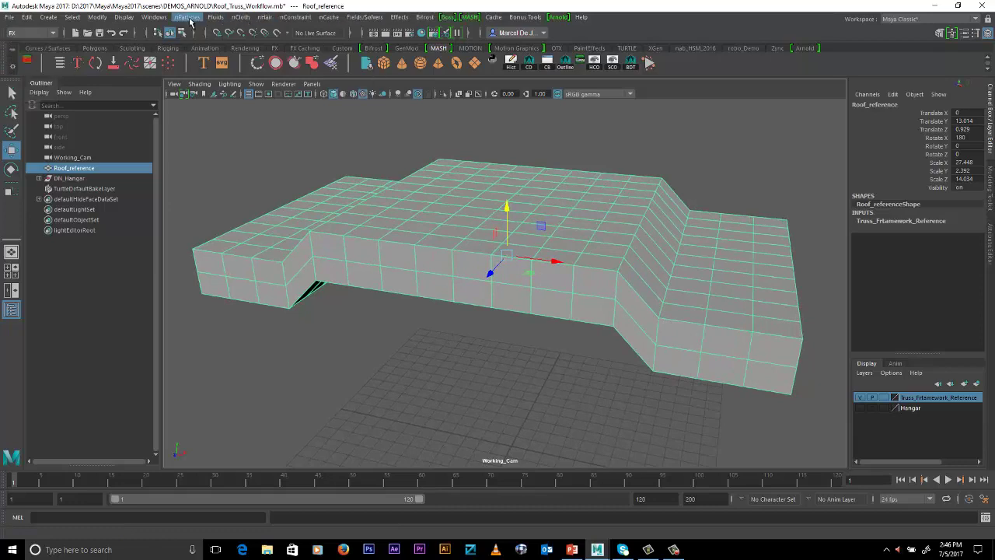
left_click(189, 17)
left_click(298, 44)
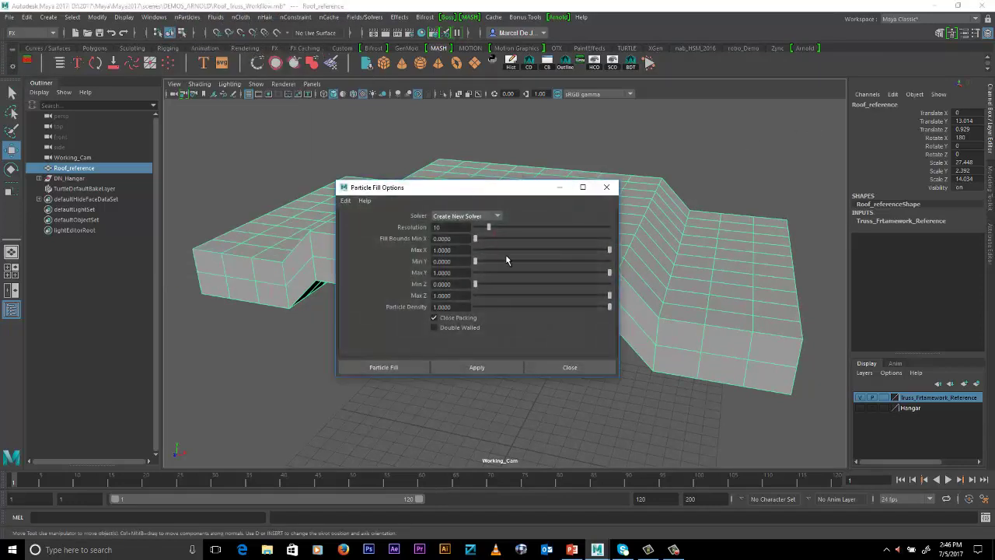
left_click(345, 201)
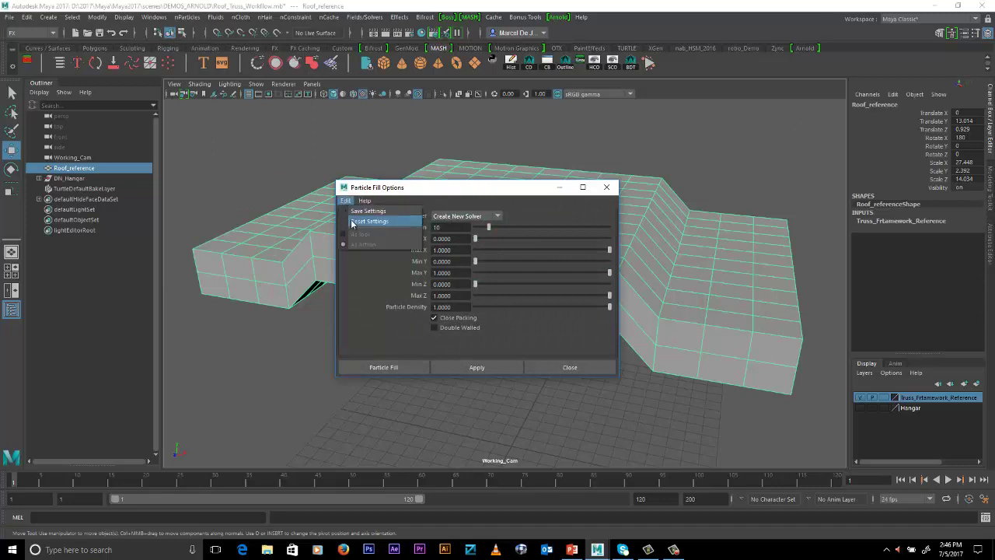
left_click(354, 222)
Fill the Roof_reference mesh with nParticles at a resolution of 24 and close the options.
double_click(456, 227)
type("24")
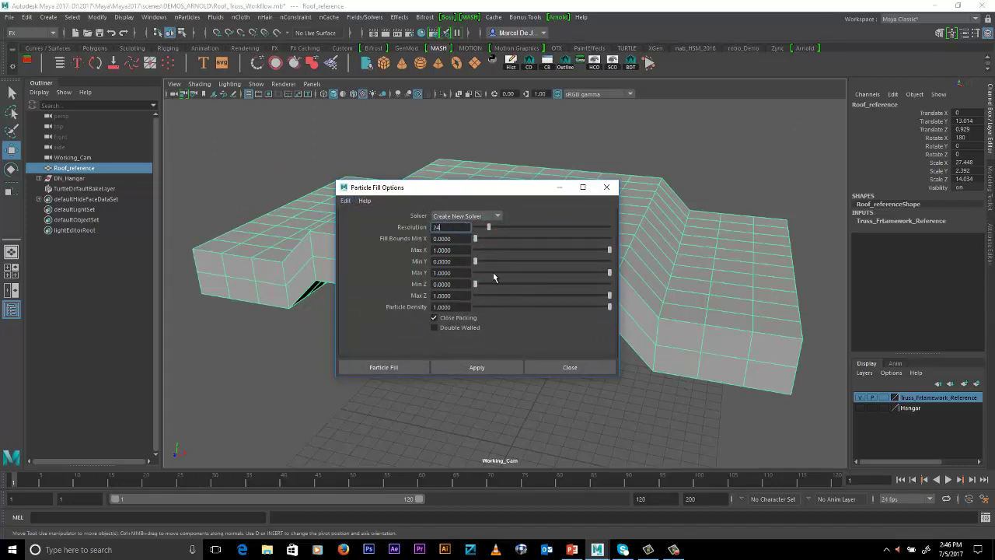
key("Tab")
left_click(397, 372)
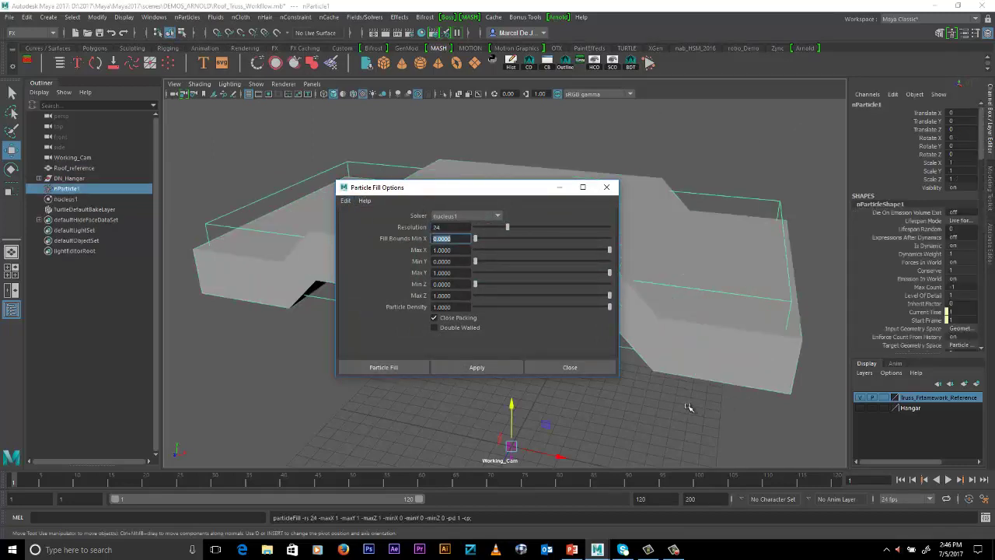
left_click(548, 367)
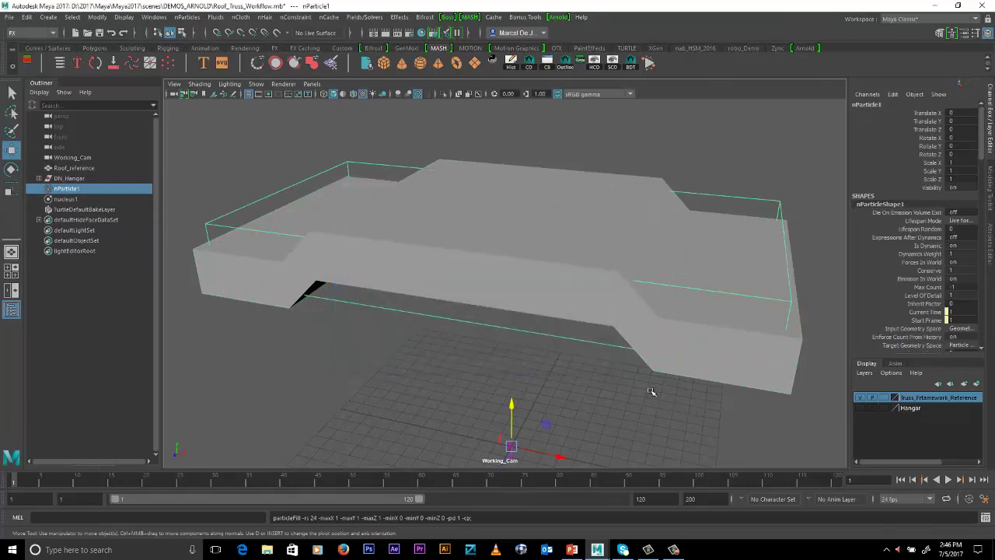
Show the scene in wireframe and delete the Roof_reference mesh, keeping only the particles.
left_click_drag(624, 400, 722, 356, "alt")
key("4")
left_click(709, 358)
key("Delete")
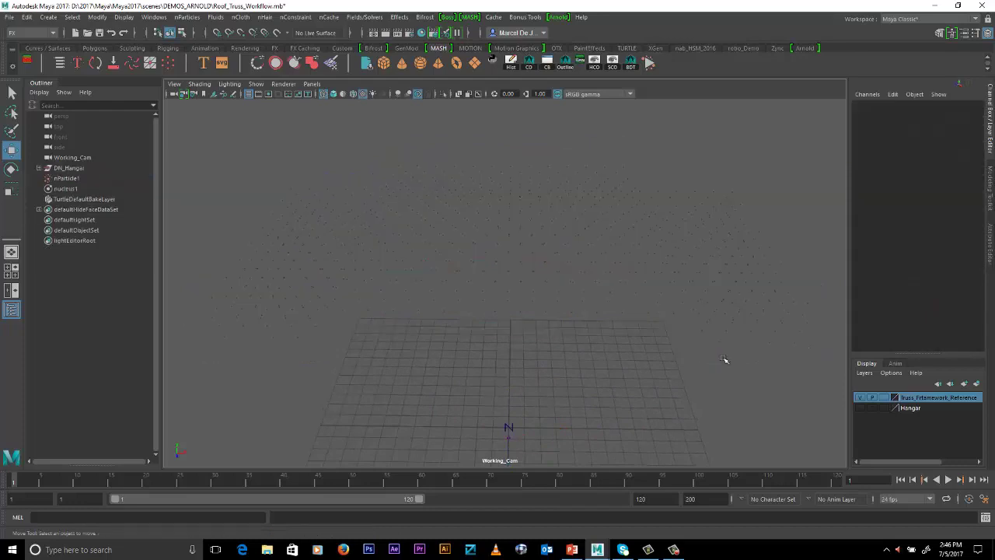
Select the particles, play the simulation to check their motion, and rewind to the first frame.
left_click(748, 291)
left_click(948, 478)
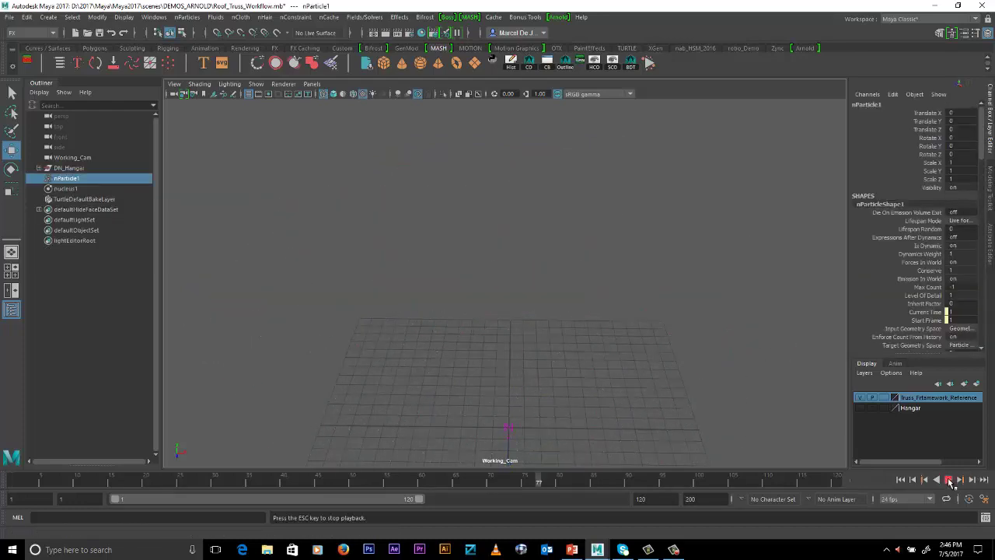
left_click(947, 479)
left_click(906, 480)
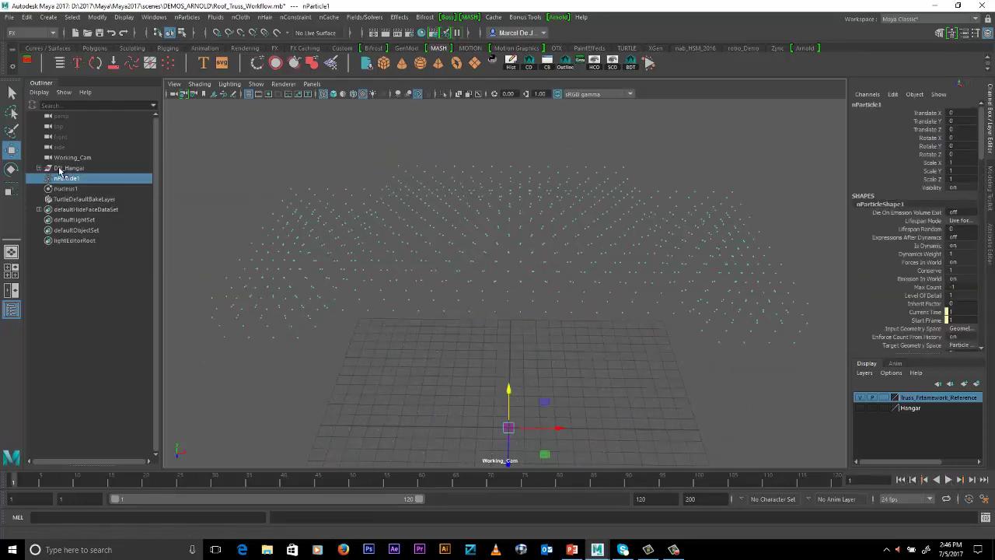
Delete the nucleus1 solver node from the scene.
left_click(83, 170)
left_click(84, 189)
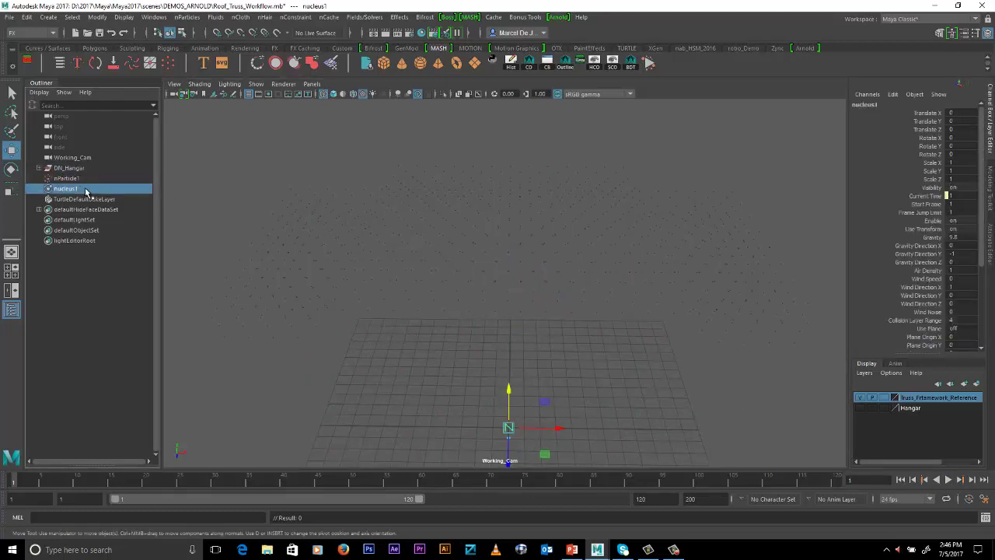
key("Delete")
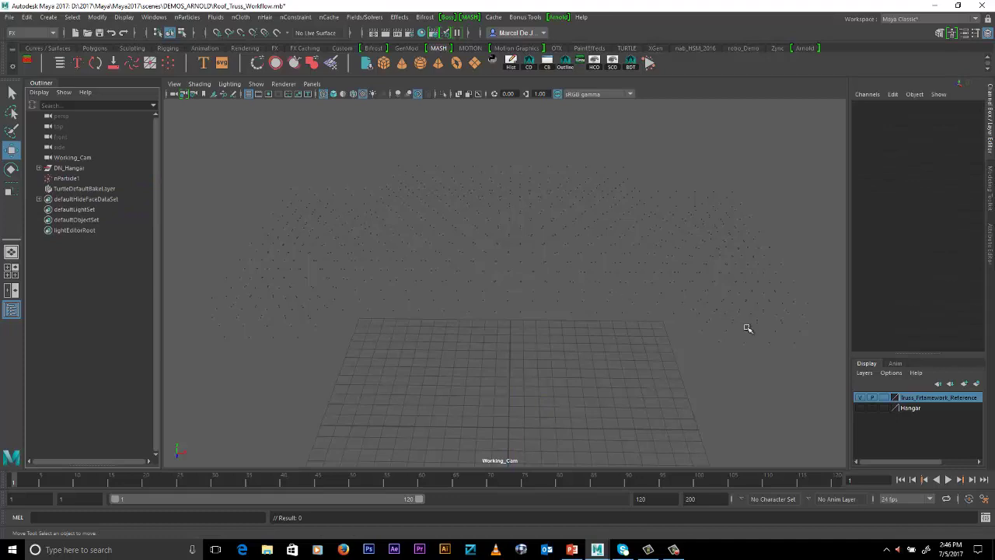
Select the particle object, play the timeline to check whether the particles still move, and rewind to frame 1.
left_click_drag(747, 328, 685, 334, "alt")
left_click_drag(576, 303, 825, 370)
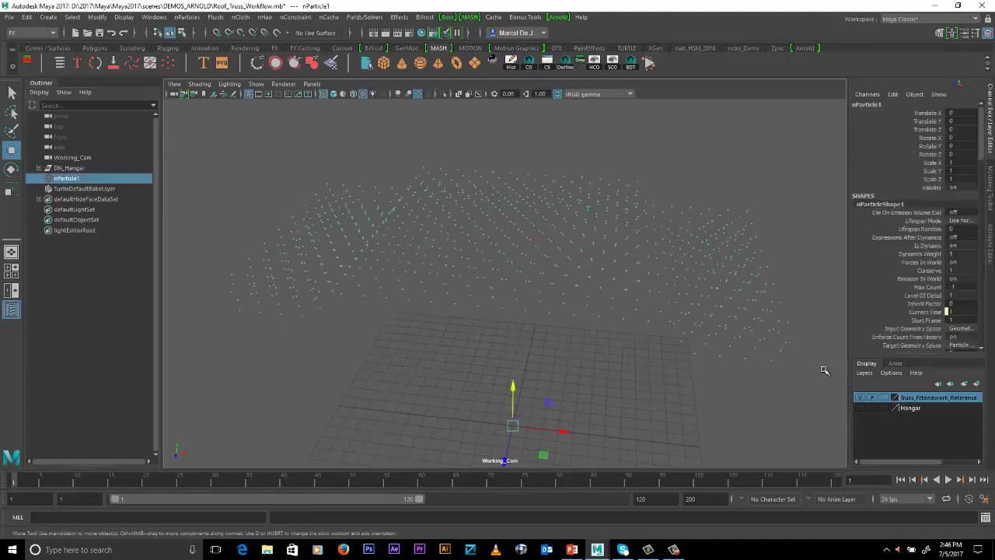
left_click(947, 479)
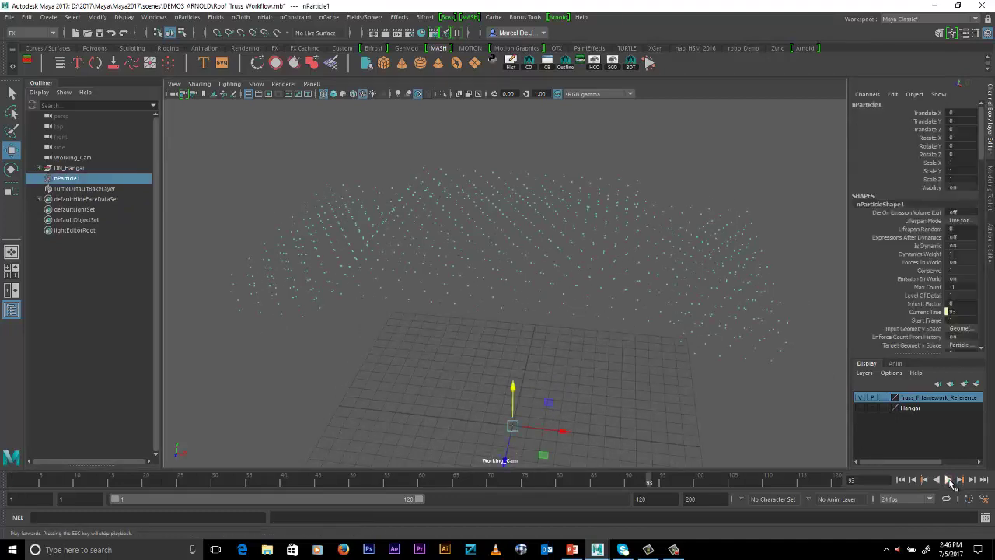
left_click(947, 480)
left_click(902, 481)
mouse_move(651, 312)
left_mouse_down("alt")
mouse_move(604, 307)
mouse_move(662, 311)
left_mouse_up("alt")
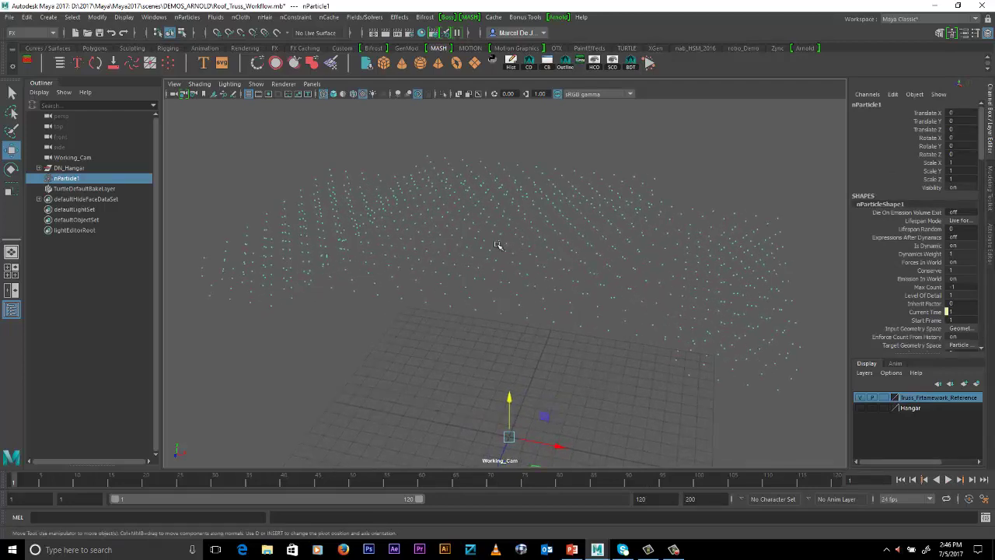
Add MASH trails to the selected particles with the Add Trails to Particles utility.
key("space")
left_click(638, 319)
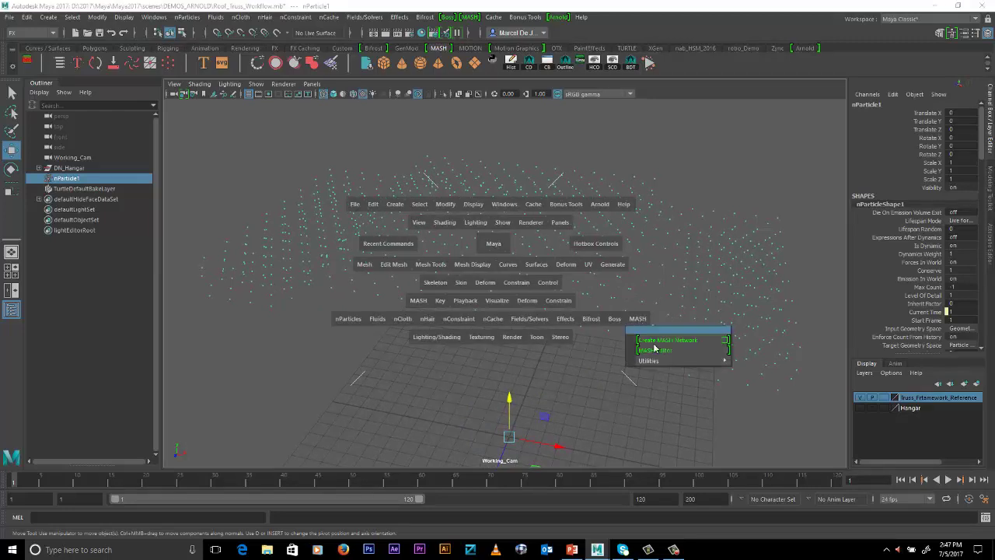
mouse_move(656, 362)
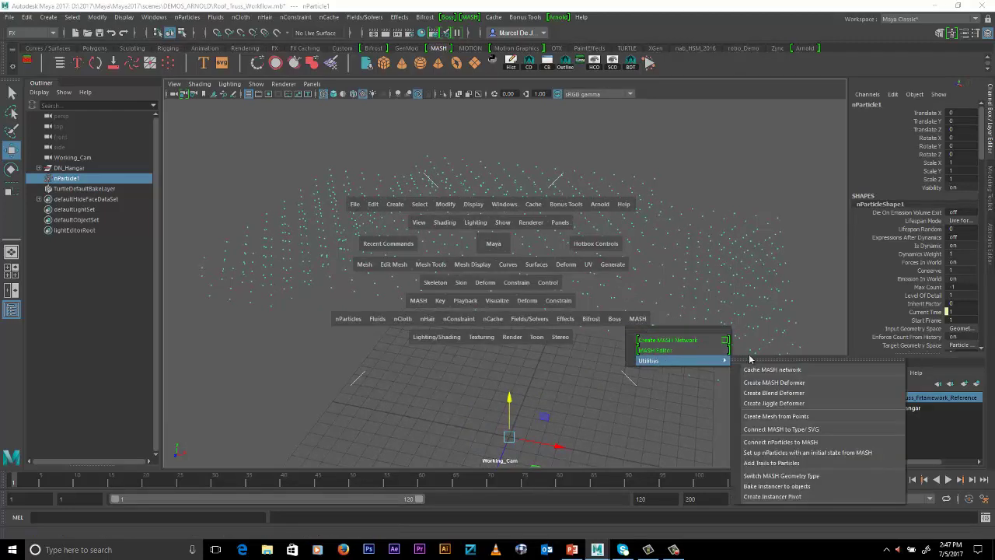
left_click(758, 463)
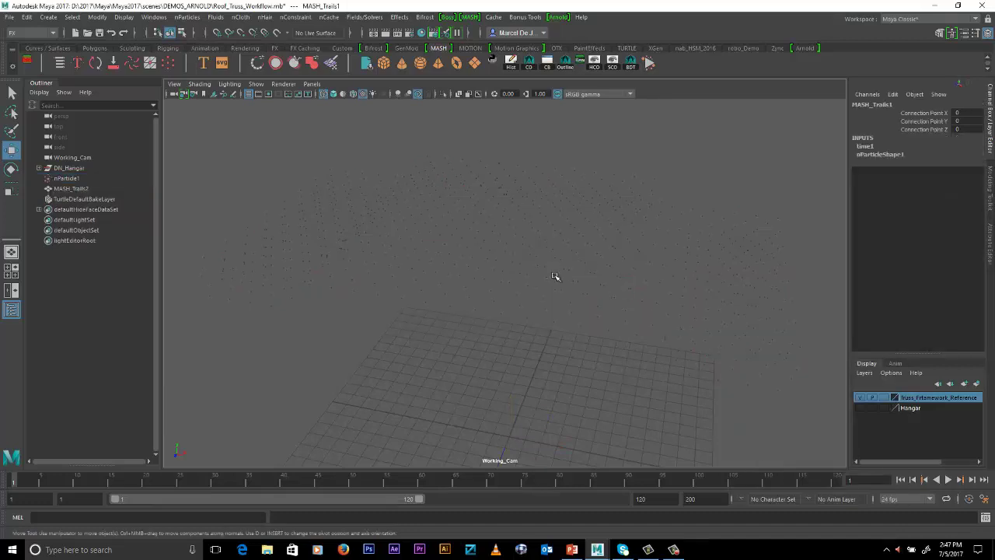
left_click_drag(616, 267, 635, 270, "alt")
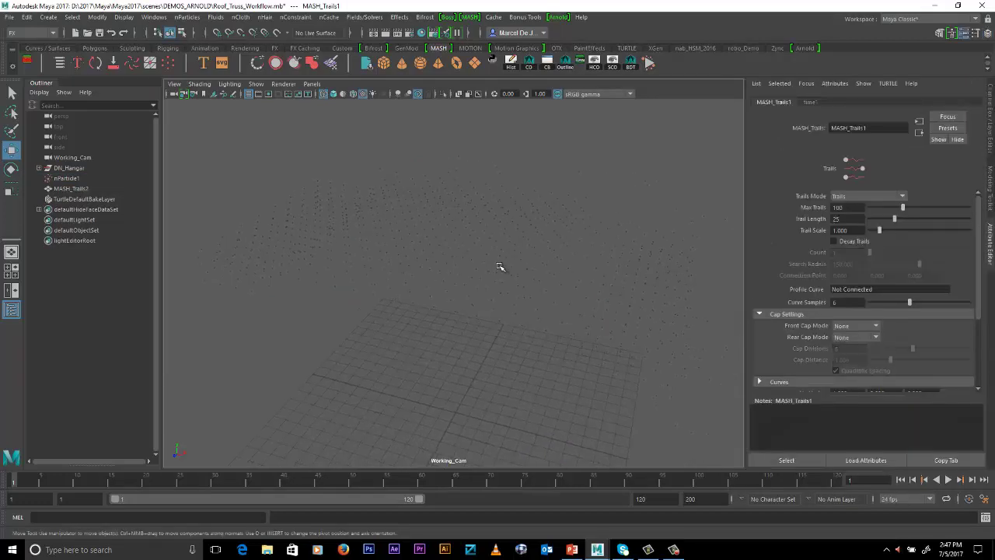
Set the MASH trails mode to Connect to Nearest and Max Trails to 10000.
left_click(852, 199)
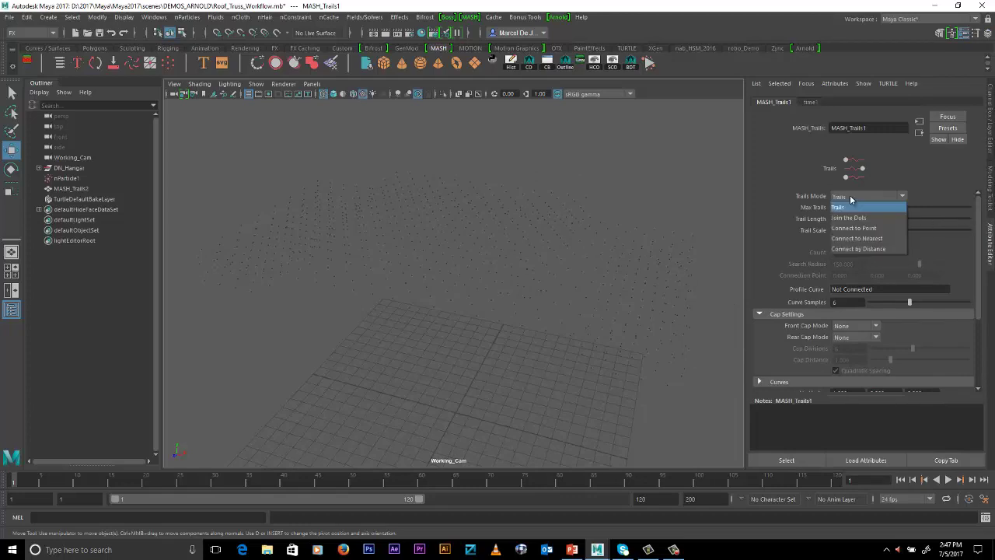
left_click(848, 241)
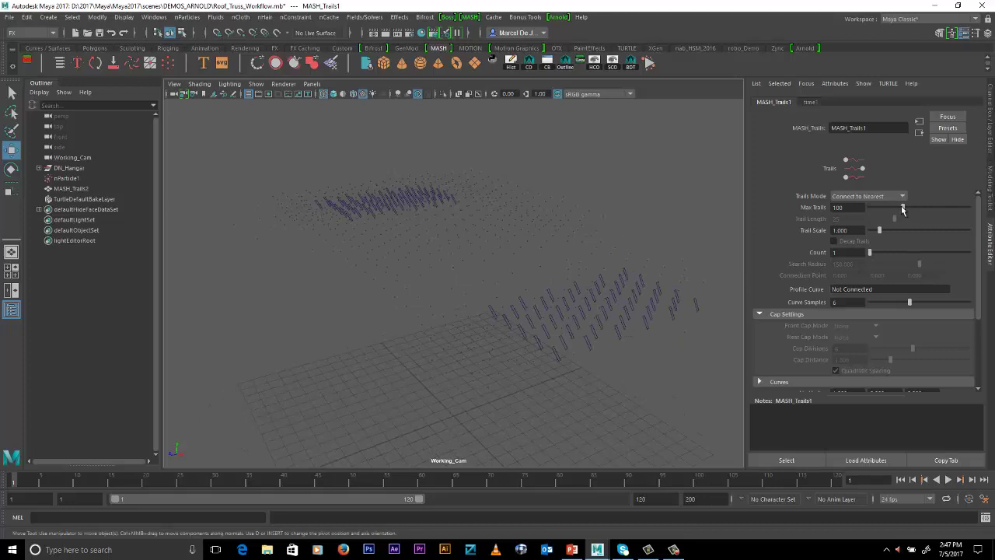
left_click_drag(903, 209, 940, 211)
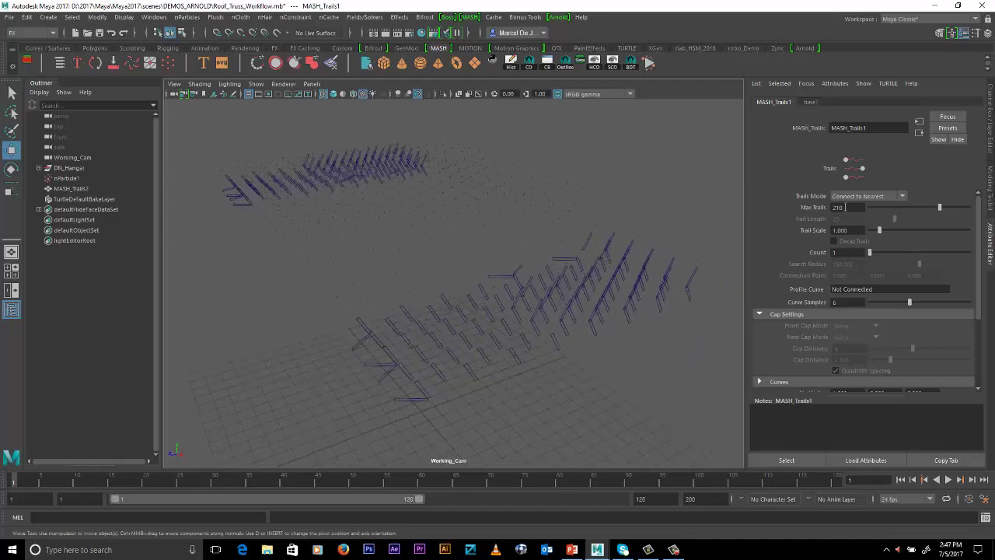
double_click(846, 207)
type("1")
key("Return")
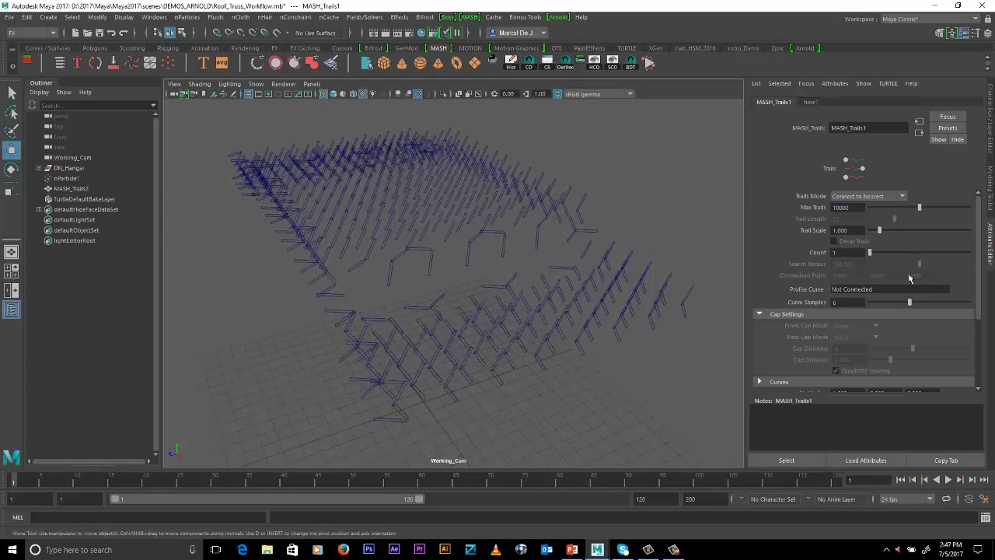
Raise the trails' connection Count to 8 and select the resulting truss mesh for inspection.
left_click_drag(869, 254, 944, 262)
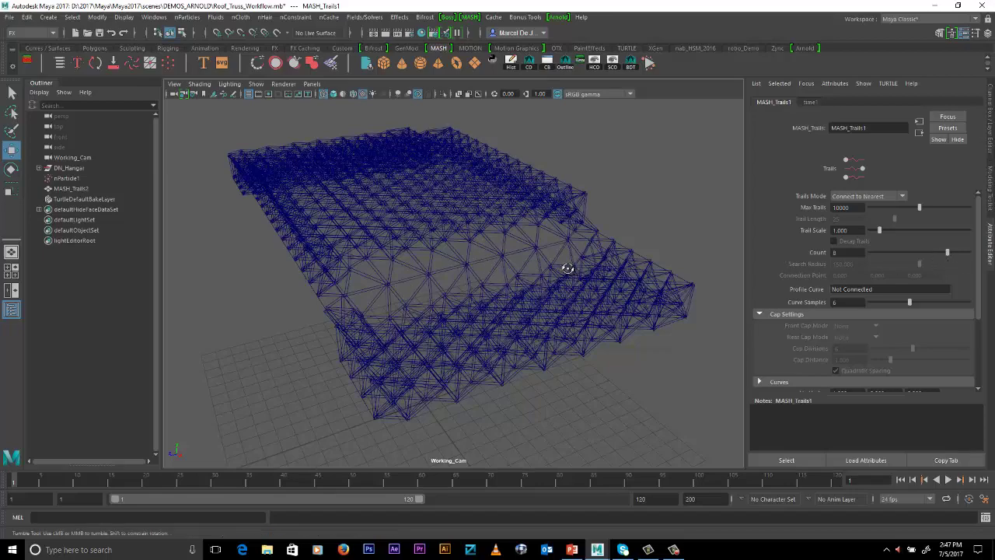
left_click_drag(565, 269, 621, 300, "alt")
right_click_drag(622, 300, 594, 297, "alt")
left_click_drag(594, 298, 498, 260, "alt")
left_click(495, 262)
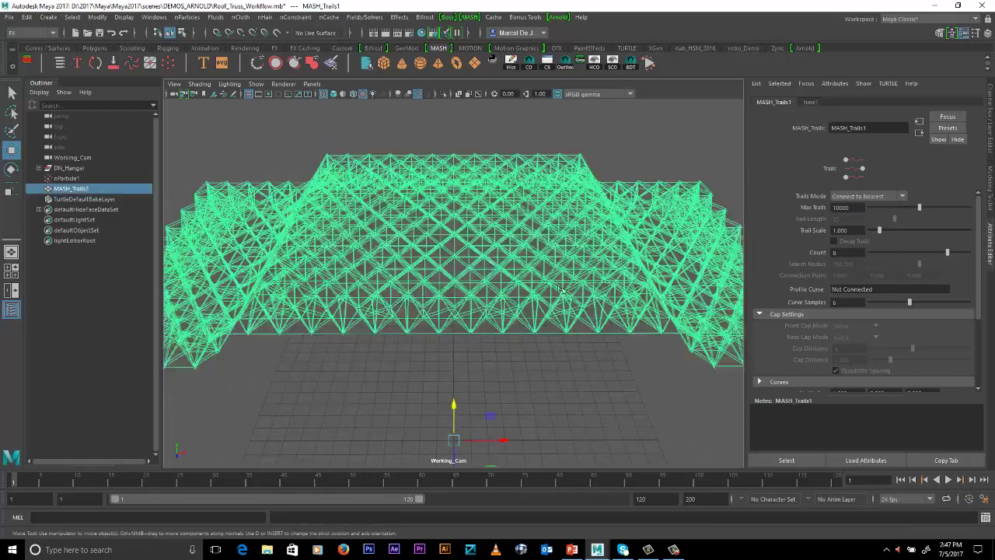
left_click_drag(661, 345, 576, 340, "alt")
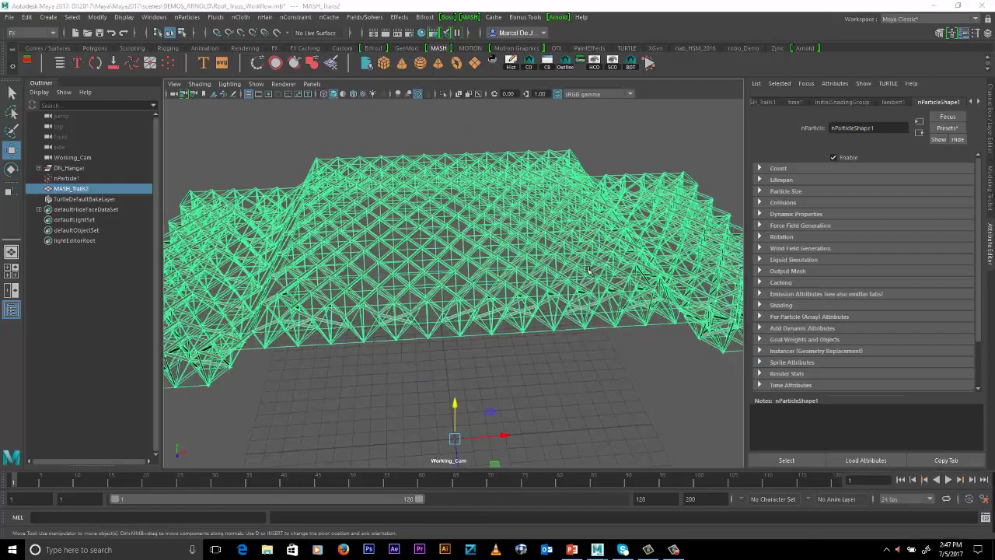
Try a different Trail Scale on the MASH trails, undo it, and examine the truss mesh up close.
key("5")
mouse_move(498, 217)
right_mouse_down("alt")
mouse_move(635, 271)
mouse_move(460, 237)
right_mouse_up("alt")
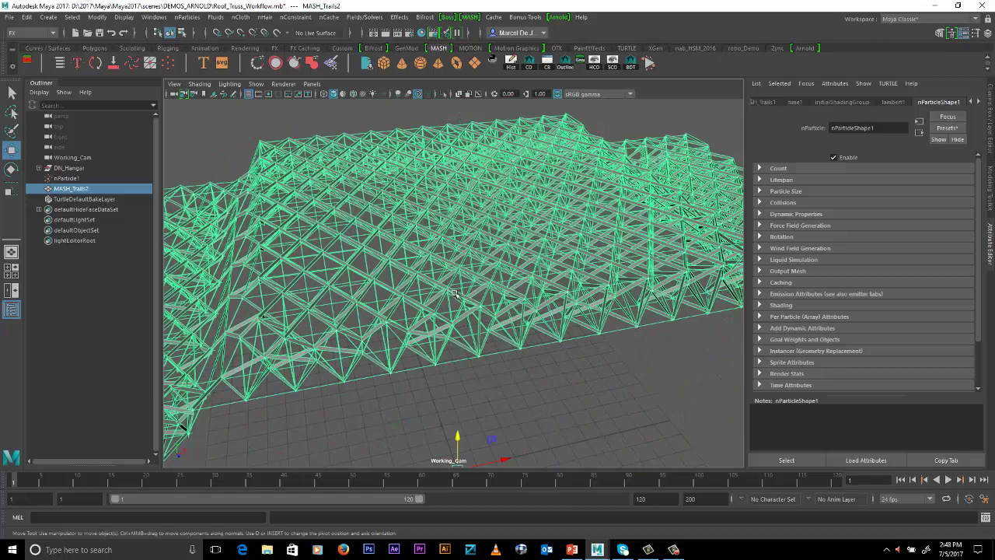
left_click(76, 189)
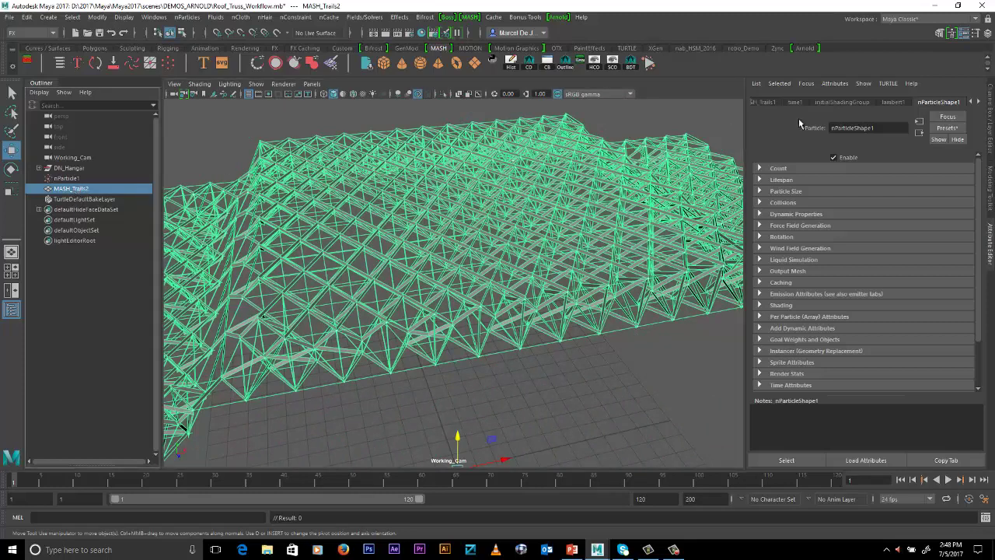
left_click(765, 102)
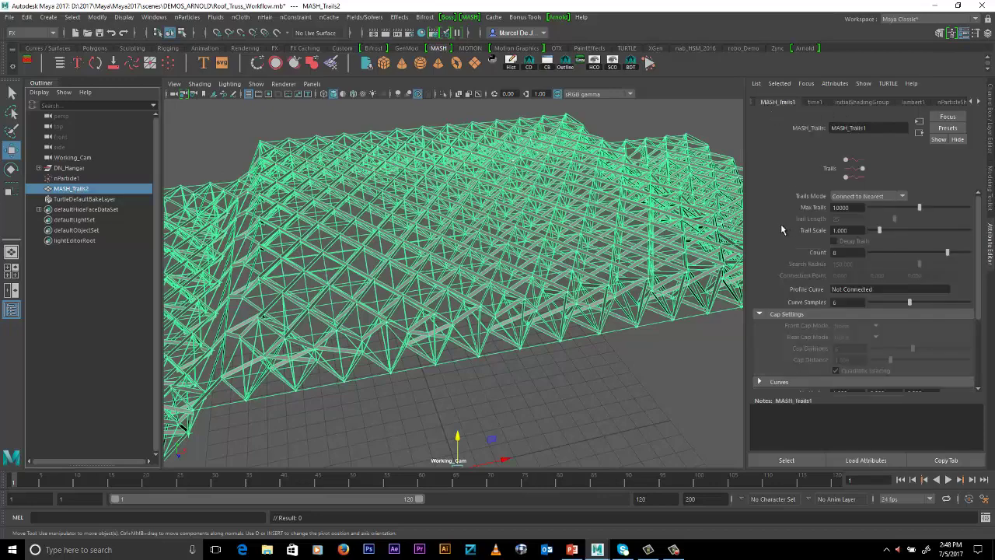
mouse_move(885, 232)
left_mouse_down()
mouse_move(904, 229)
mouse_move(894, 227)
left_mouse_up()
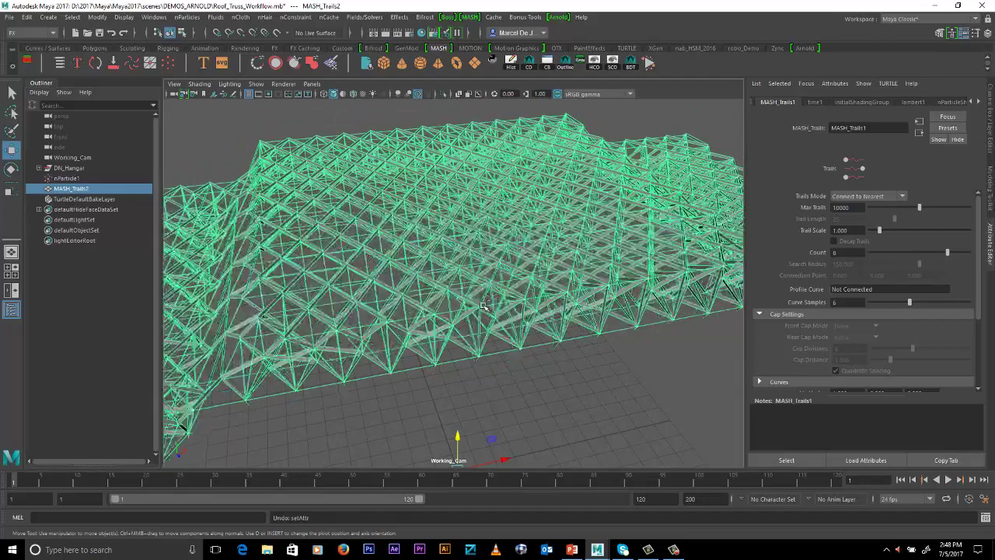
scroll(511, 290, "up", 5)
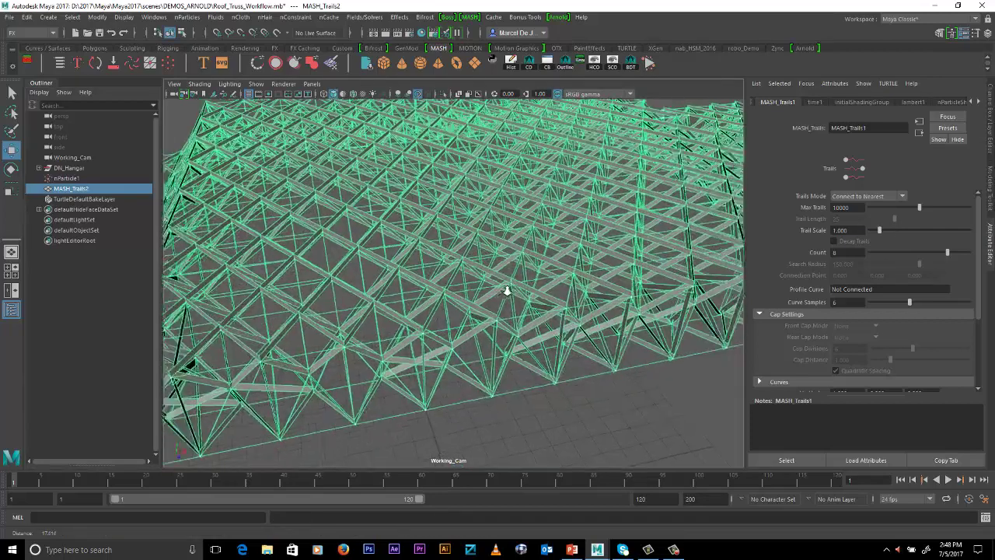
scroll(513, 291, "up", 1)
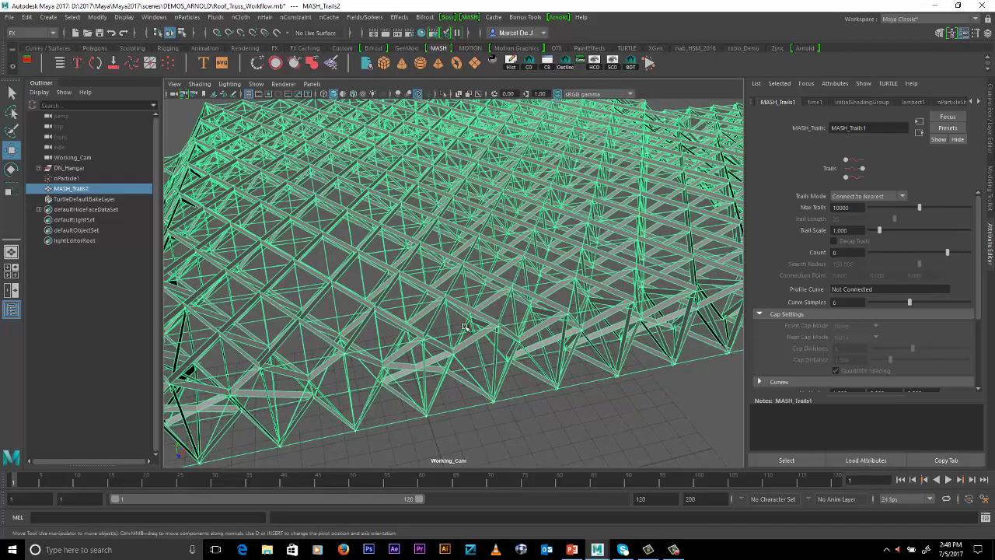
scroll(464, 327, "down", 3)
scroll(464, 319, "down", 1)
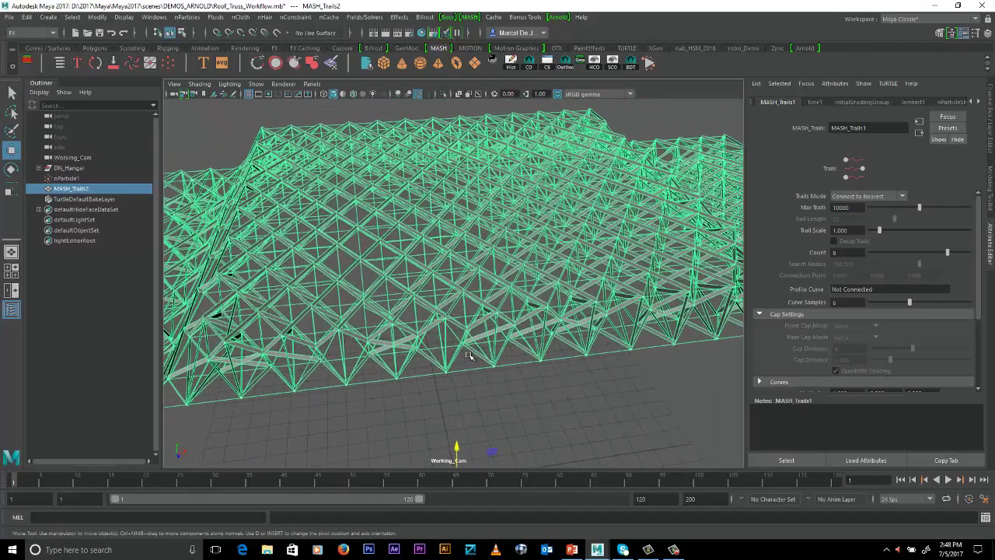
Switch to the Modeling tool set, open the truss mesh in the UV Editor and select all its faces.
left_click(31, 33)
left_click(31, 44)
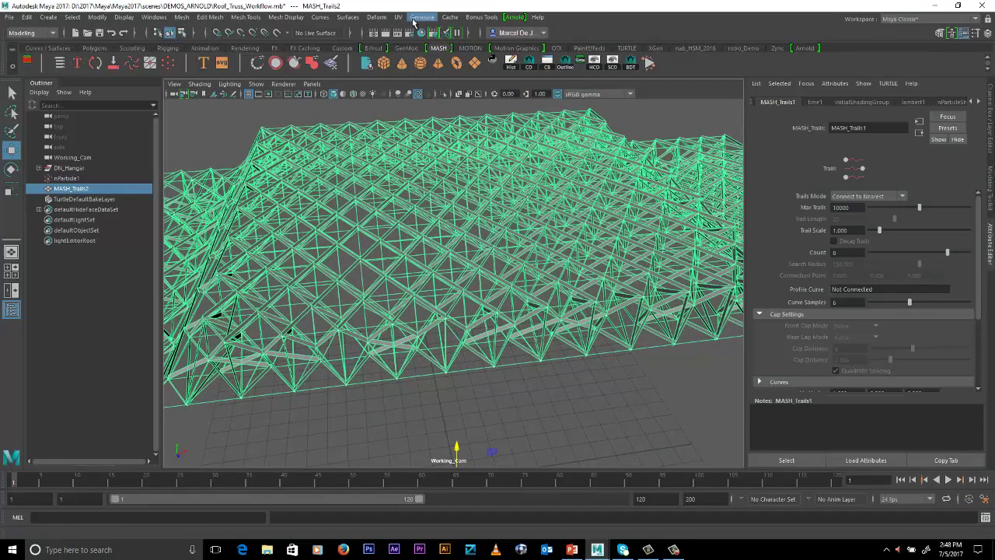
left_click(398, 17)
left_click(422, 36)
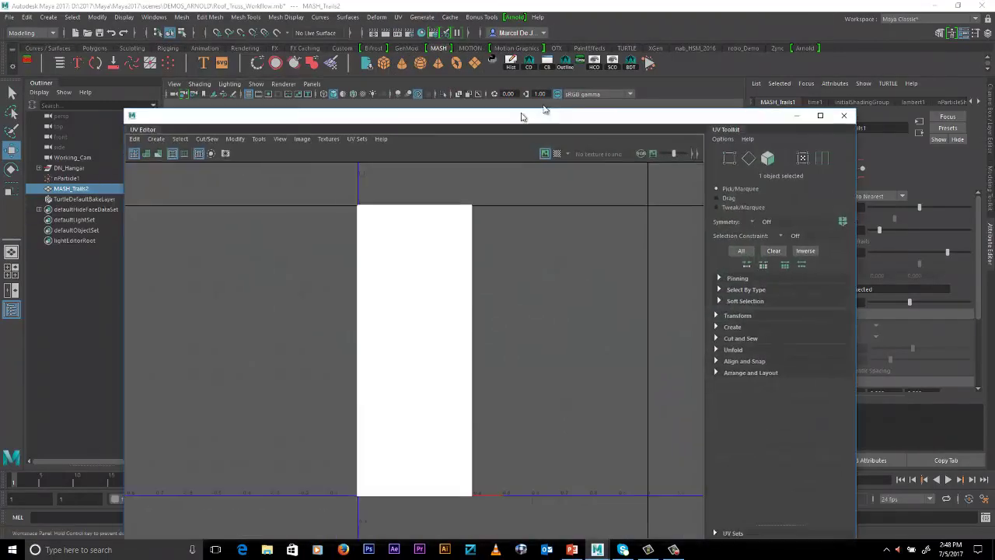
right_click_drag(506, 188, 505, 216)
left_click_drag(409, 155, 637, 482)
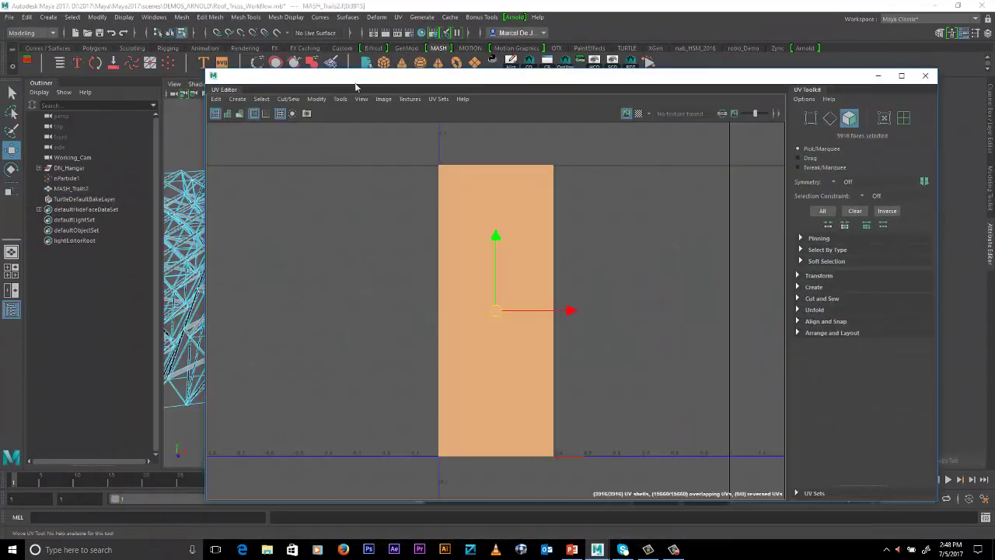
Normalize the selected UVs along UV with each face separately and Center on closest tile enabled.
left_click(320, 100)
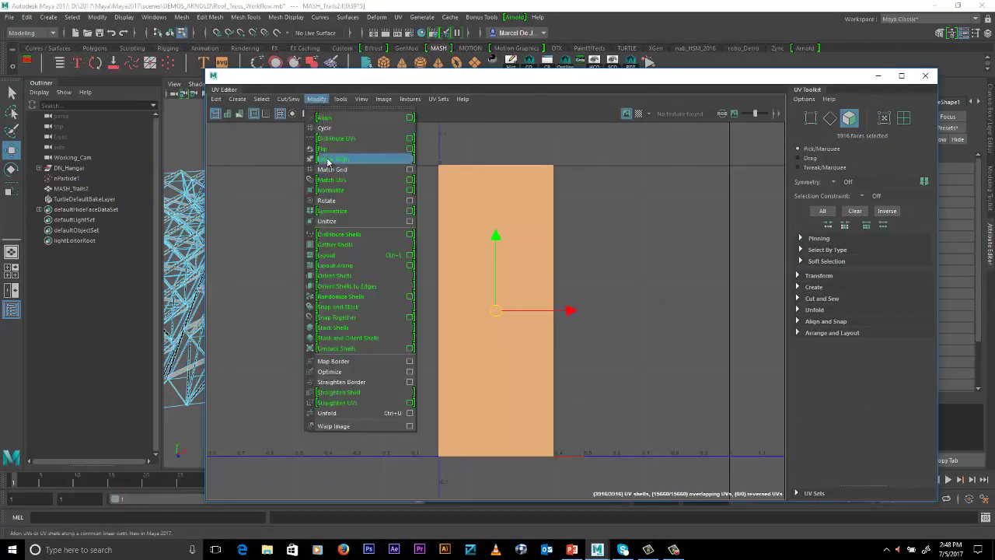
left_click(410, 189)
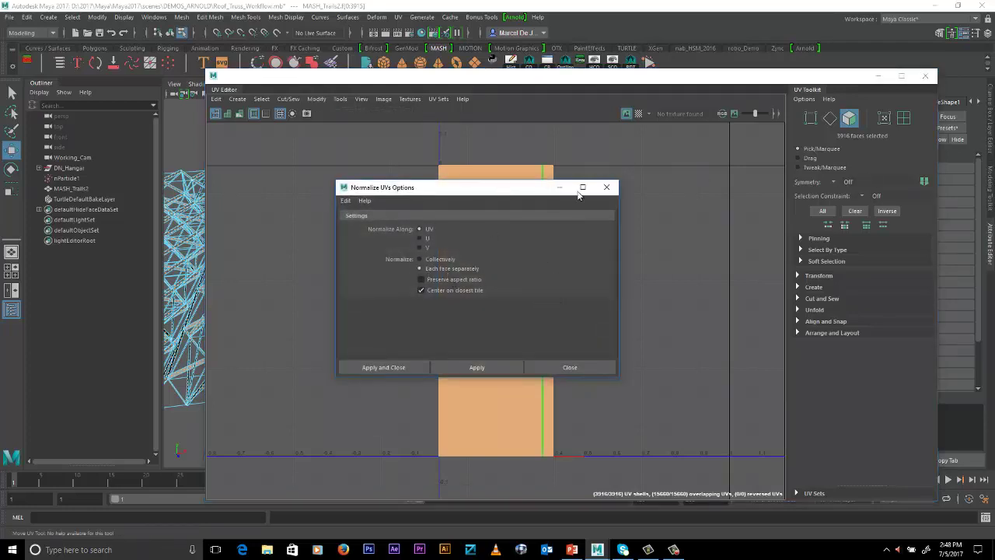
left_click_drag(504, 192, 682, 208)
left_click(661, 384)
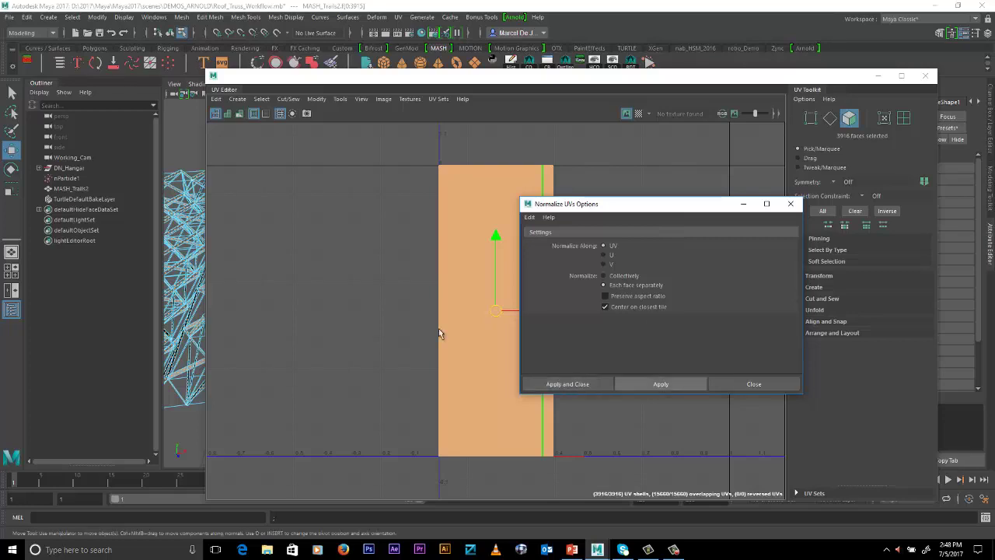
left_click(756, 384)
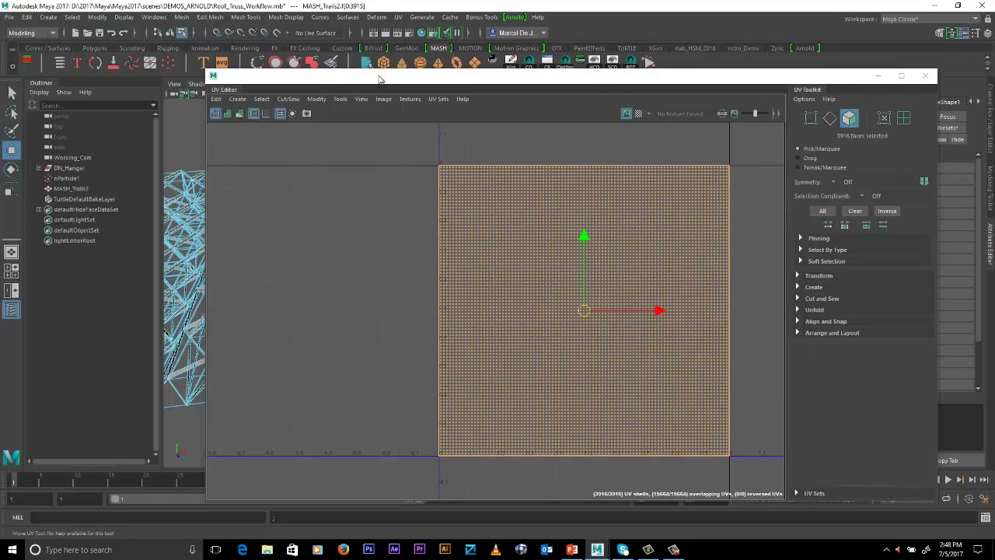
Select the U=0 border edges of all the overlapping UV shells in the UV Editor, and close the editor.
left_click_drag(397, 81, 431, 74)
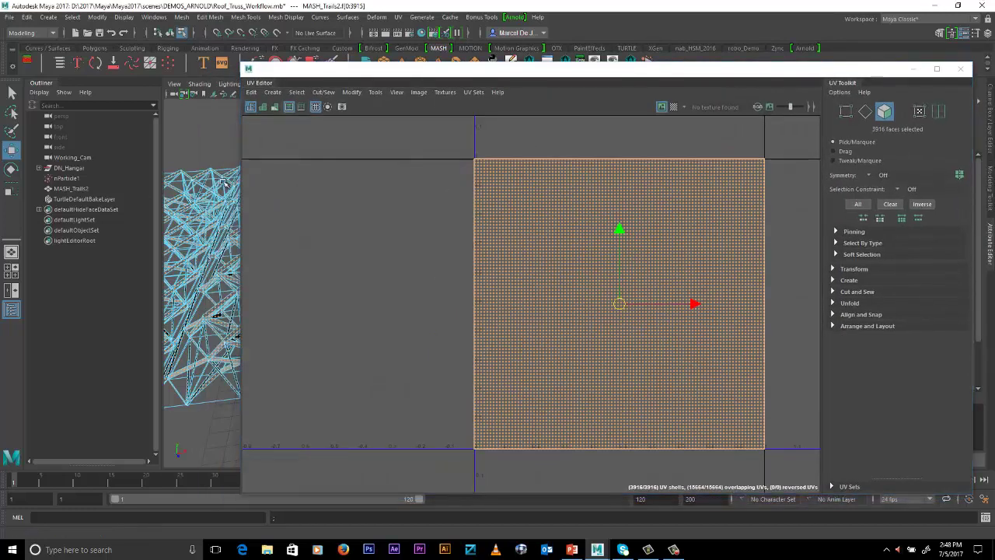
middle_click_drag(224, 173, 235, 174, "alt")
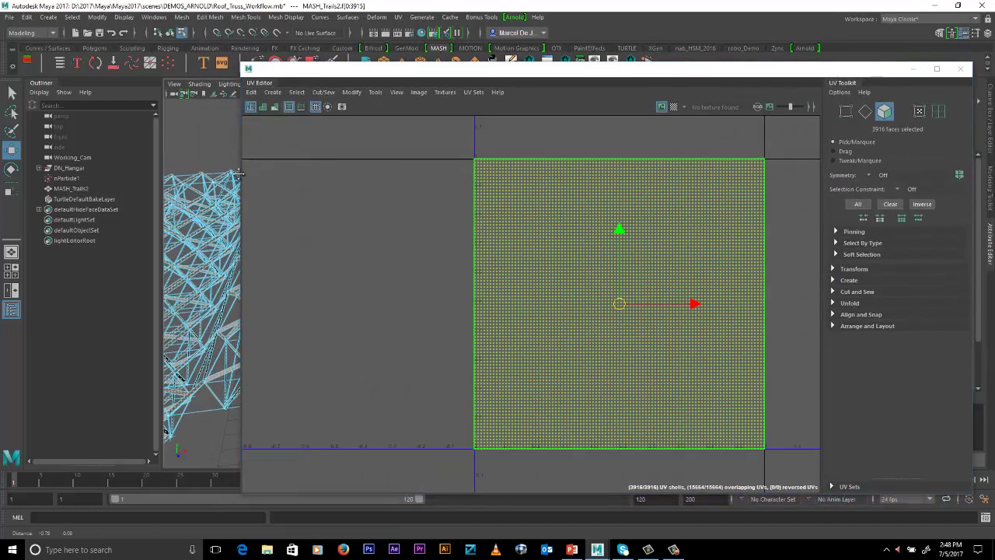
key("w")
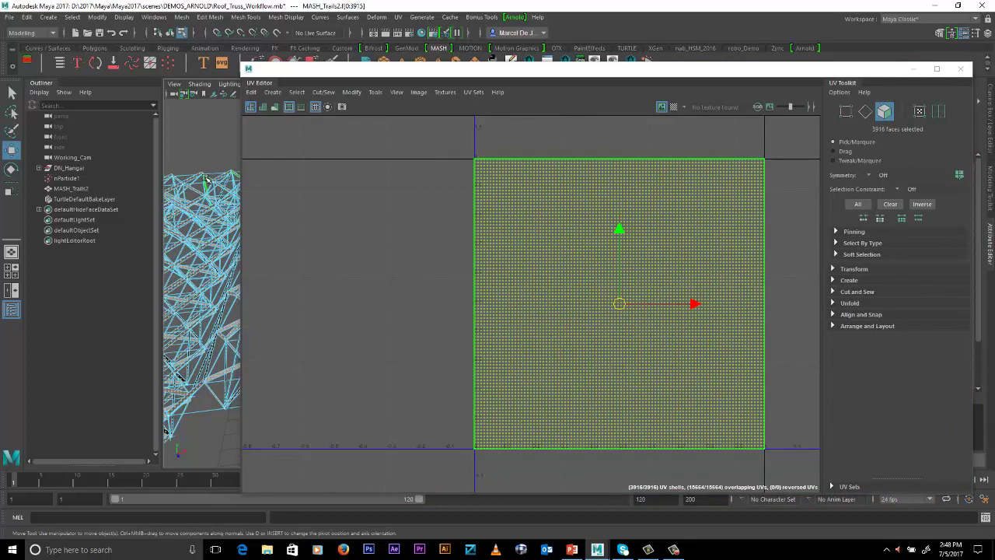
key("F8")
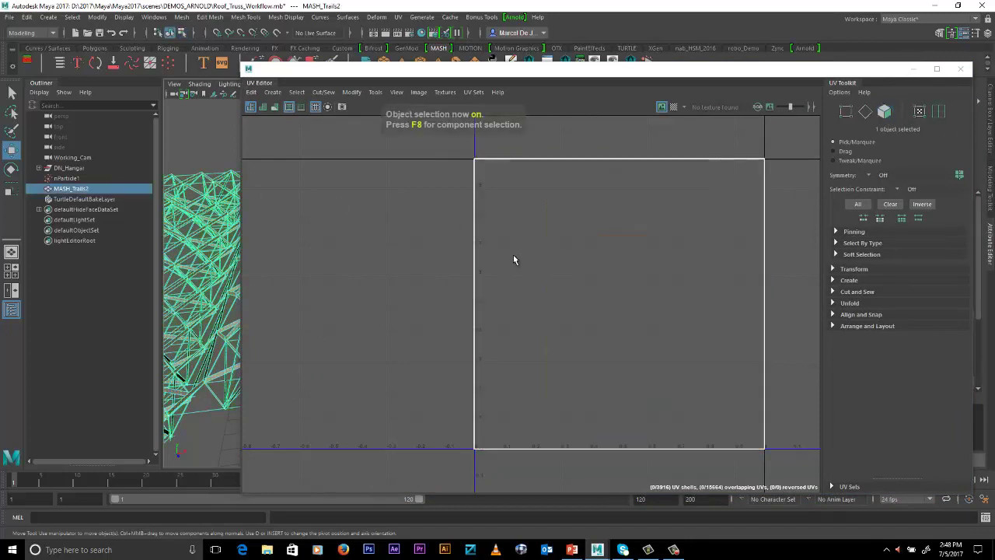
right_click_drag(469, 199, 469, 163)
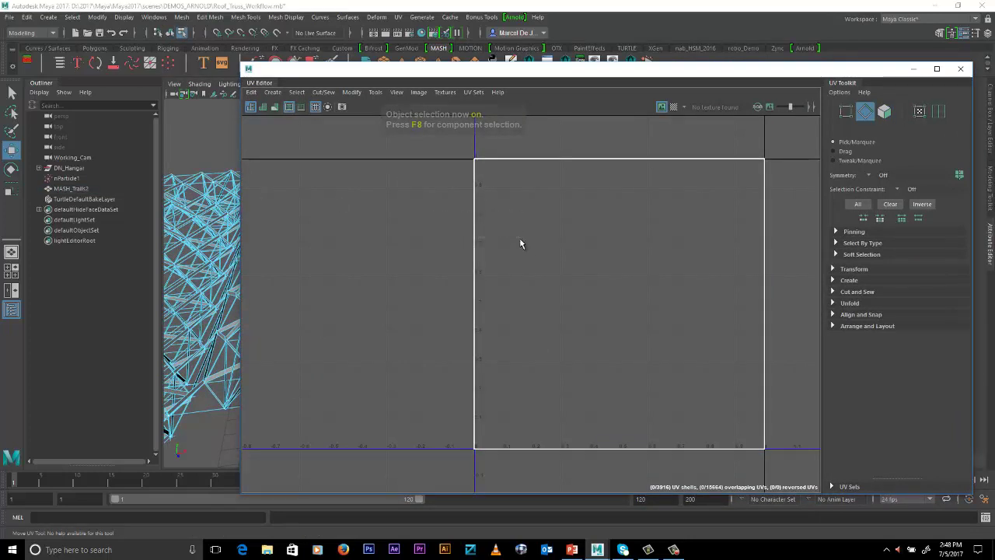
left_click(484, 179)
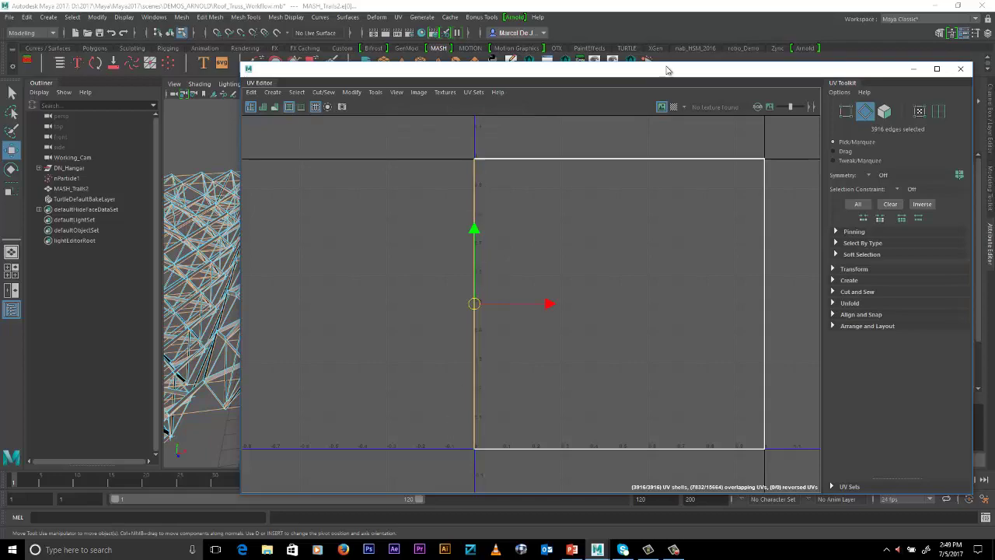
left_click_drag(667, 69, 577, 59)
left_click(873, 59)
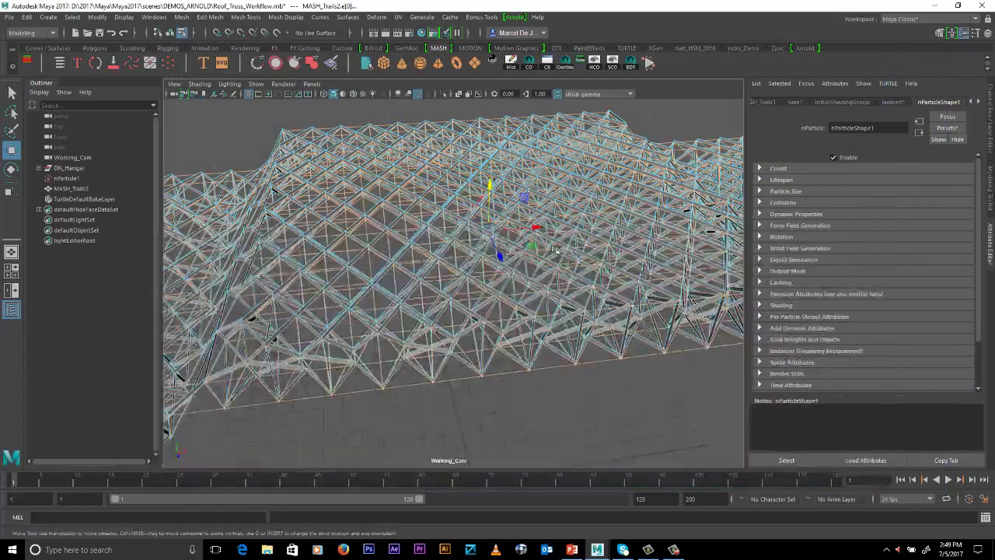
Check the selected edges on the truss and turn them into curves with Duplicate Surface Curves.
scroll(553, 247, "up", 4)
scroll(606, 238, "up", 3)
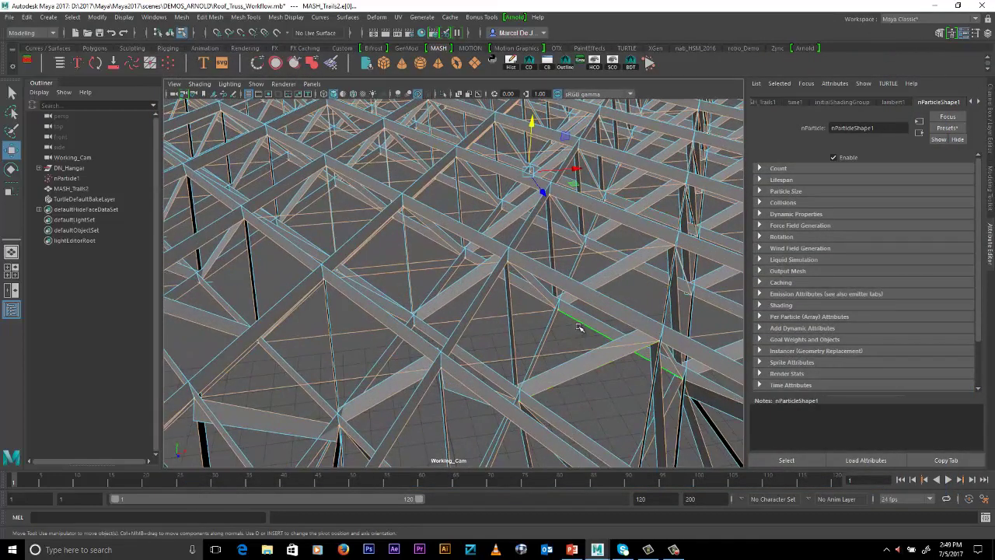
scroll(497, 300, "down", 5)
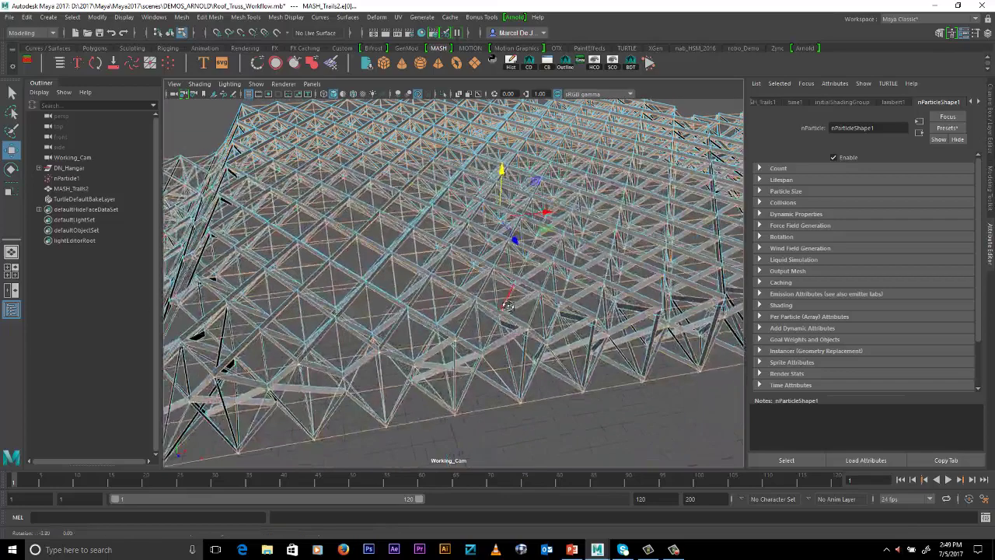
right_click_drag(625, 321, 521, 302, "alt")
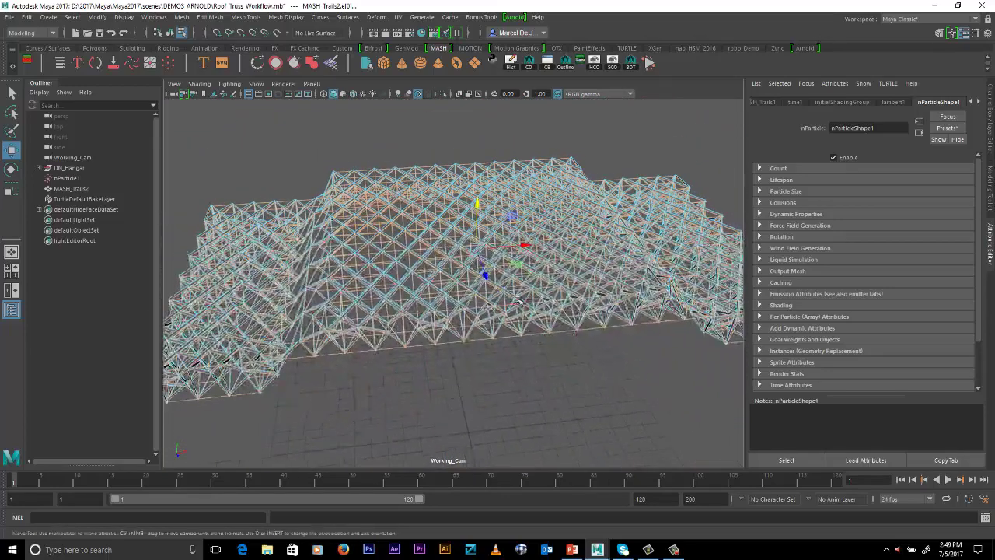
left_click_drag(521, 301, 476, 305, "alt")
left_click(320, 18)
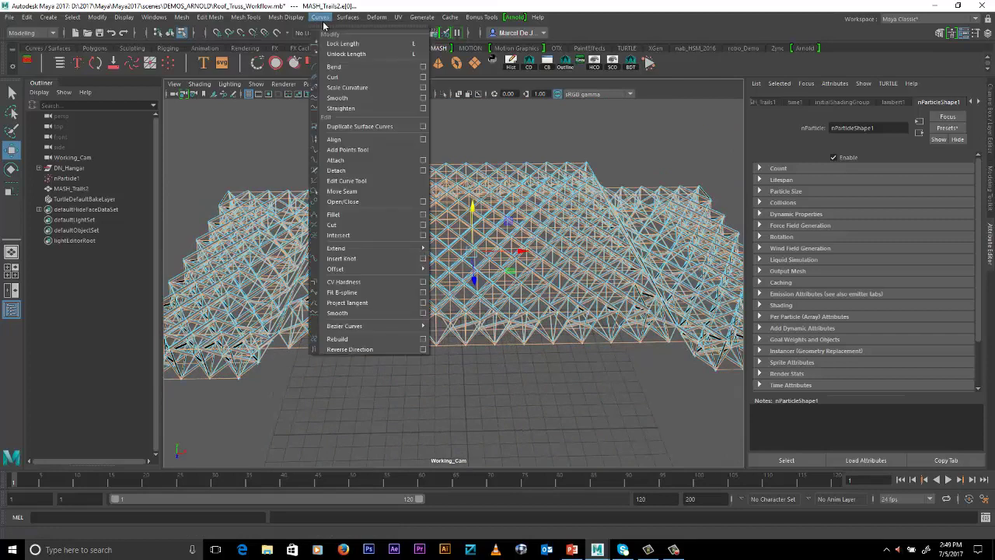
left_click(362, 127)
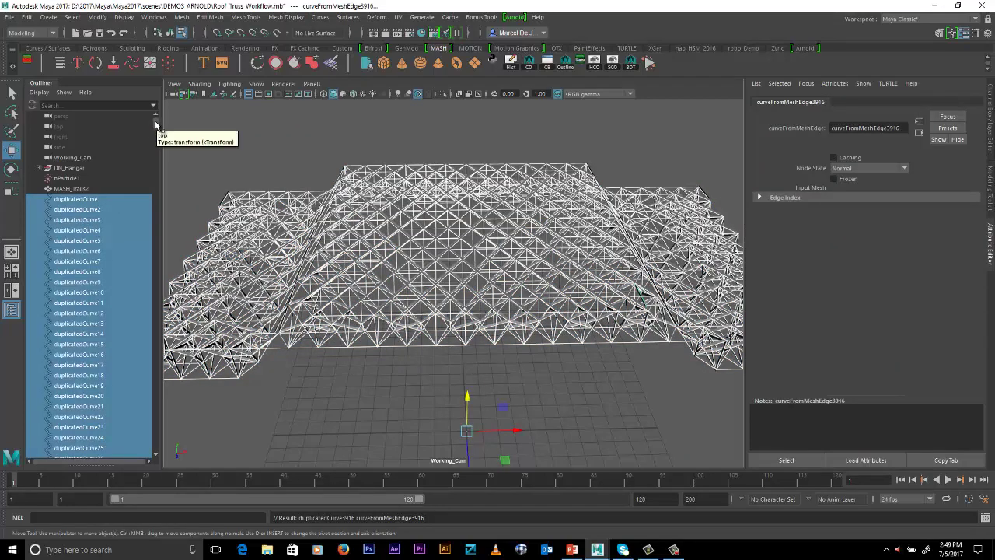
Delete the MASH_Trails2 mesh, keeping only the duplicated curves as the truss framework.
left_click_drag(544, 311, 540, 302, "alt")
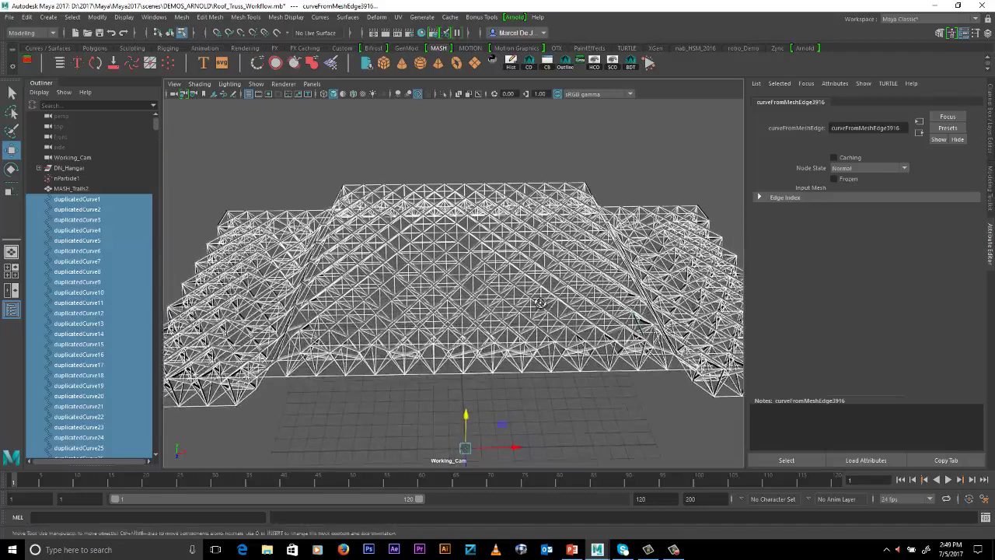
right_click_drag(540, 302, 584, 327, "alt")
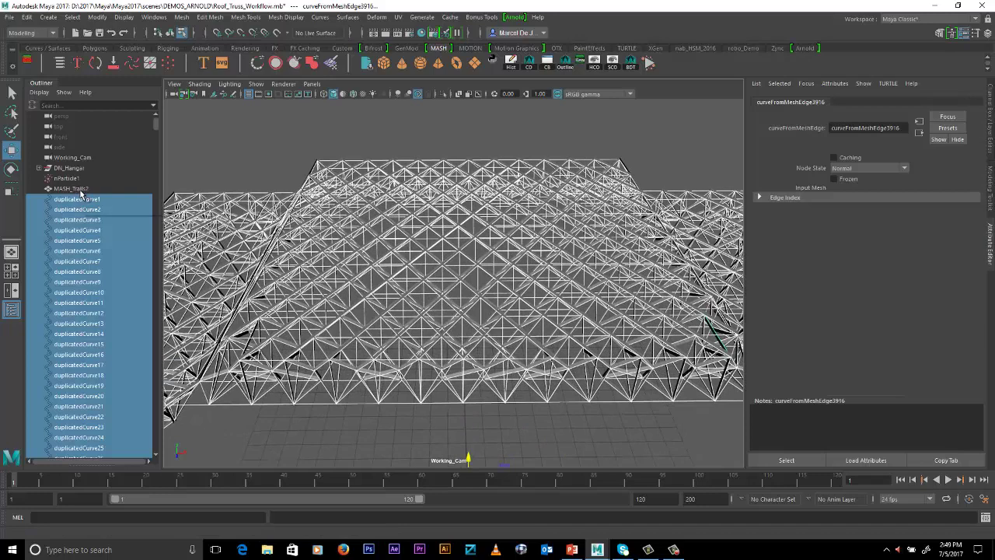
left_click(514, 16)
left_click(59, 188)
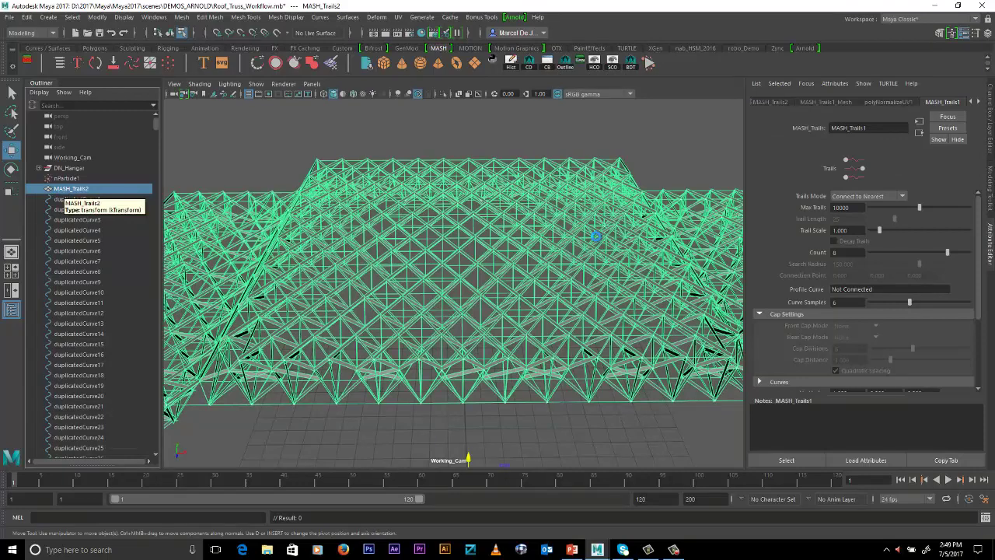
key("Delete")
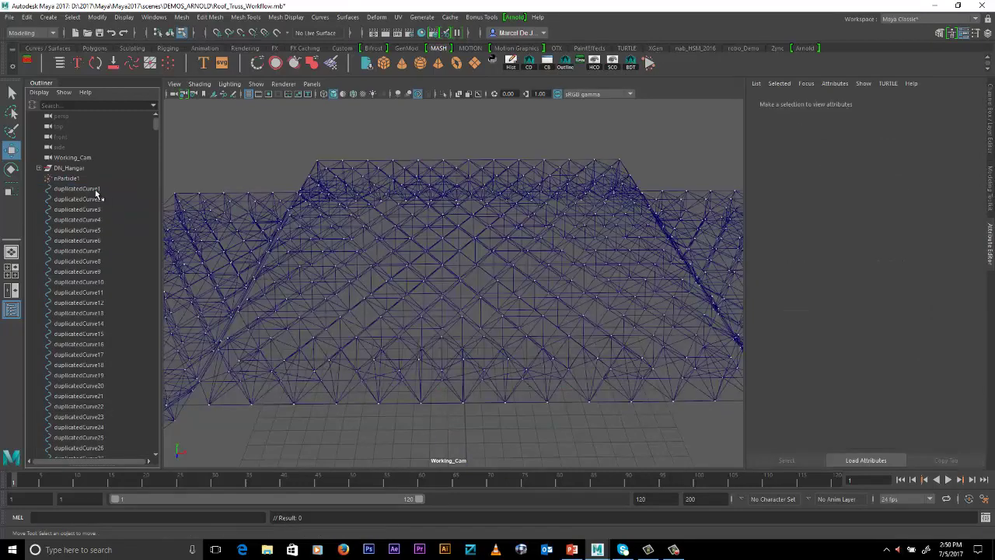
Select all the duplicated curves, group them in an Arnold curve collector, and check the collector's contents and the truss.
left_click(95, 190)
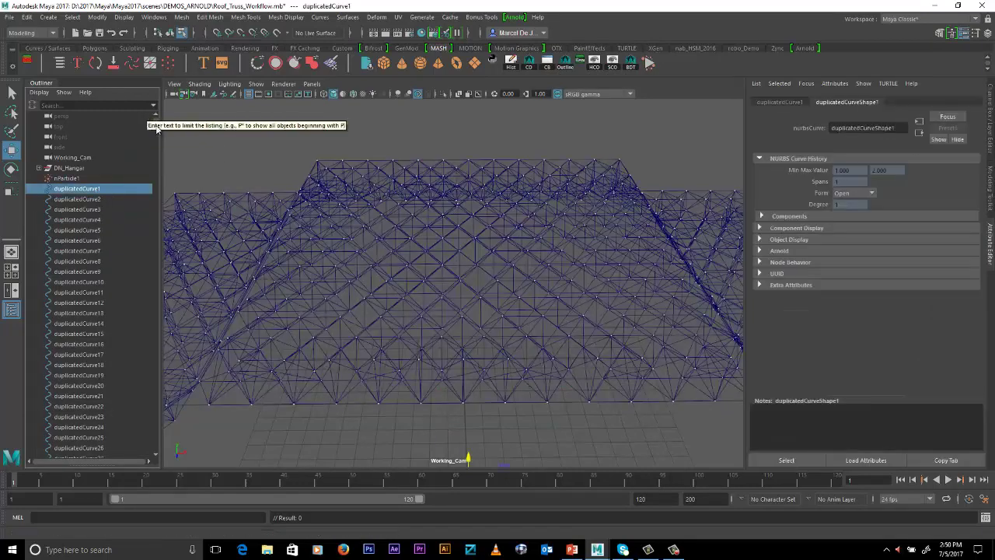
left_click_drag(156, 126, 122, 459)
left_click(107, 397, "shift")
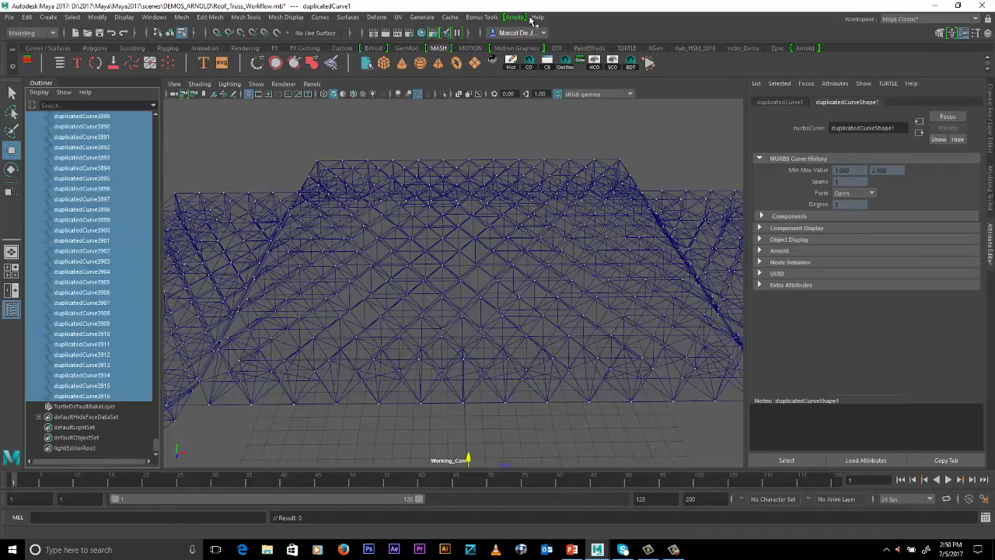
left_click(511, 16)
left_click(539, 86)
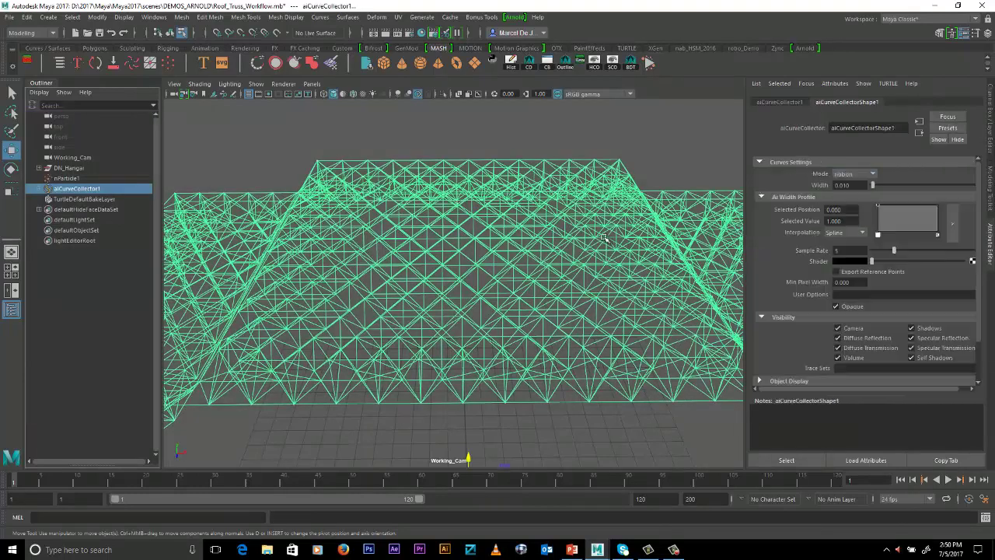
left_click(40, 189)
left_click(40, 189)
right_click_drag(581, 259, 548, 247, "alt")
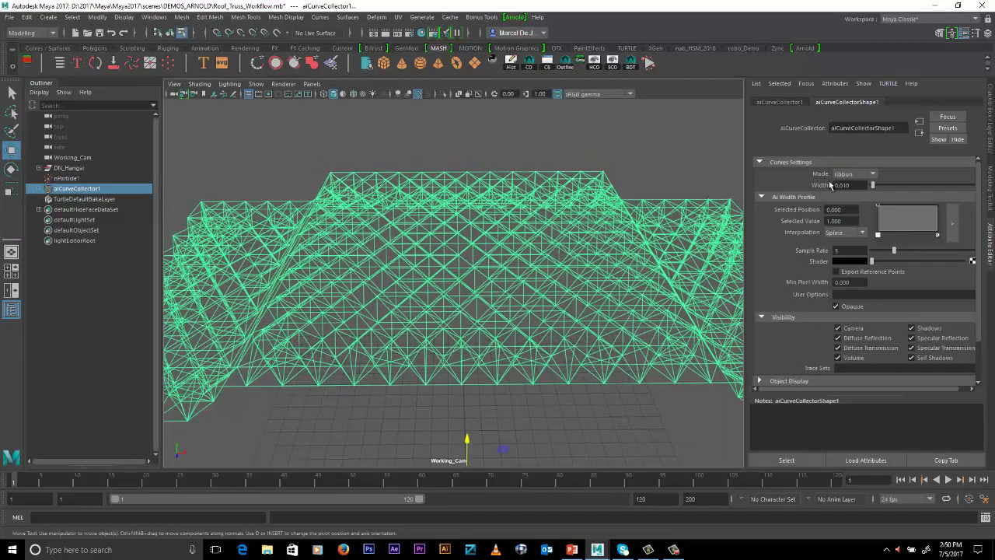
left_click_drag(352, 223, 303, 220, "alt")
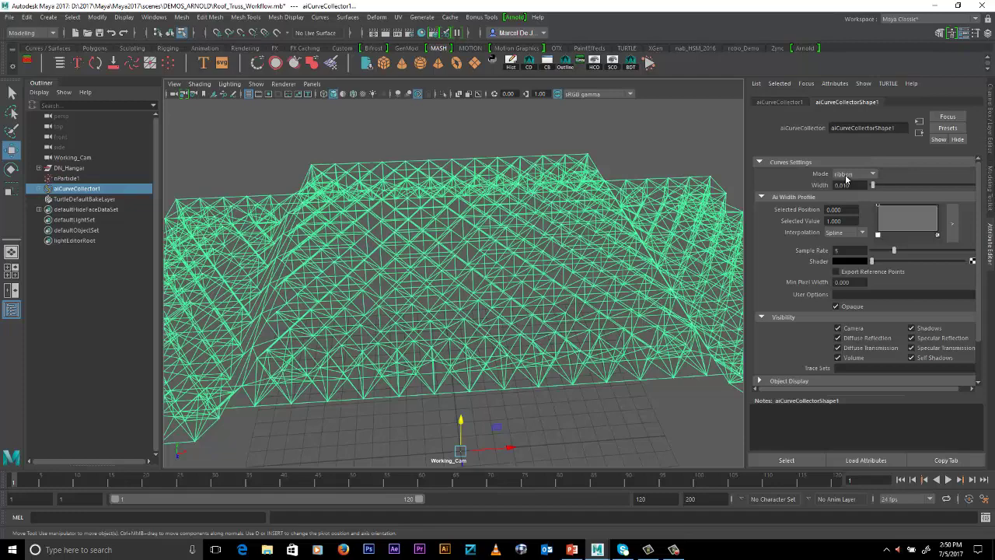
Set the curve collector's mode to thick and its width to 0.06.
left_click(846, 178)
left_click(847, 191)
left_click_drag(645, 238, 689, 228, "alt")
left_click_drag(834, 185, 875, 199)
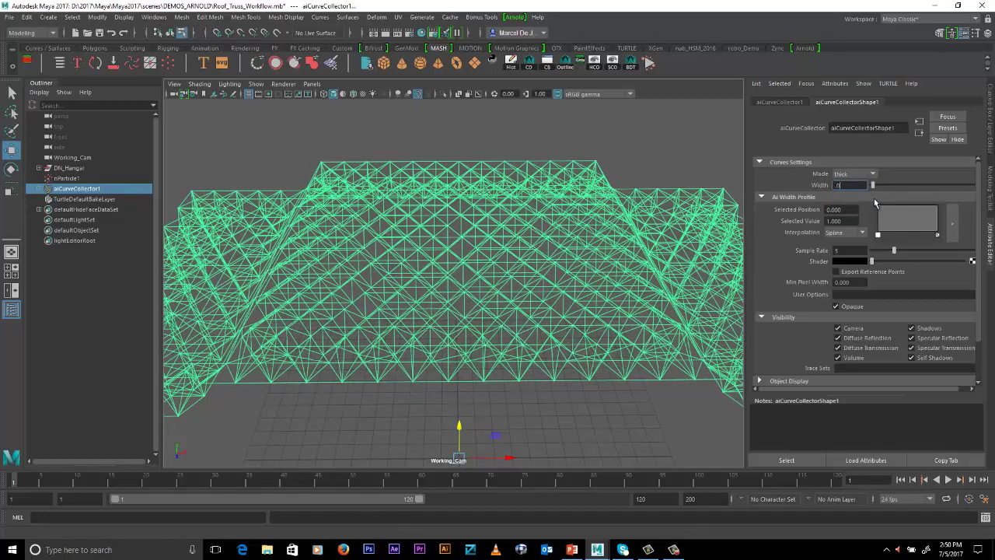
type(".06")
key("Return")
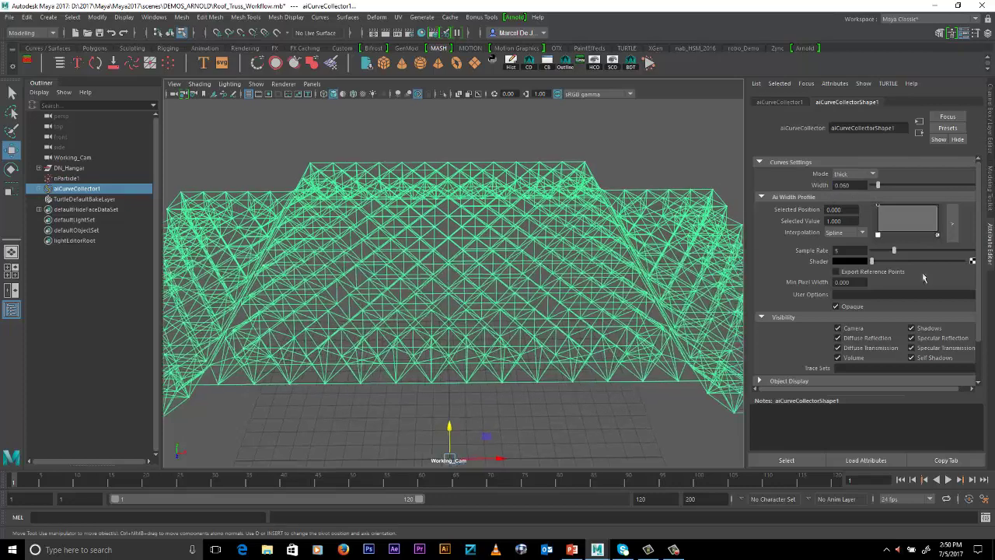
Connect a new aiStandardSurface material to the curve collector's Shader attribute.
left_click(971, 261)
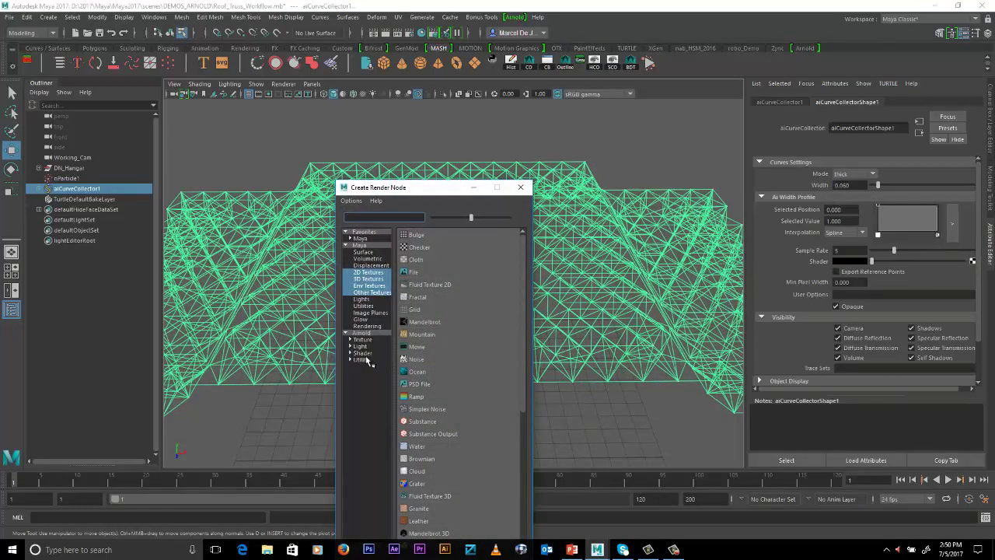
left_click(364, 354)
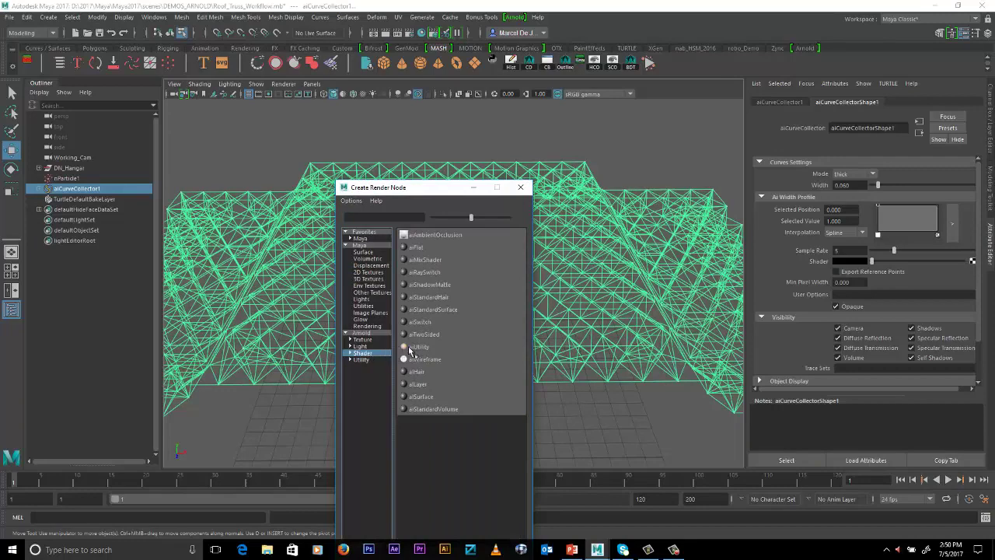
left_click(445, 309)
left_click_drag(586, 278, 616, 262, "alt")
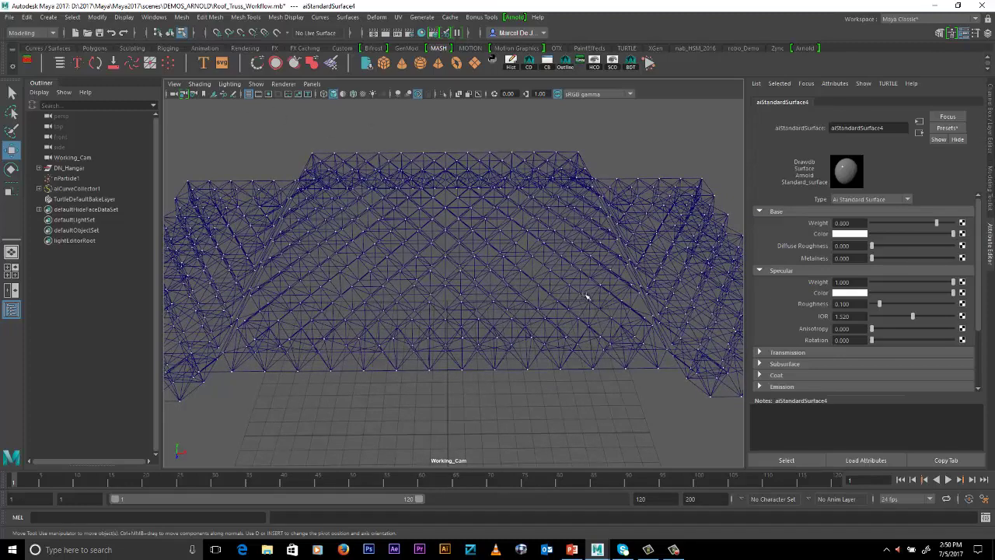
Create a polygon sphere at the origin below the truss as the joint geometry.
left_click_drag(588, 296, 507, 251, "alt")
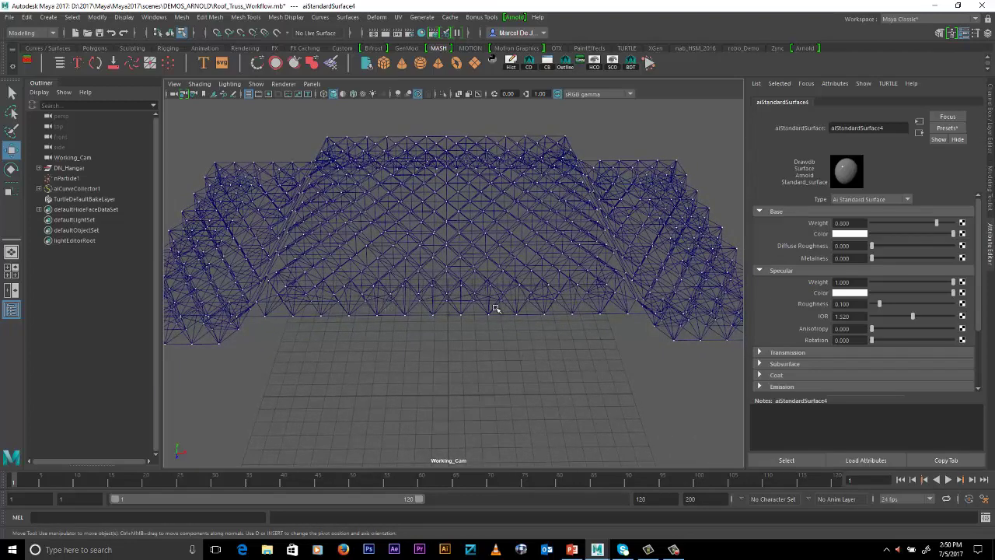
left_click_drag(410, 264, 528, 276, "alt")
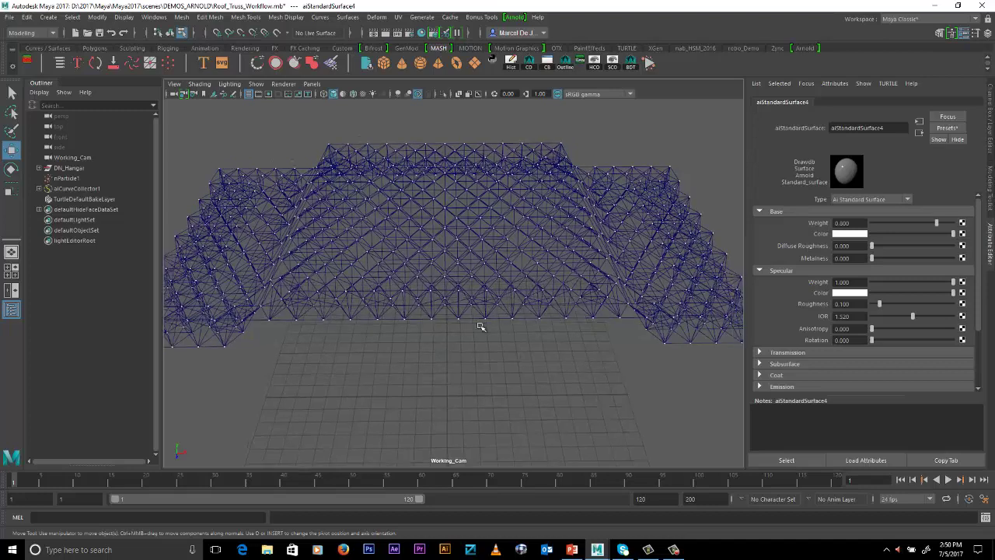
left_click(421, 68)
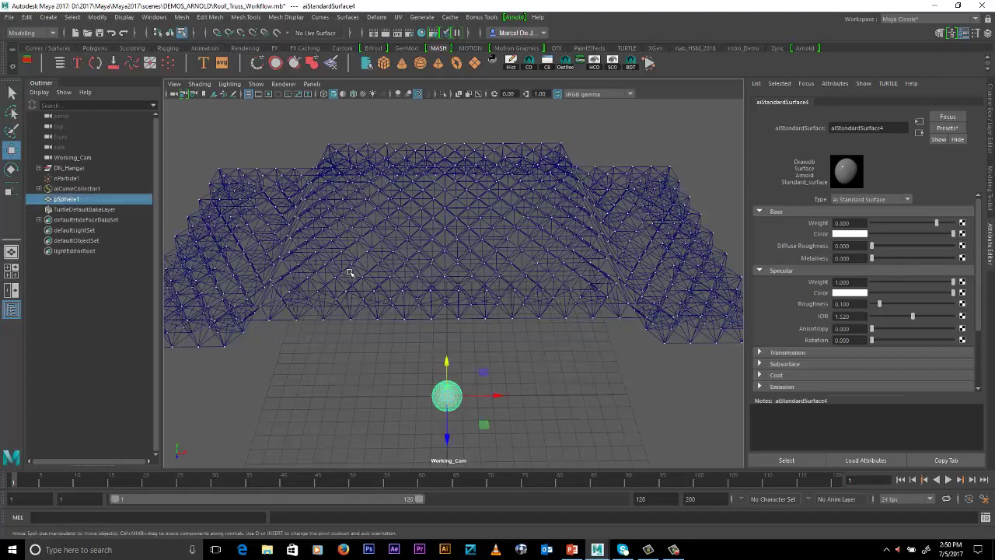
left_click_drag(540, 244, 544, 228, "alt")
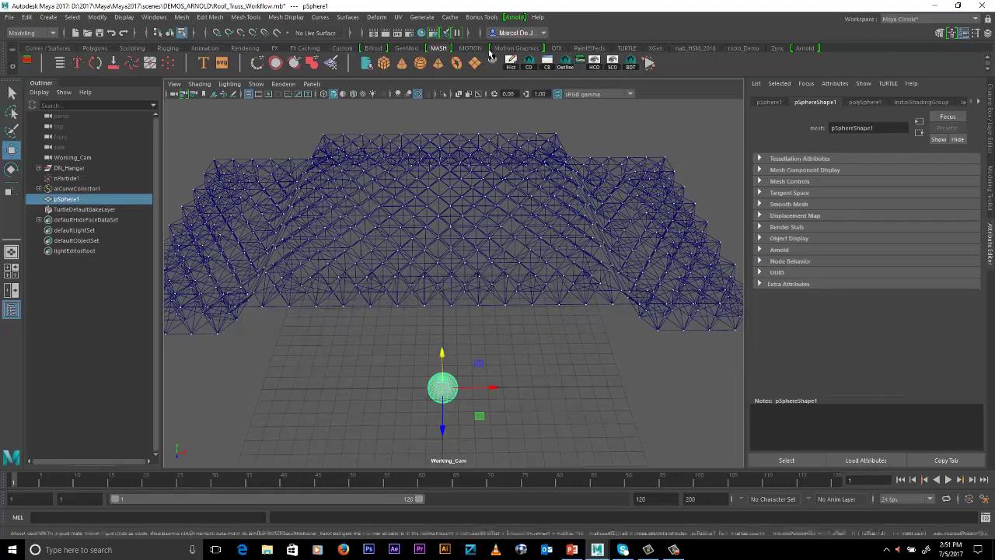
Create a MASH network from the sphere with the Instancer geometry type and linear distribution.
key("space")
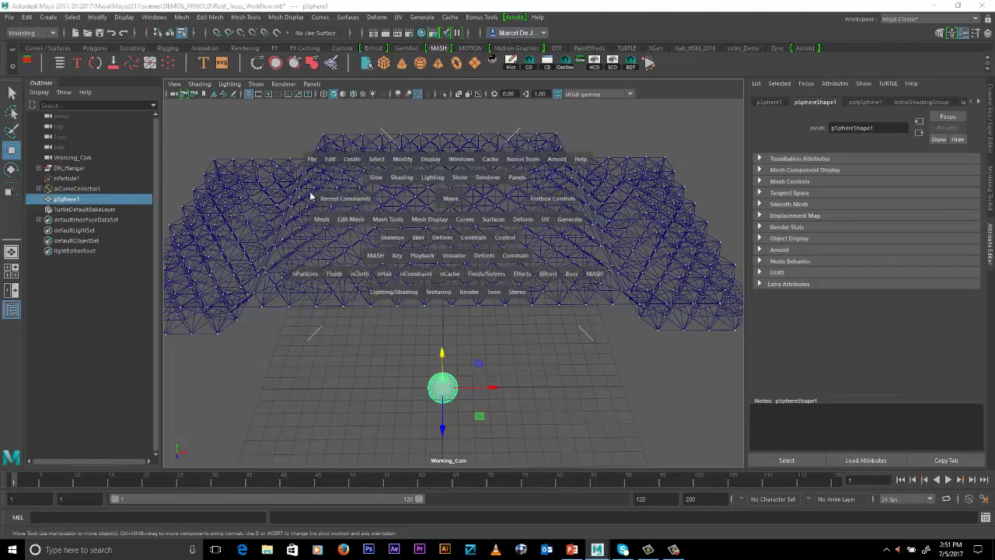
left_click(595, 275)
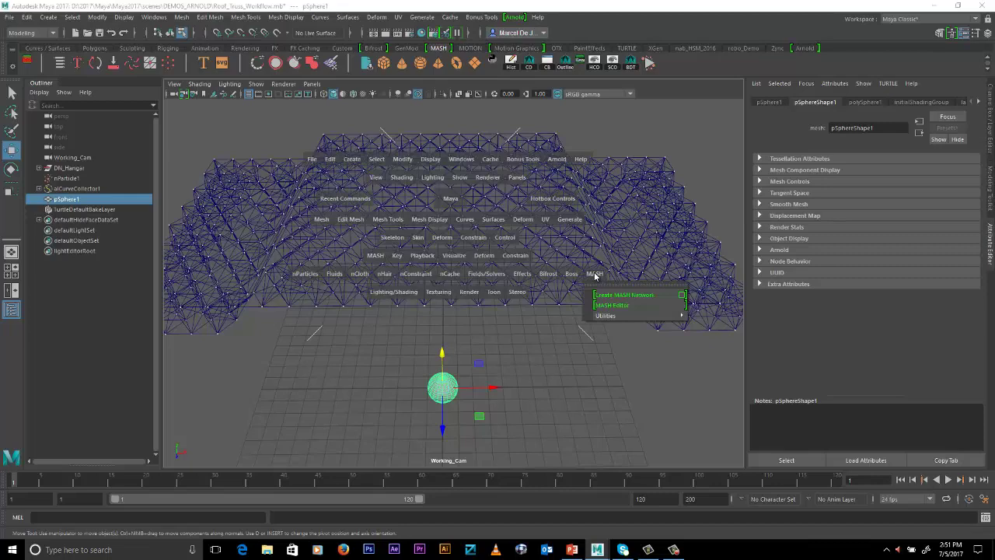
left_click(682, 295)
left_click(632, 254)
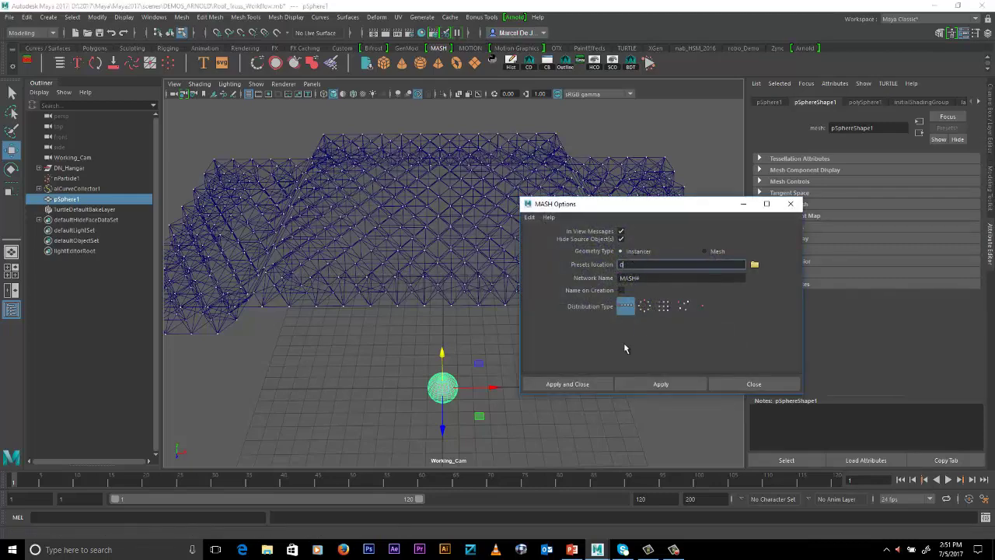
left_click(583, 383)
right_click_drag(557, 335, 550, 321, "alt")
middle_click_drag(550, 321, 550, 320, "alt")
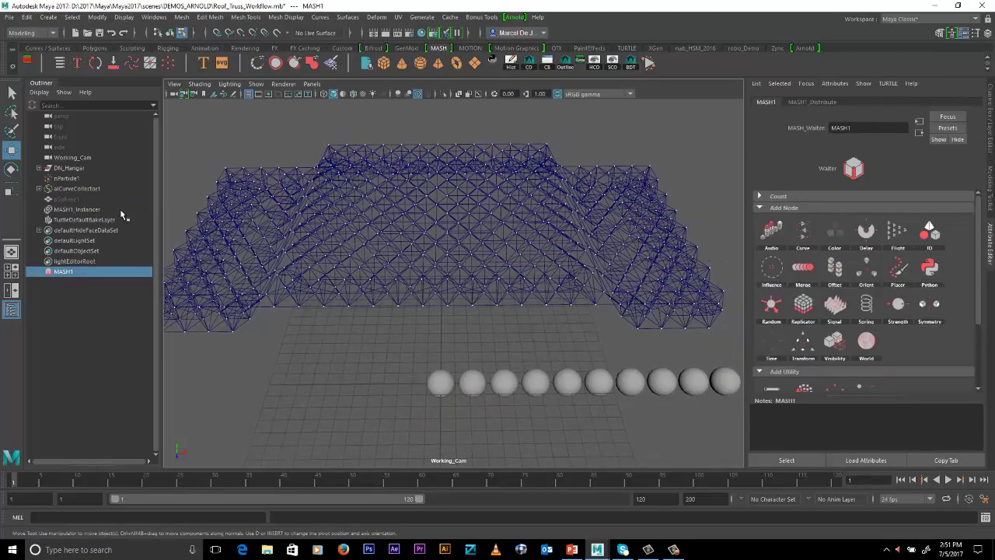
Connect nParticle1 to the MASH1 network so that a sphere is instanced at every particle.
left_click(81, 178)
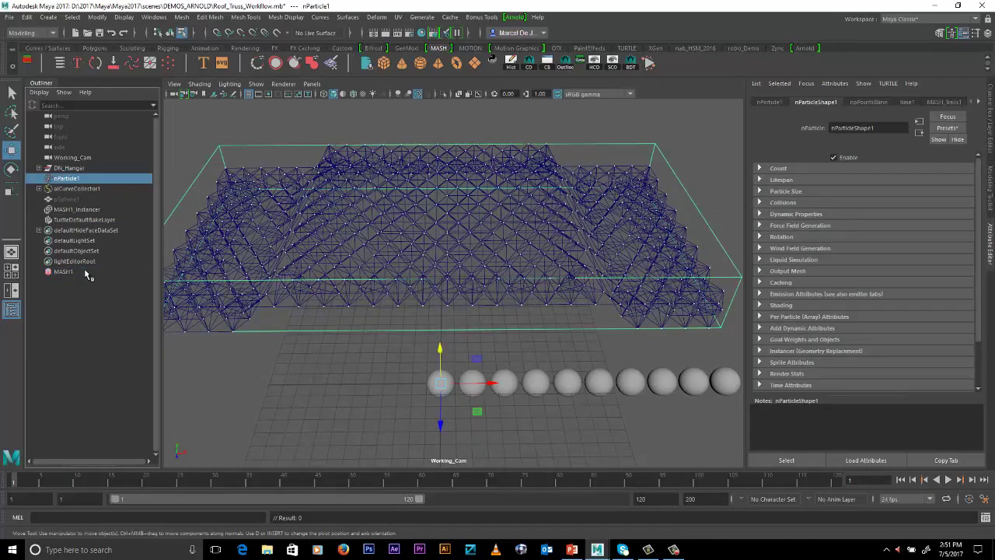
left_click(69, 271, "ctrl")
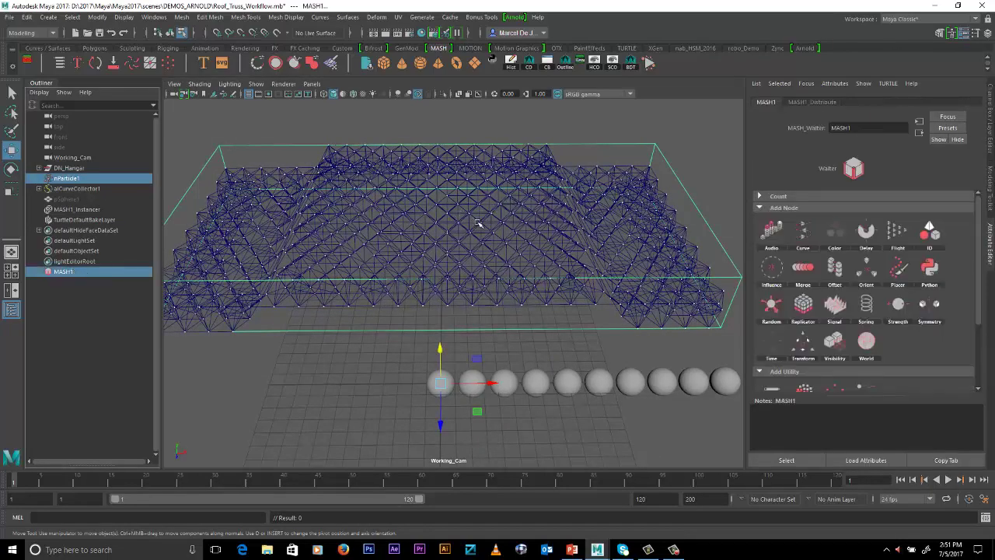
key("space")
left_click(618, 299)
mouse_move(646, 339)
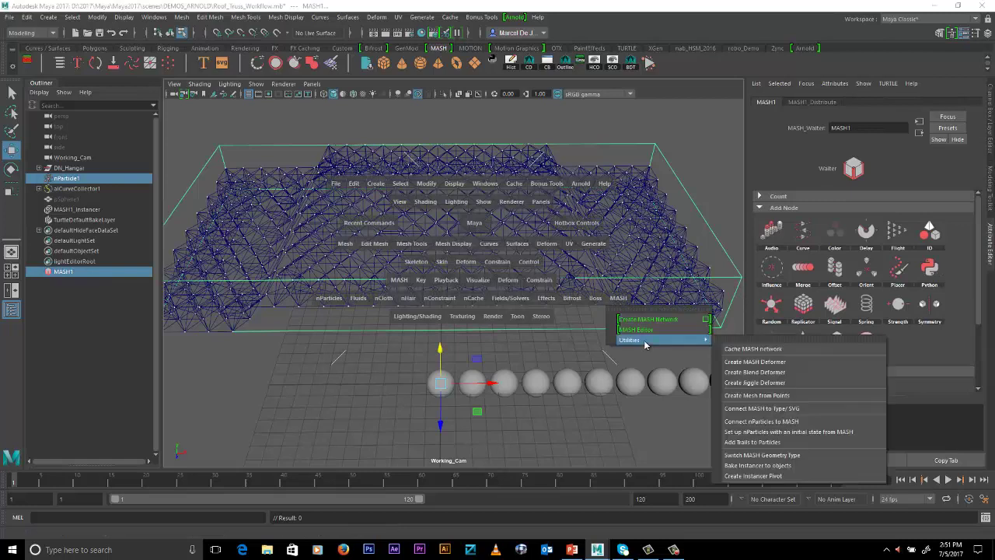
left_click(754, 421)
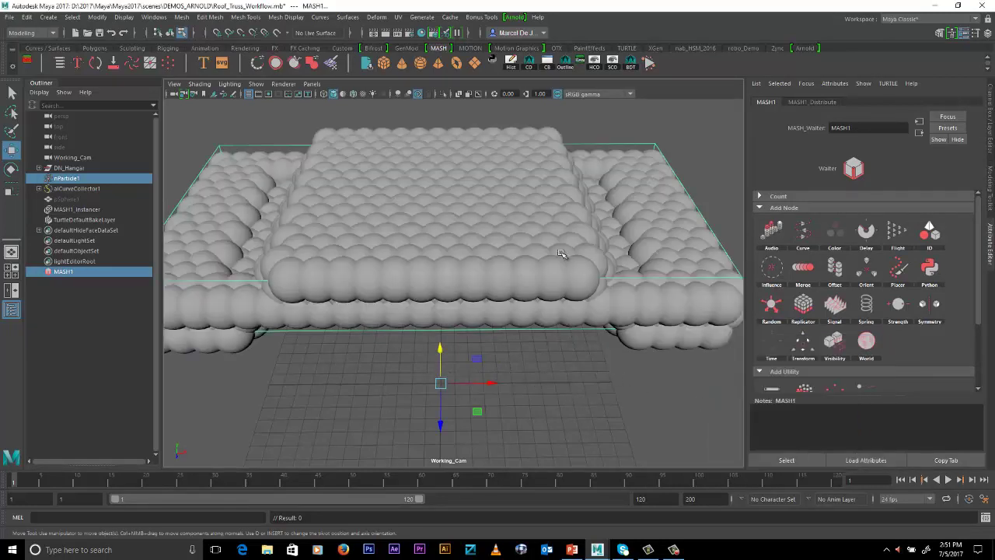
middle_click_drag(563, 255, 577, 262, "alt")
Scale the hidden source sphere pSphere1 down to 0.06 on X, Y and Z.
left_click(68, 199)
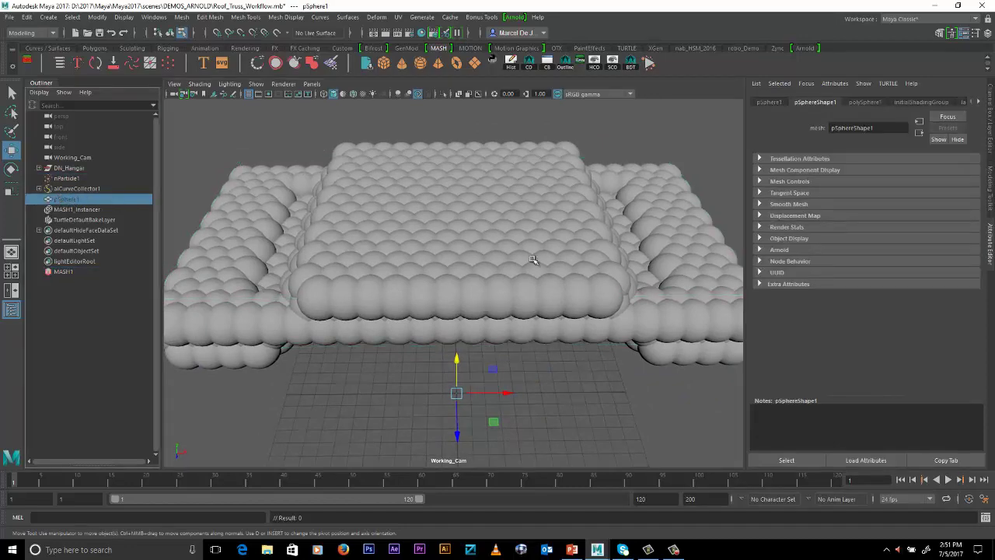
key("r")
middle_click_drag(641, 255, 610, 263)
left_click_drag(610, 264, 617, 268, "alt")
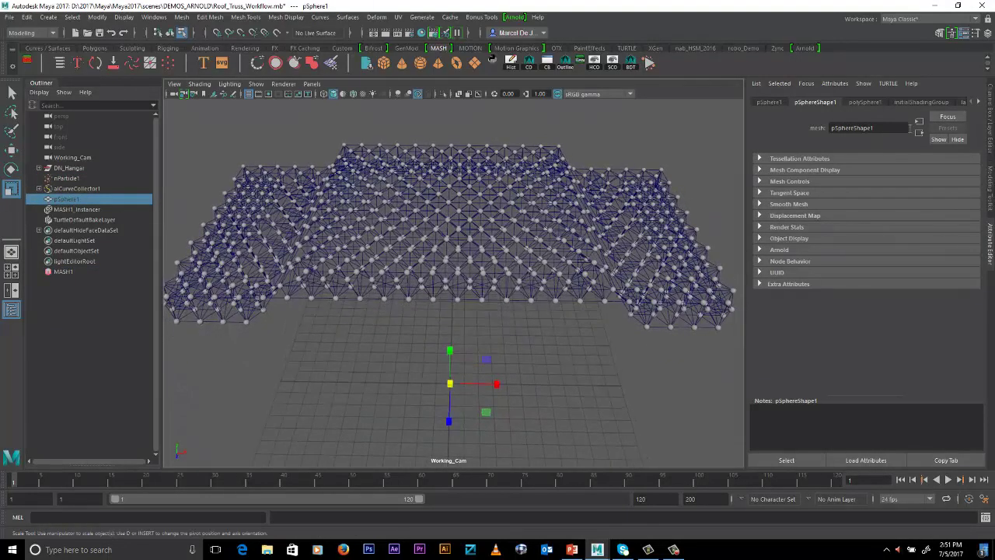
left_click(989, 124)
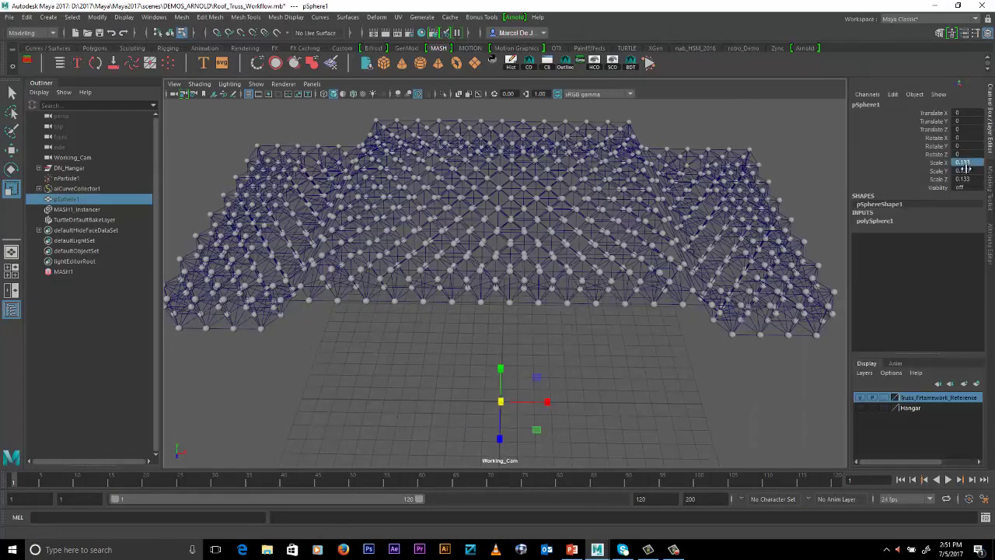
left_click_drag(964, 163, 968, 179)
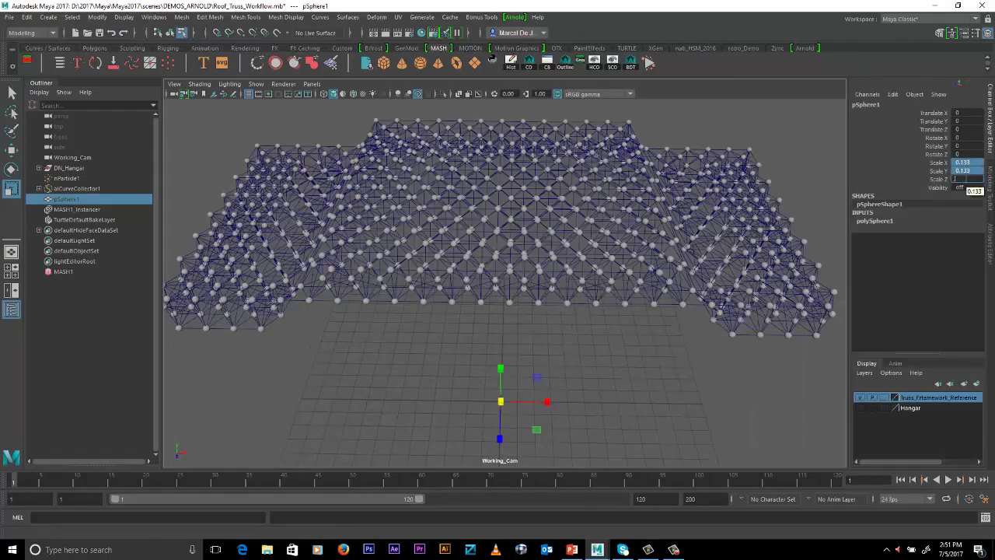
key("Return")
left_click_drag(567, 253, 565, 262, "alt")
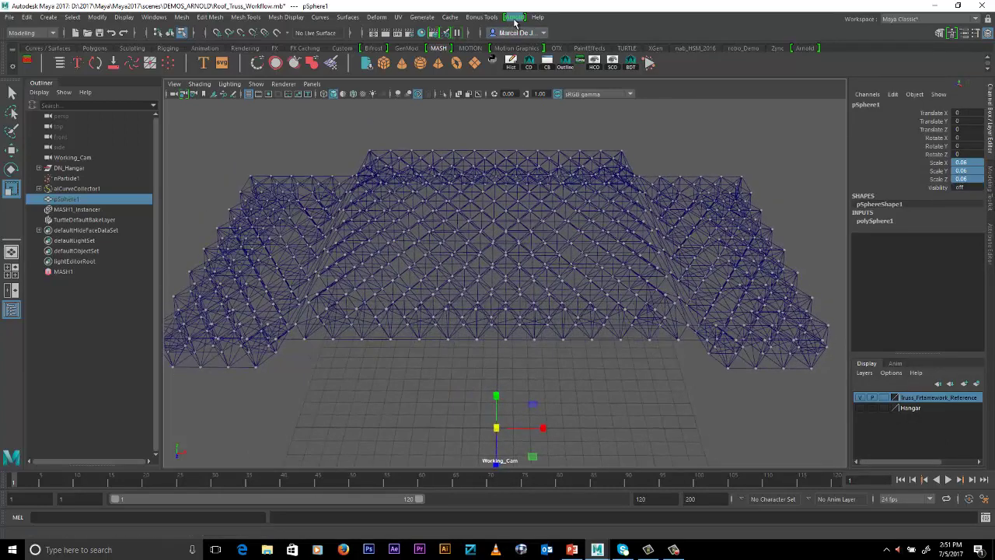
Add an Arnold skydome light to the scene.
left_click(514, 19)
mouse_move(544, 69)
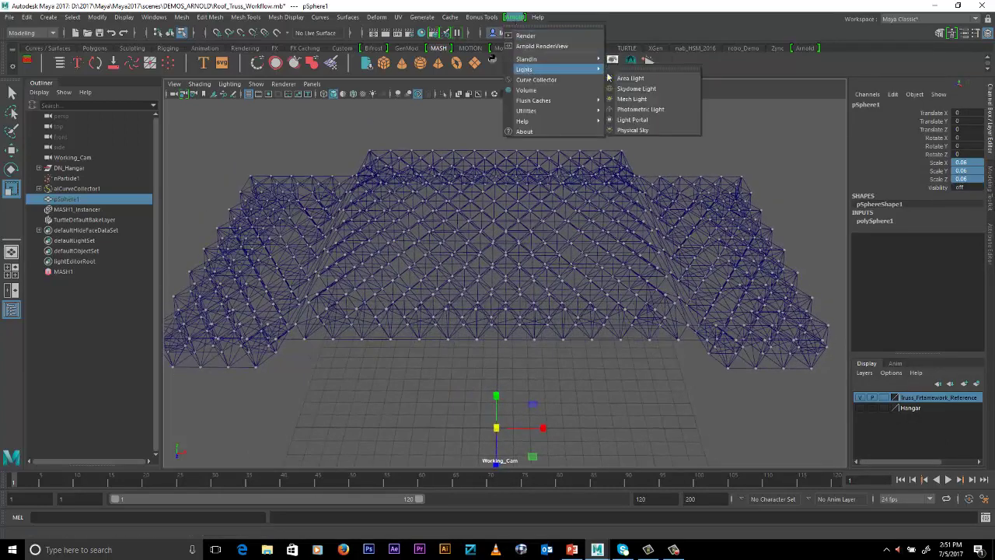
left_click(633, 88)
scroll(591, 194, "up", 6)
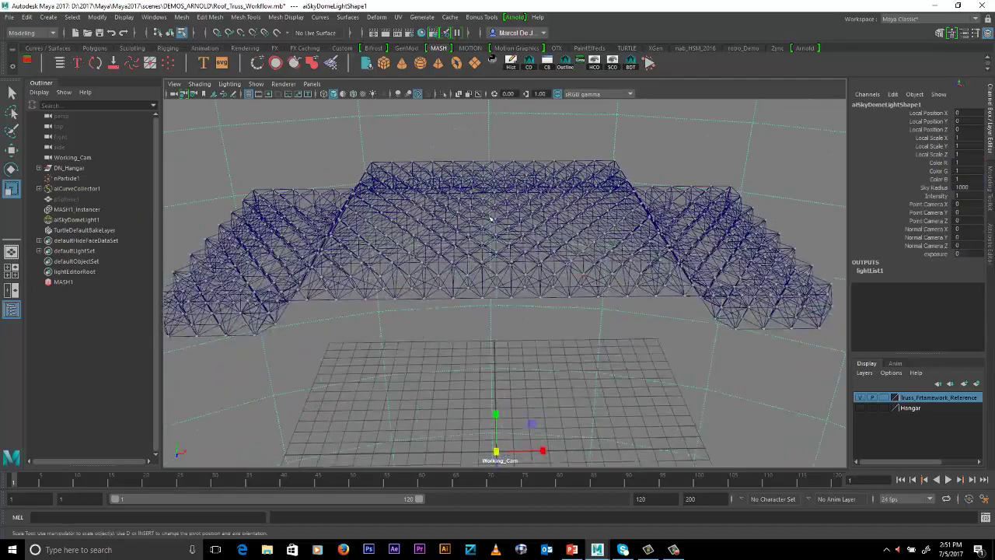
Render a close-up of the truss joints in the Arnold RenderView.
middle_click_drag(565, 164, 551, 262, "alt")
right_click_drag(551, 261, 684, 288, "alt")
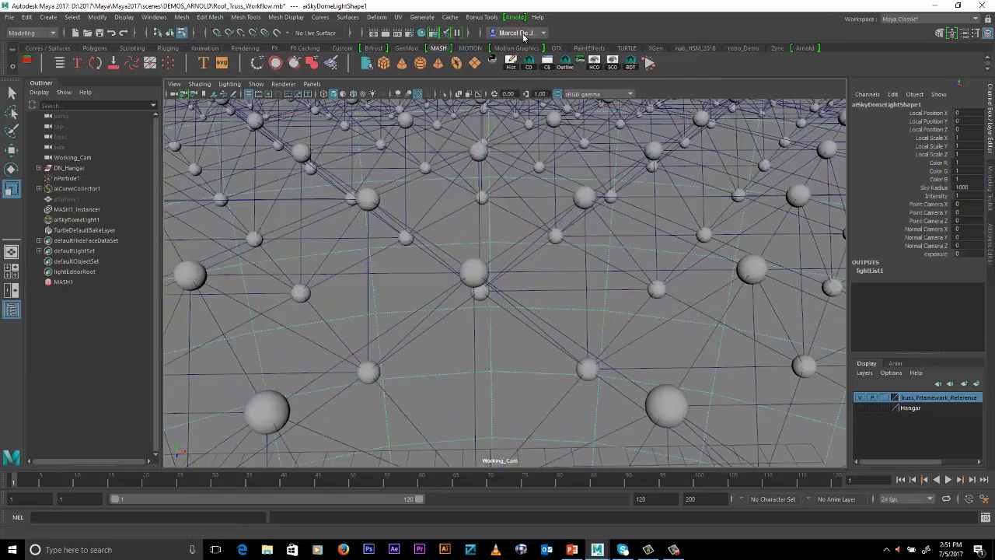
left_click(519, 19)
left_click(525, 36)
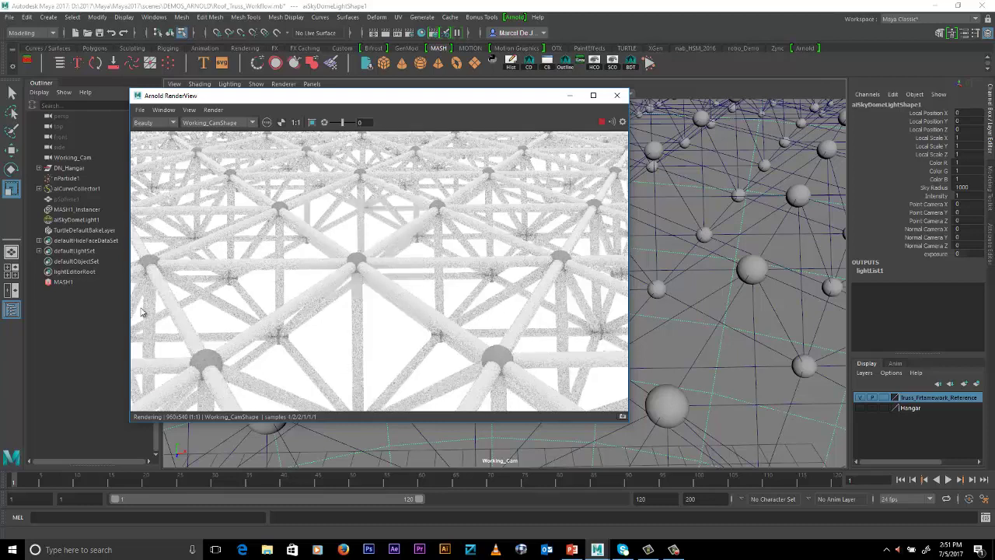
Set the source sphere's X, Y and Z scale to 0.07, check the render and close the RenderView.
left_click(71, 200)
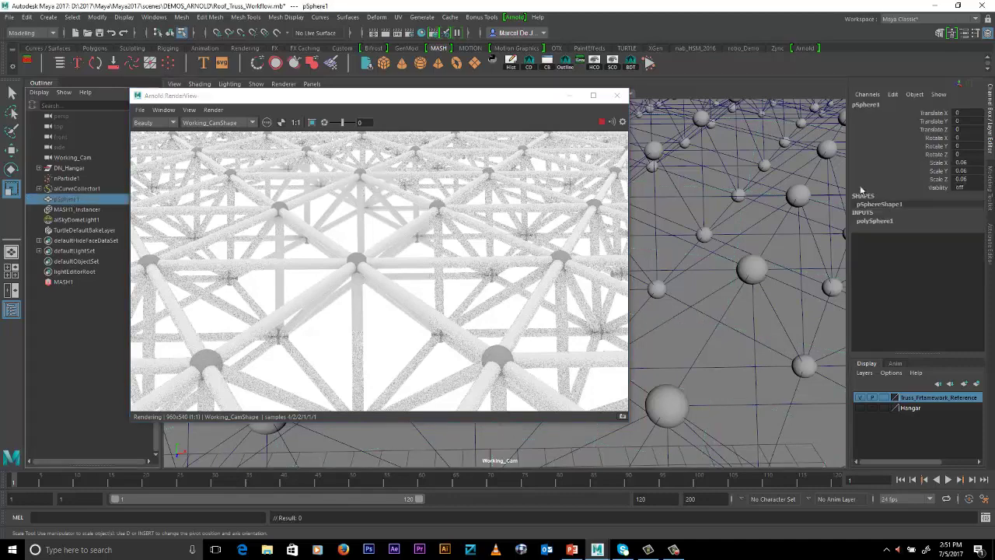
left_click_drag(964, 163, 970, 179)
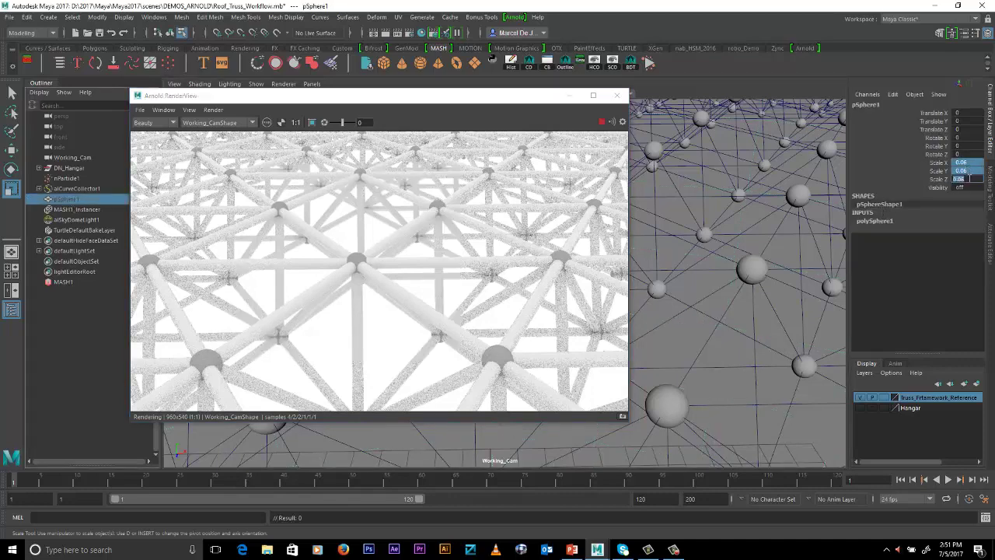
key("BackSpace")
type(".07")
key("Return")
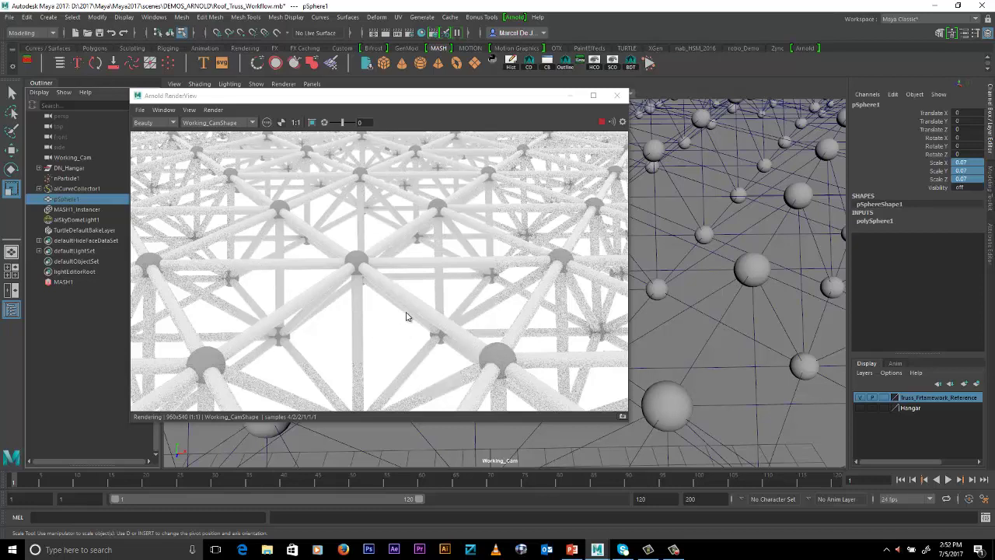
left_click(618, 96)
Select DN_Hangar and turn on the visibility of the Hangar display layer.
right_click_drag(662, 306, 418, 249, "alt")
middle_click_drag(525, 275, 533, 254, "alt")
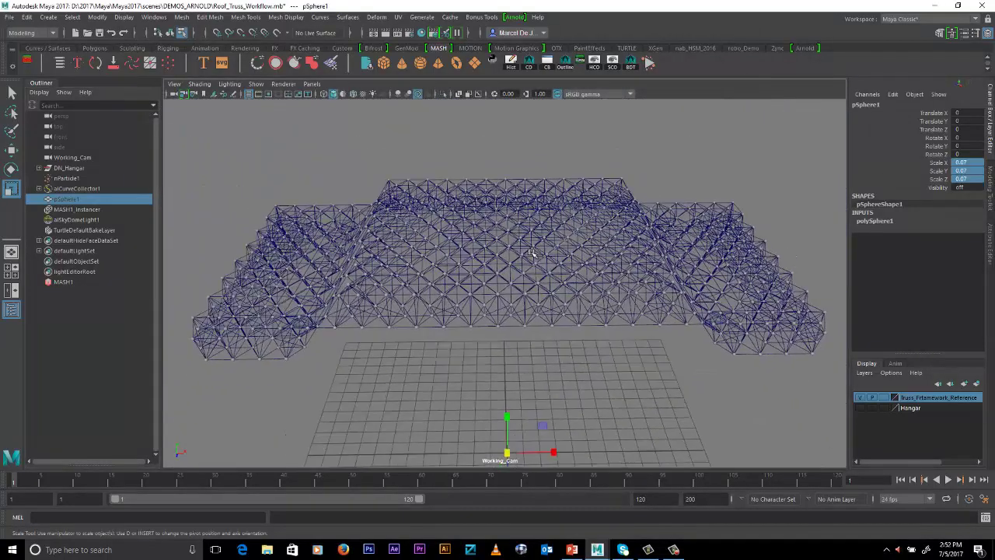
left_click(69, 168)
left_click(860, 407)
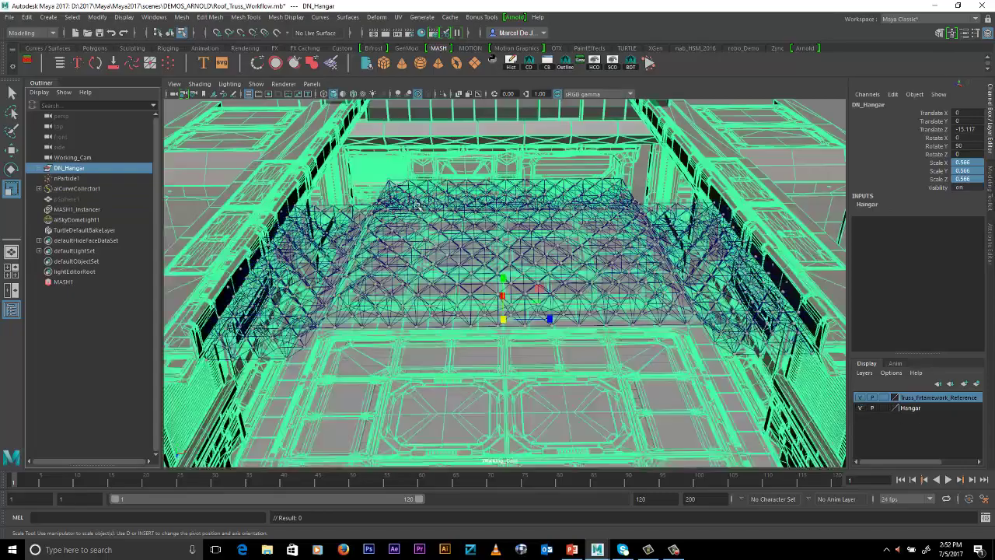
right_click_drag(532, 232, 435, 263, "alt")
mouse_move(435, 263)
left_mouse_down("alt")
mouse_move(373, 250)
mouse_move(468, 262)
mouse_move(485, 238)
mouse_move(367, 237)
mouse_move(422, 259)
left_mouse_up("alt")
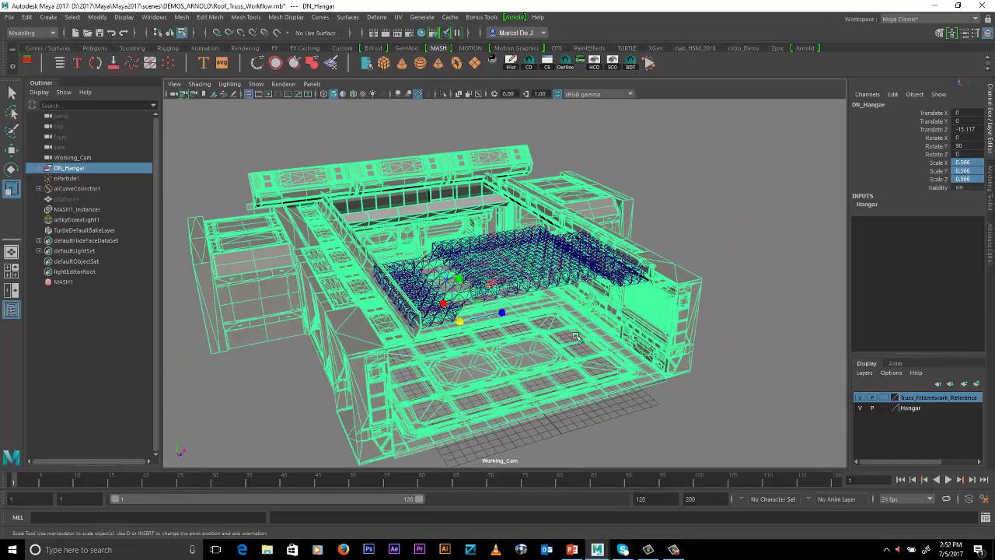
Export the selected hangar as an Arnold stand-in to Env.ass, replacing the existing file.
left_click(513, 19)
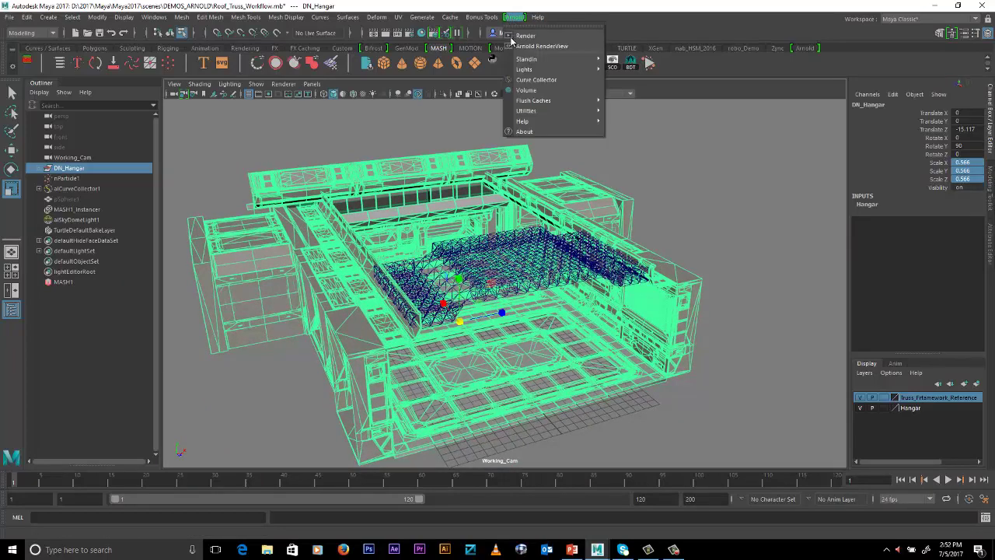
mouse_move(525, 66)
left_click(638, 81)
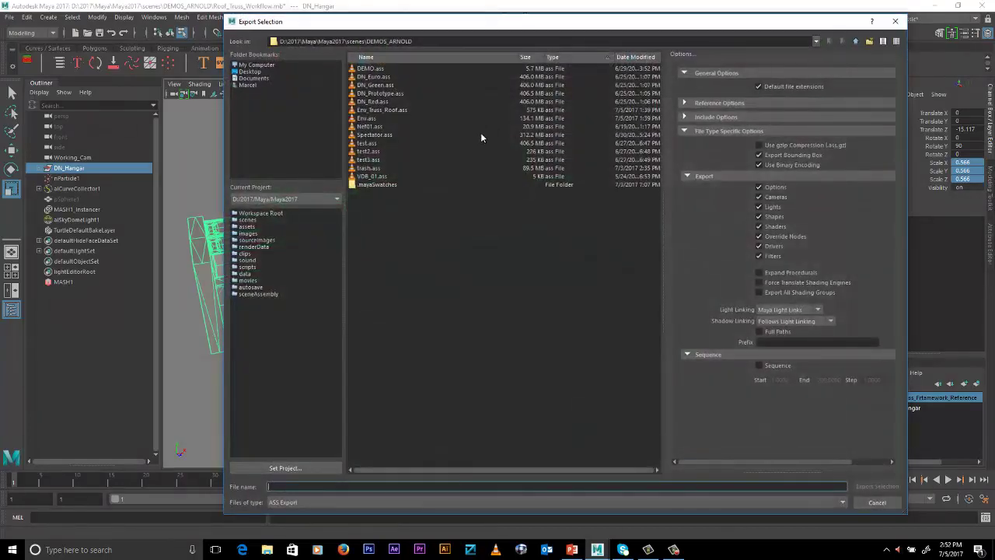
left_click(371, 119)
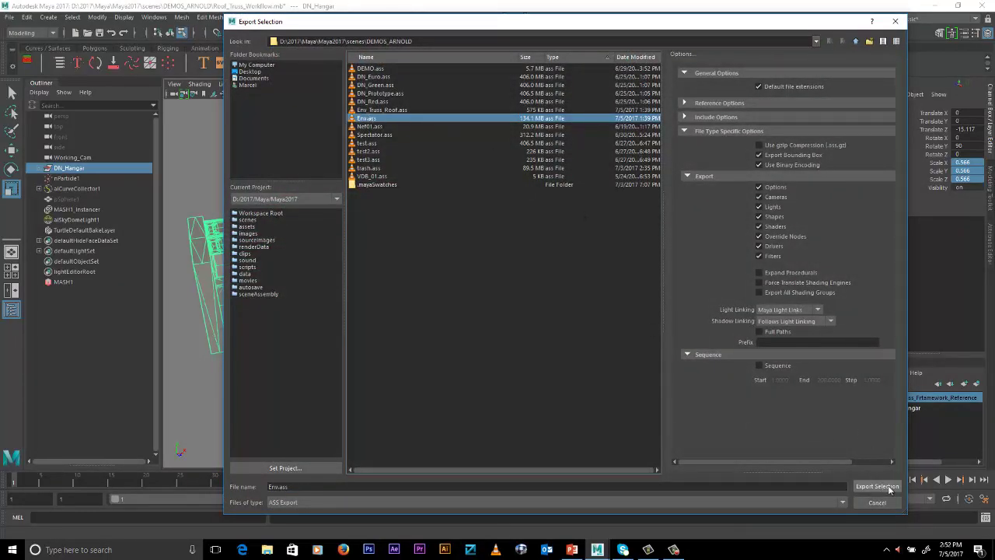
left_click(877, 486)
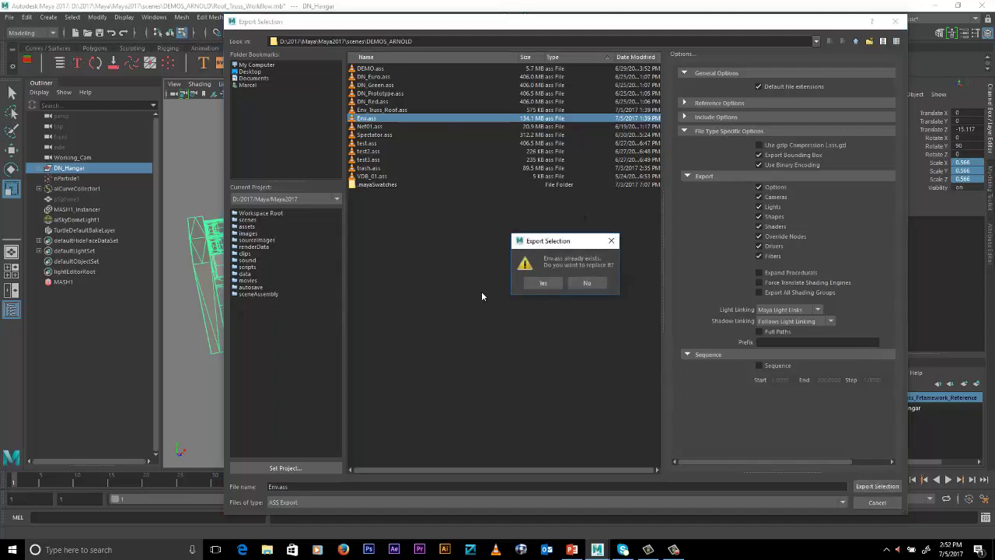
left_click(542, 284)
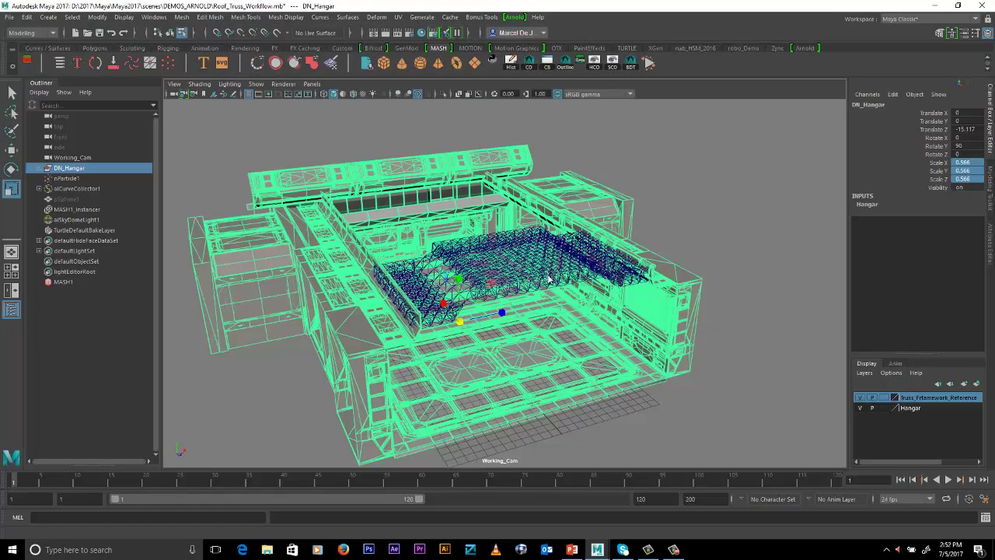
Select both aiCurveCollector1 and MASH1_Instancer, which make up the roof truss.
left_click_drag(548, 279, 614, 286, "alt")
left_click(799, 403)
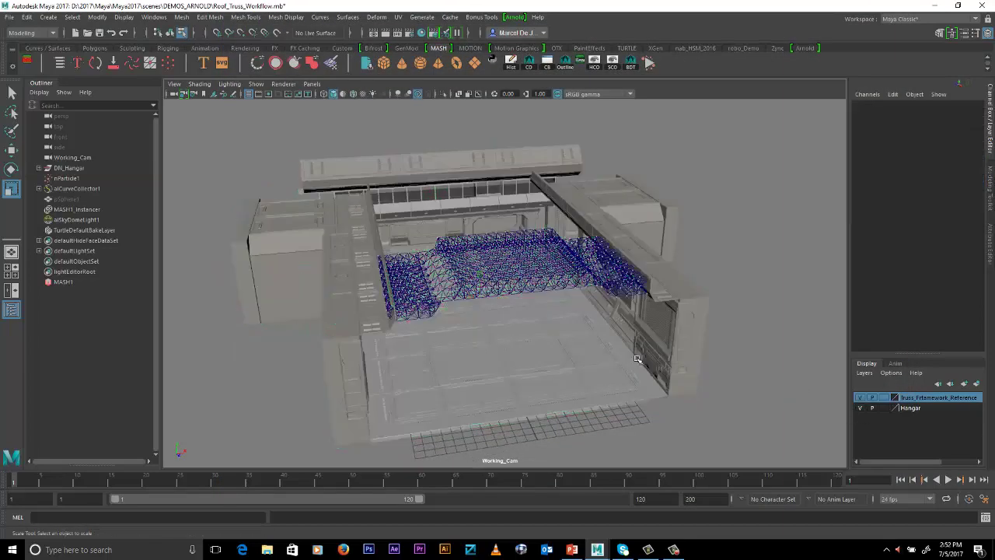
left_click_drag(586, 334, 561, 333, "alt")
left_click(76, 189)
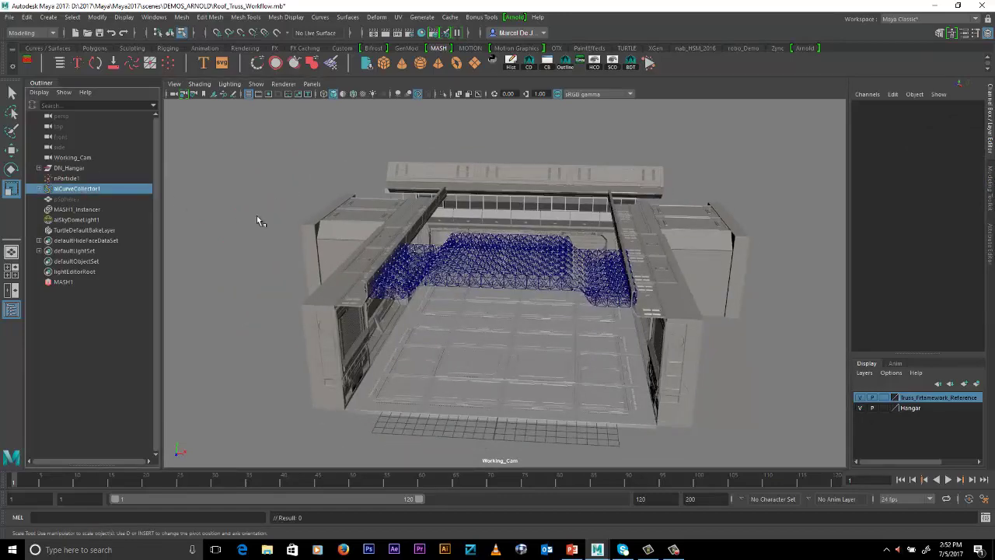
left_click(76, 209, "ctrl")
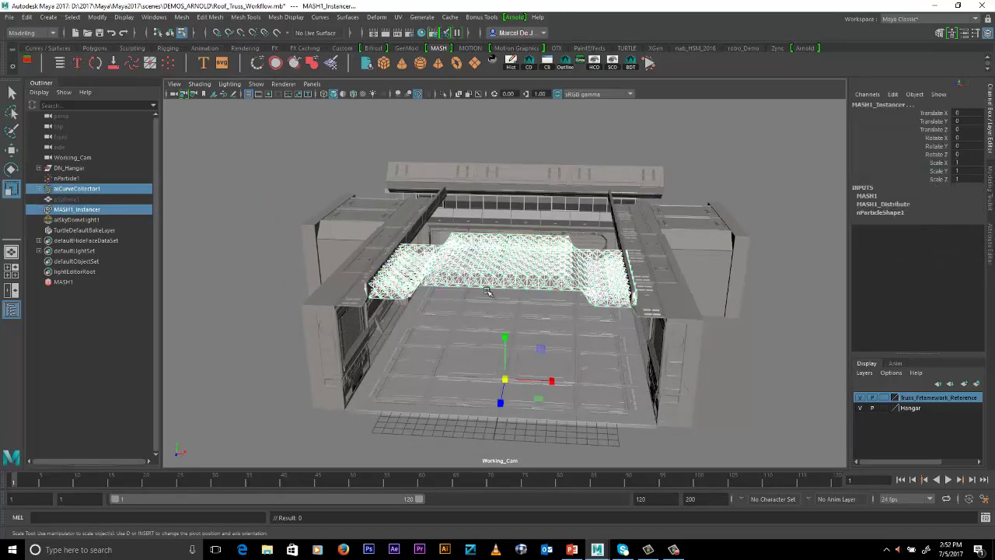
scroll(595, 310, "up", 5)
scroll(595, 310, "up", 5)
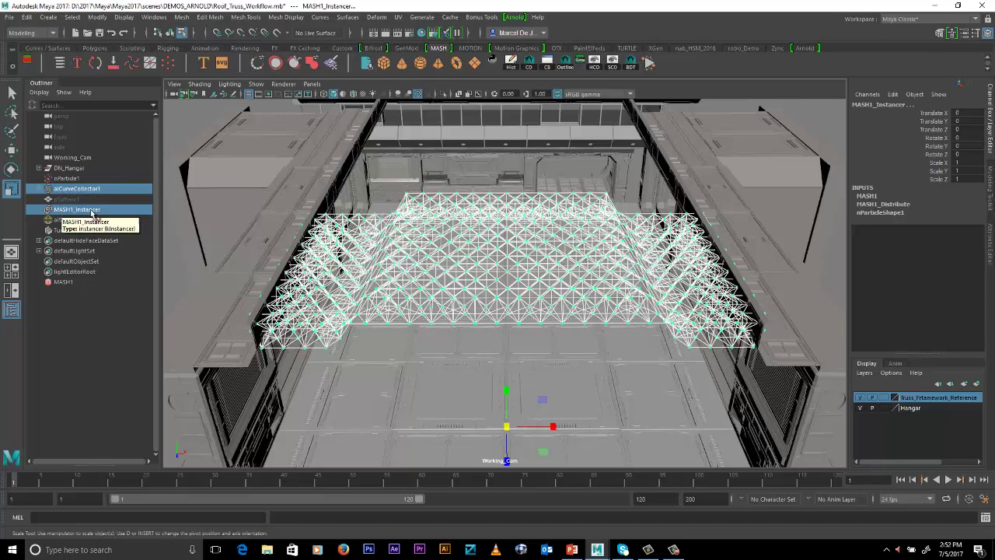
left_click(30, 17)
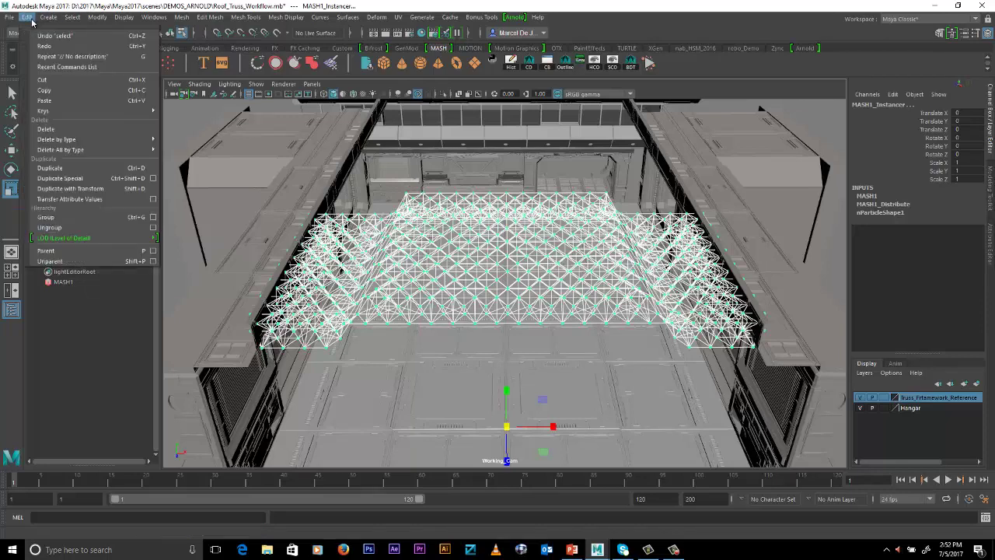
mouse_move(70, 14)
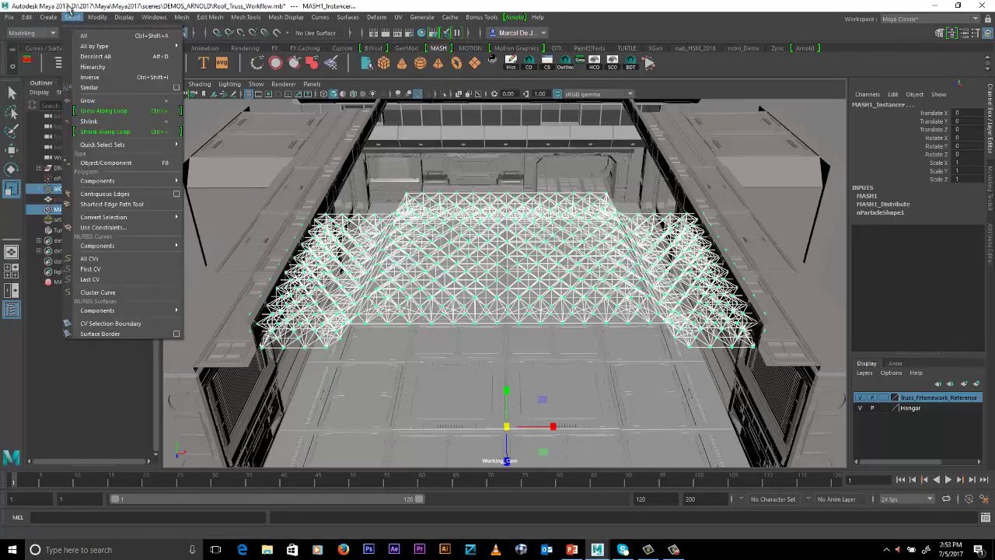
middle_click_drag(498, 255, 500, 230, "alt")
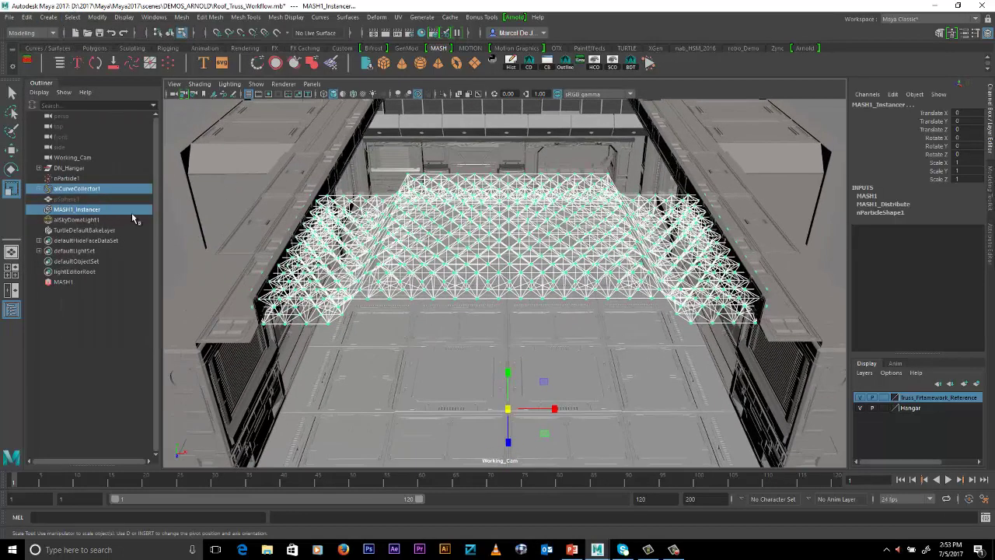
mouse_move(497, 231)
left_mouse_down("alt")
mouse_move(488, 240)
mouse_move(500, 242)
left_mouse_up("alt")
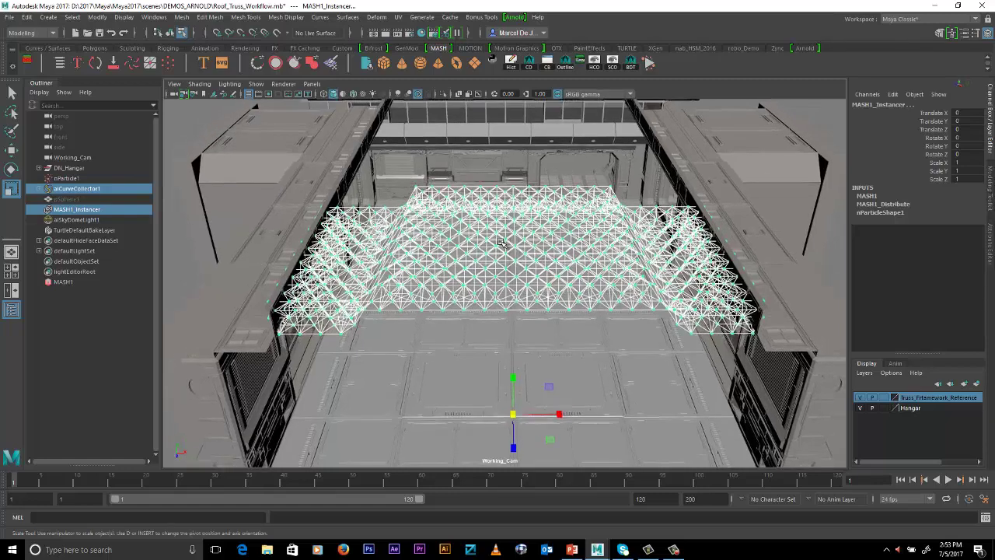
Export the selected truss curves and joints as an Arnold stand-in to Env_Truss_Roof.ass, overwriting the existing file.
left_click(514, 17)
mouse_move(525, 66)
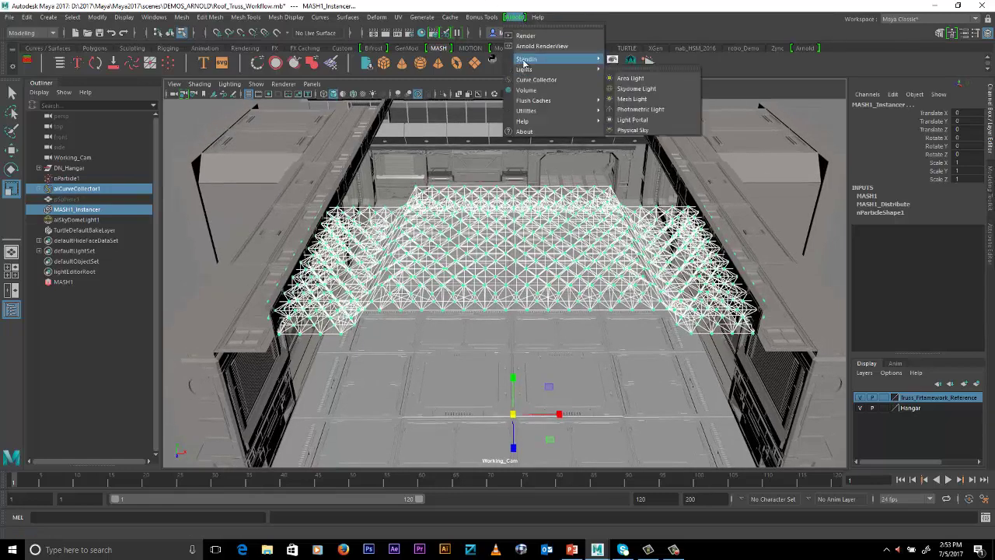
left_click(631, 78)
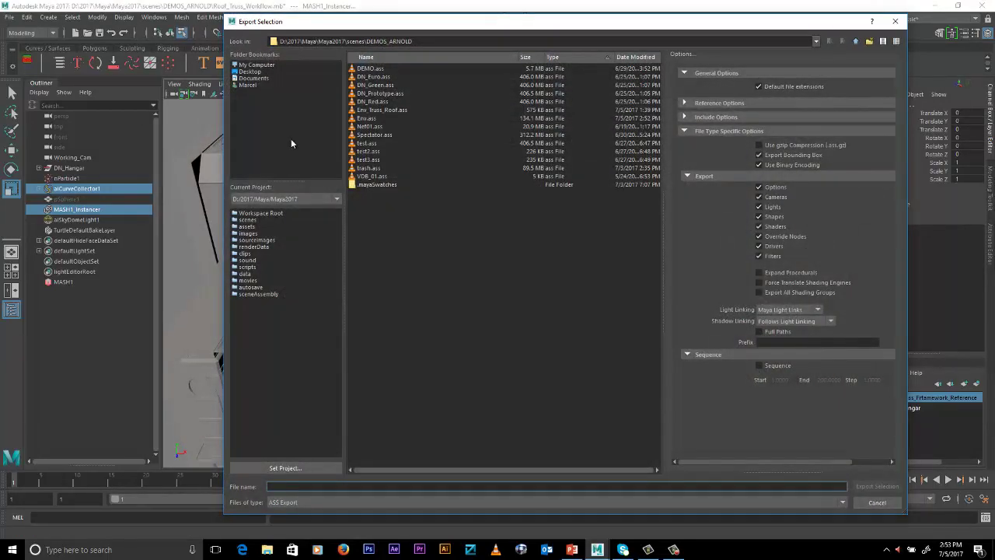
left_click(371, 110)
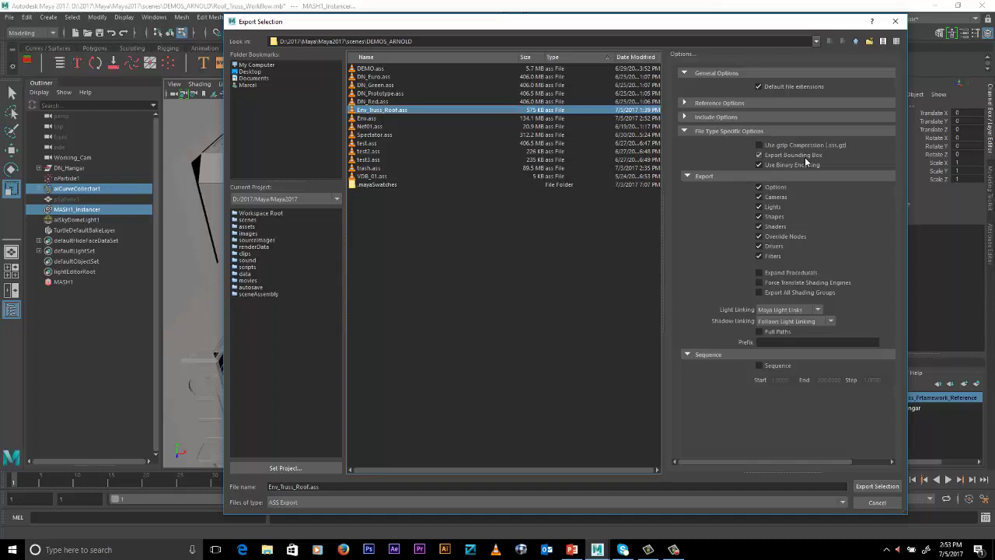
left_click(877, 486)
left_click(538, 283)
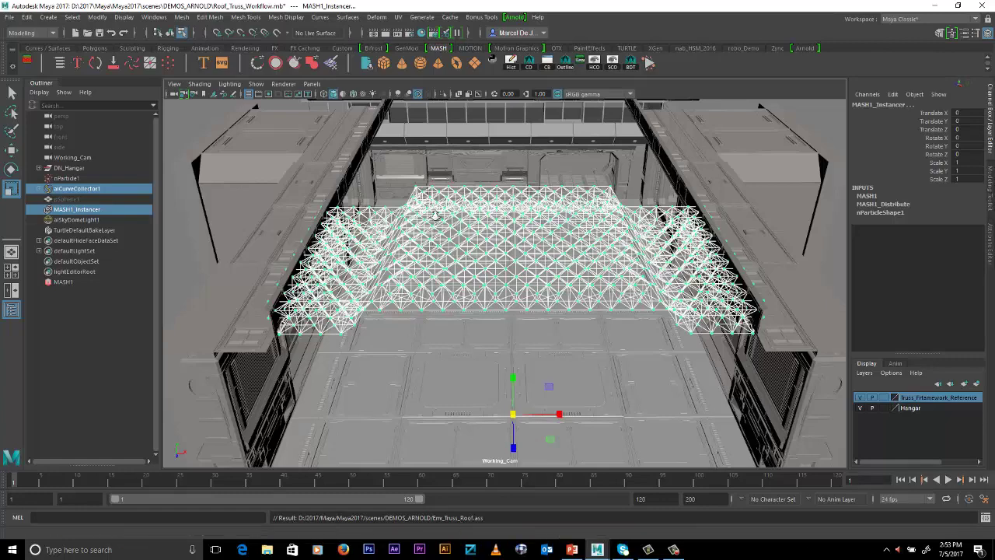
Start a new empty scene without saving the changes to the truss workflow scene.
right_click_drag(436, 215, 402, 207, "alt")
left_click_drag(402, 207, 400, 181, "alt")
left_click(77, 34)
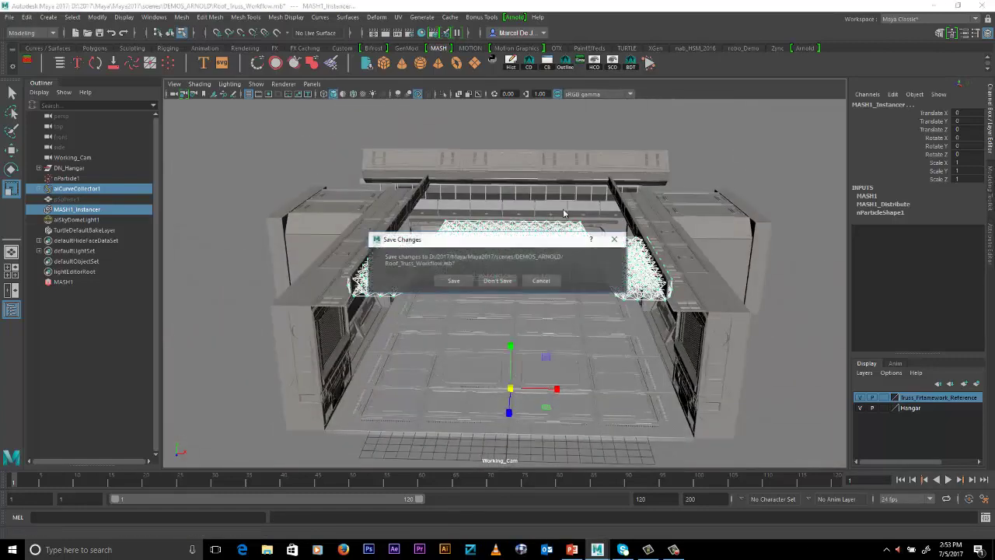
left_click(498, 281)
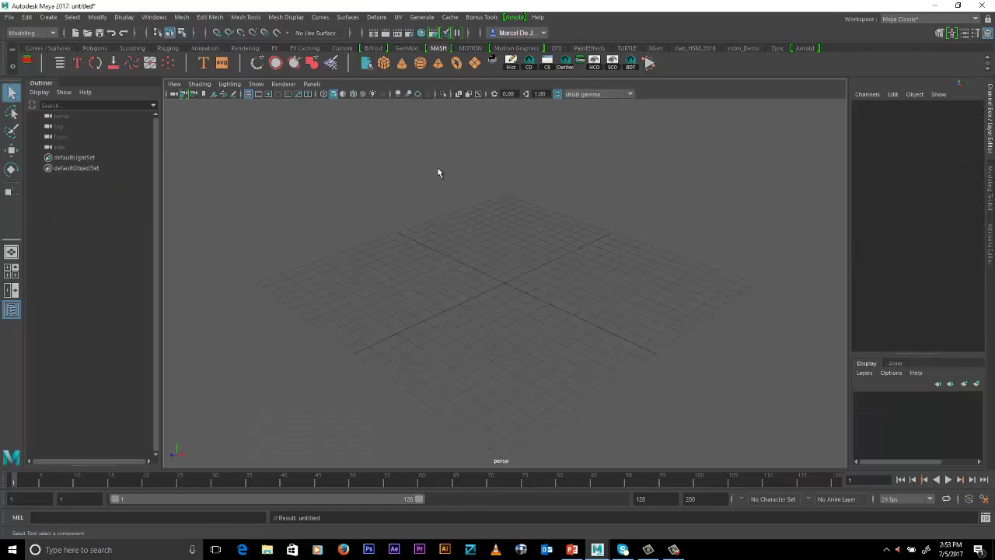
Create an Arnold stand-in and load Env.ass as its file.
left_click(514, 17)
mouse_move(530, 62)
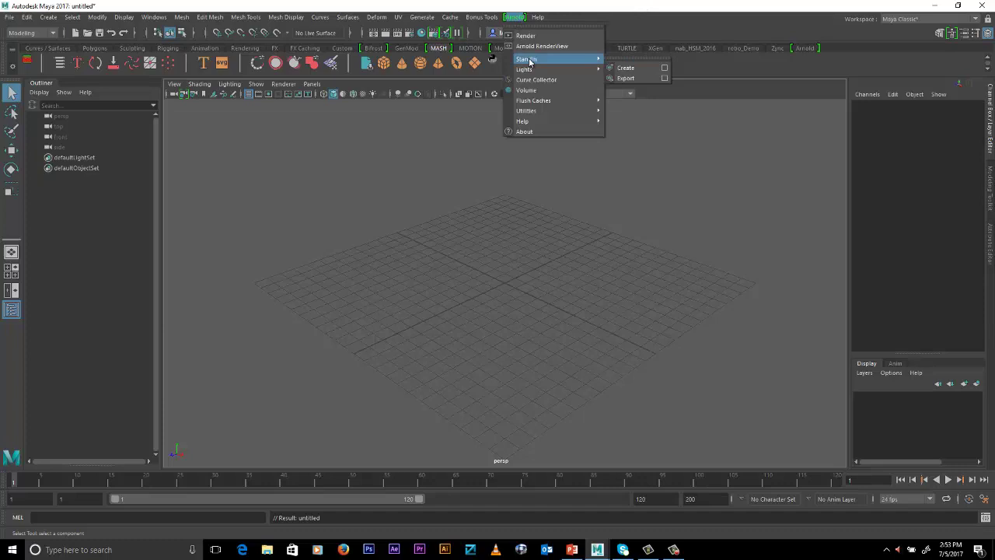
left_click(626, 68)
key("ctrl+a")
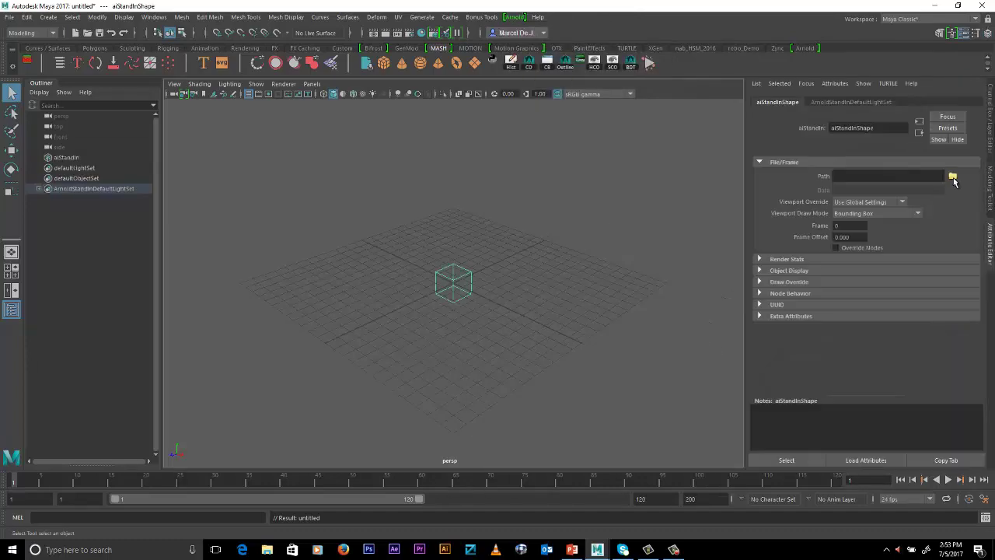
left_click(953, 177)
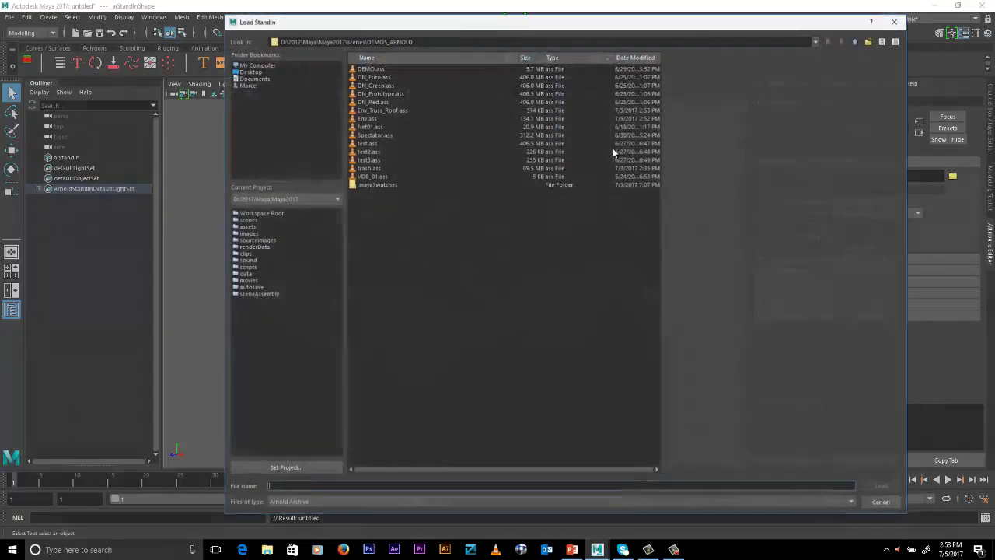
left_click(372, 119)
double_click(374, 120)
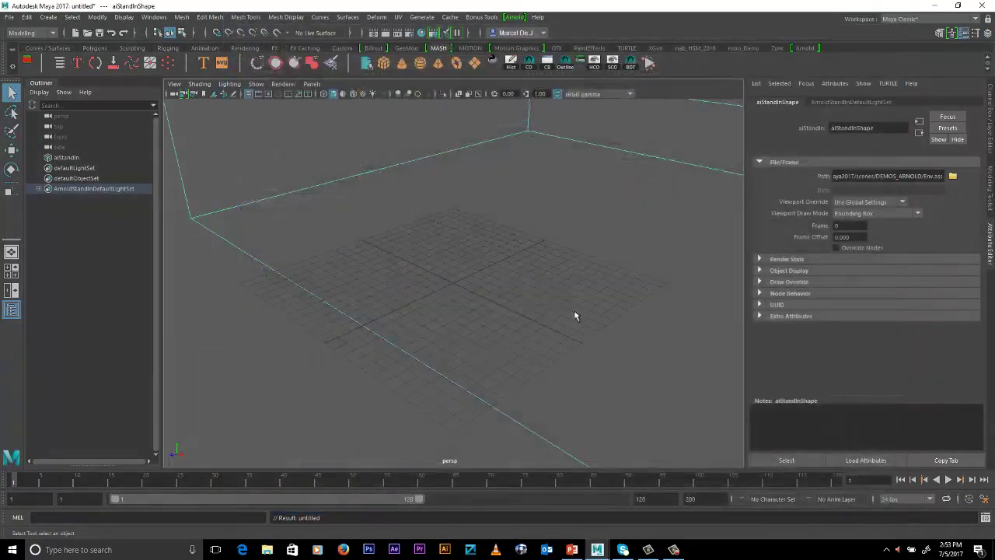
Set the hangar stand-in's viewport draw mode to Shaded.
right_click_drag(639, 326, 448, 285, "alt")
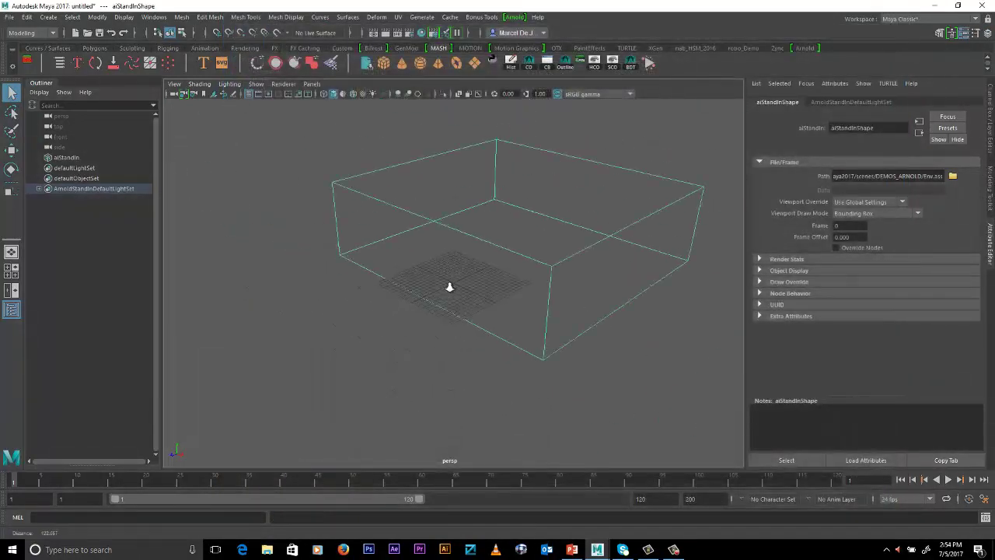
left_click_drag(448, 284, 541, 288, "alt")
right_click_drag(541, 289, 642, 253, "alt")
middle_click_drag(642, 254, 645, 313, "alt")
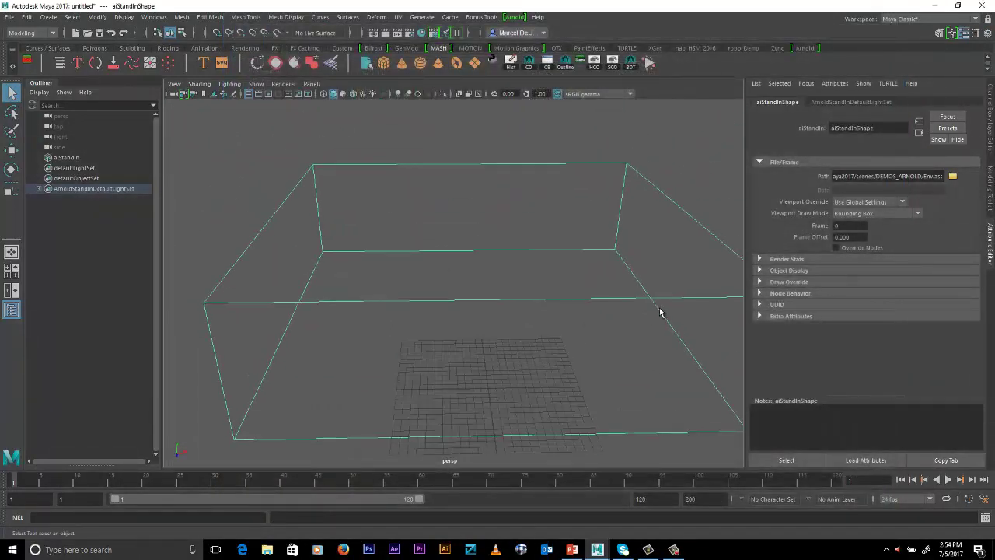
scroll(660, 309, "down", 1)
left_click(856, 214)
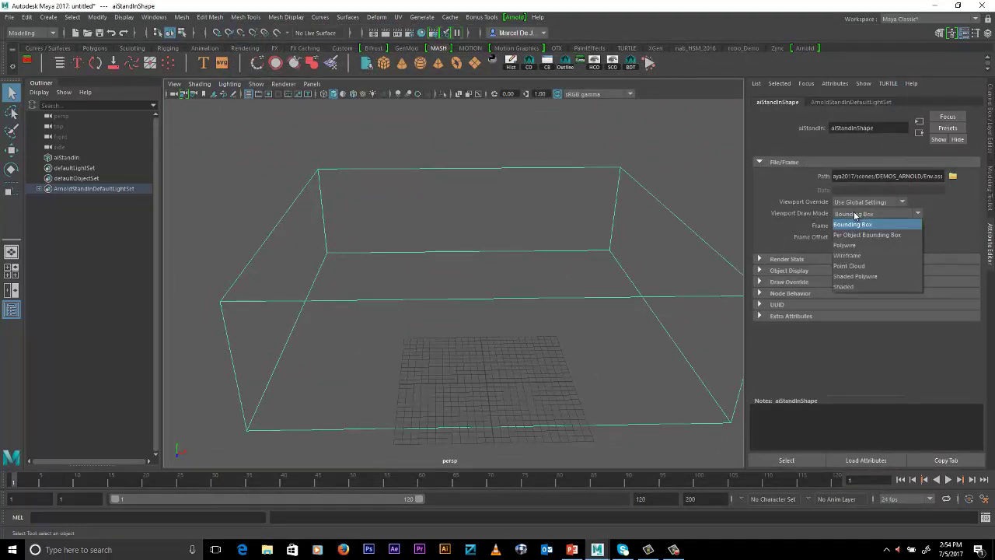
left_click(844, 287)
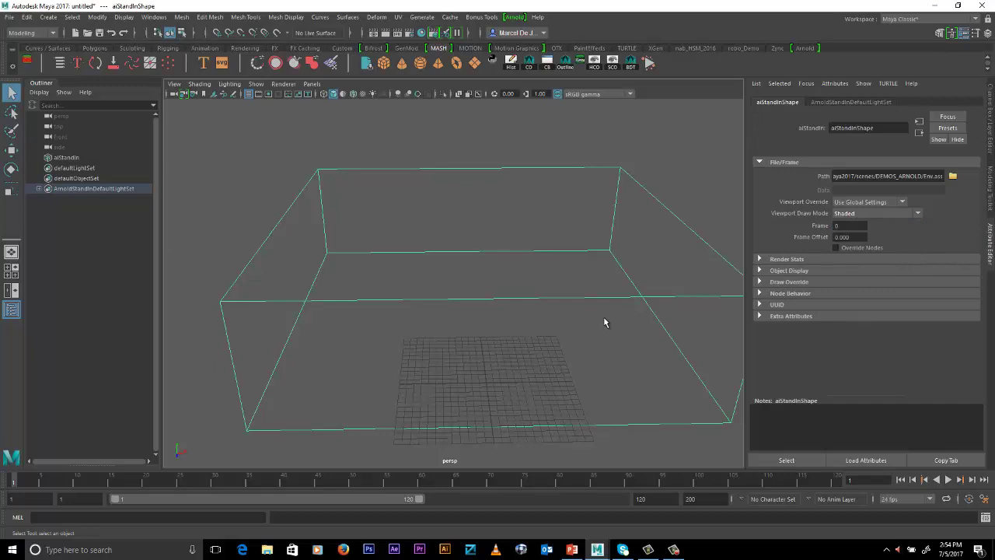
left_click(887, 212)
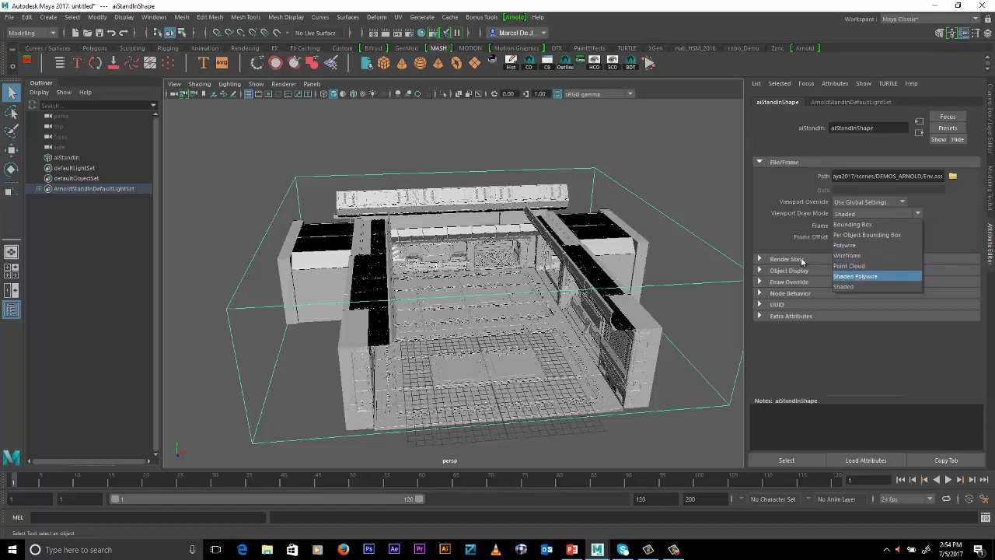
mouse_move(652, 194)
left_mouse_down("alt")
mouse_move(680, 188)
mouse_move(595, 211)
mouse_move(628, 229)
mouse_move(620, 233)
left_mouse_up("alt")
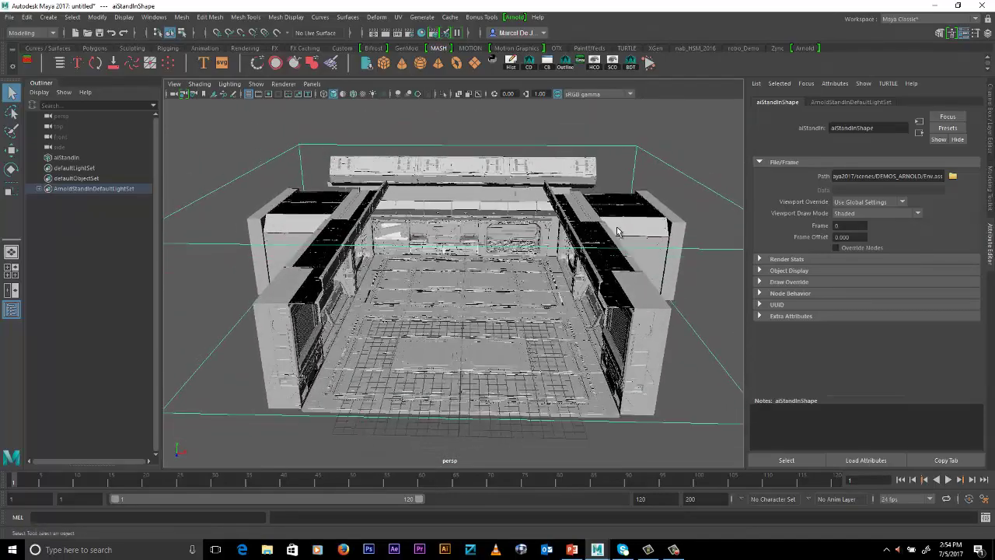
Turn on anti-aliasing in the viewport and hide the grid.
left_click(418, 93)
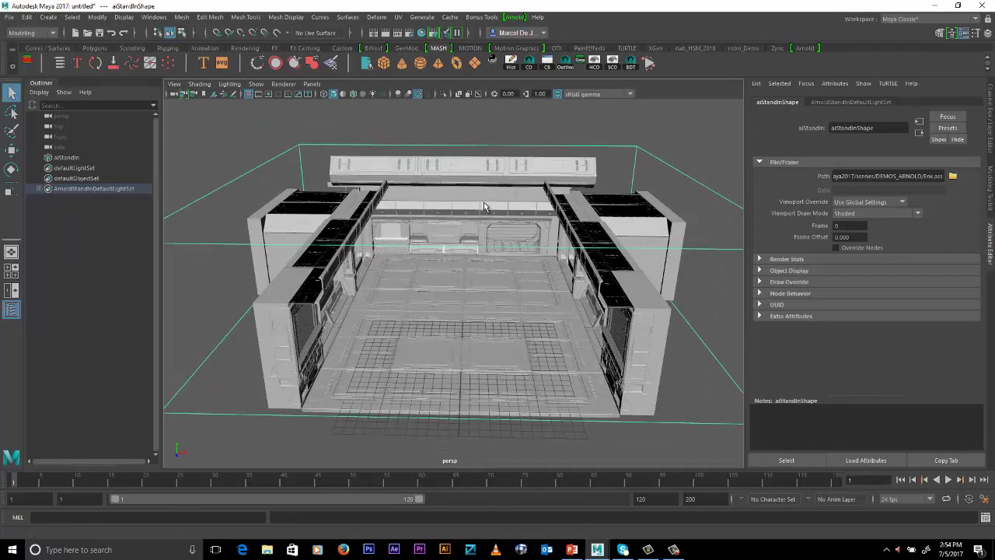
left_click_drag(481, 203, 487, 237, "alt")
left_click(249, 94)
right_click_drag(488, 239, 525, 238, "alt")
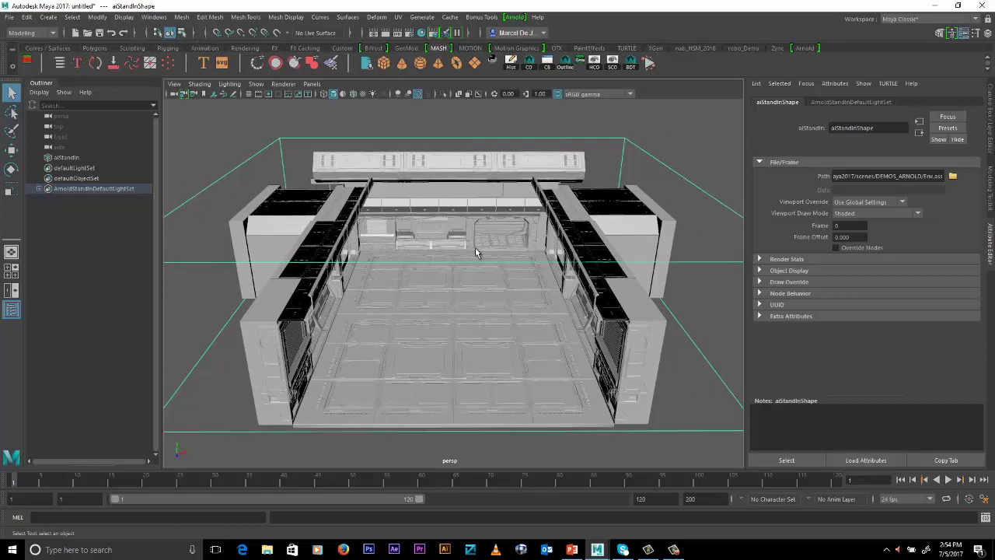
Create a second Arnold stand-in and load Env_Truss_Roof.ass into it.
left_click(514, 17)
mouse_move(560, 59)
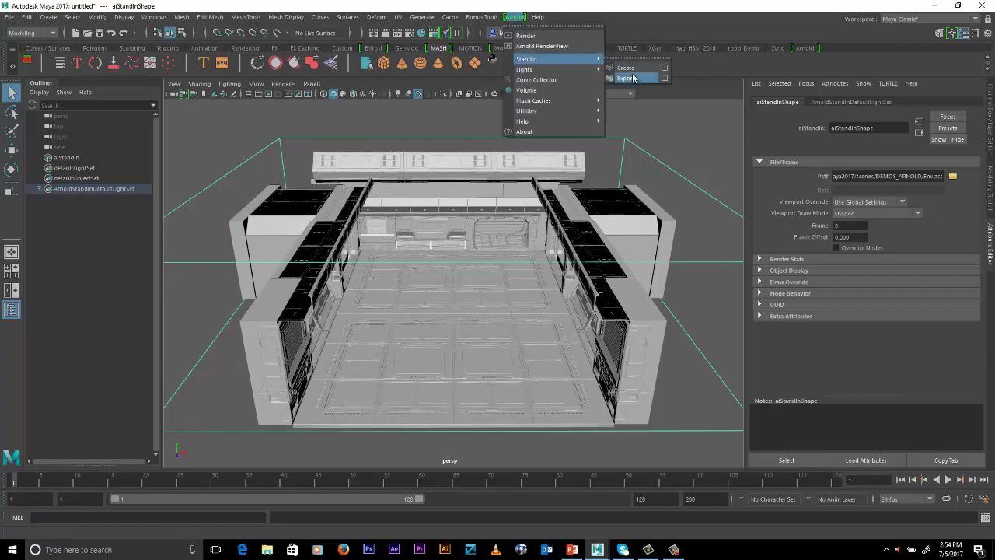
left_click(625, 68)
left_click(953, 177)
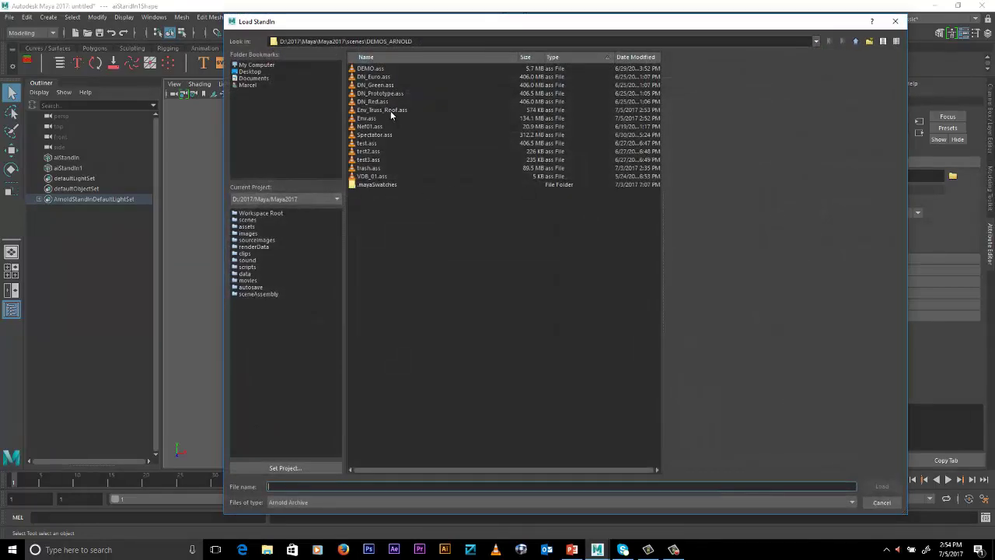
double_click(390, 110)
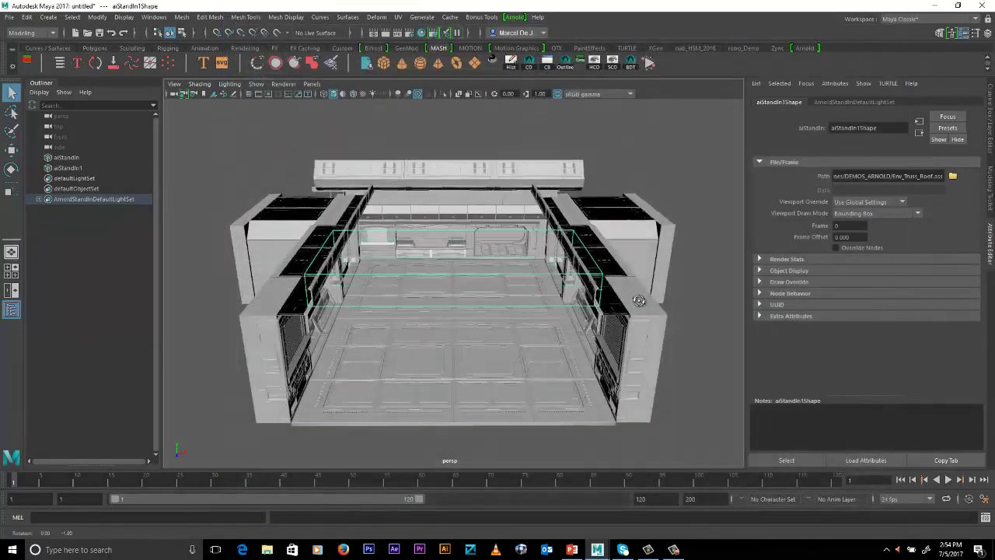
Try moving the roof truss stand-in along the Z axis within the hangar and undo the move.
left_click_drag(639, 300, 515, 329, "alt")
key("w")
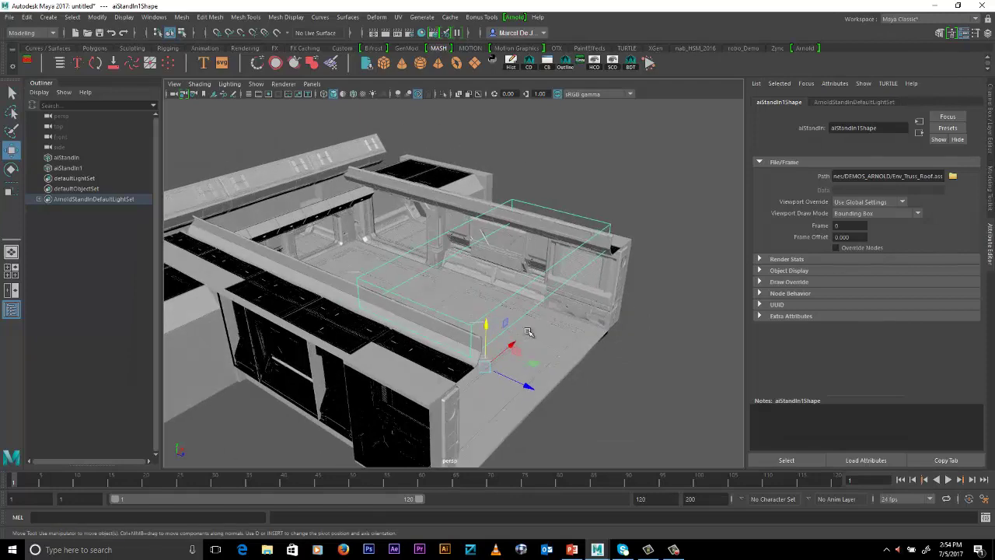
mouse_move(616, 345)
middle_mouse_down("shift")
mouse_move(536, 334)
mouse_move(638, 328)
mouse_move(622, 328)
middle_mouse_up("shift")
key("ctrl+z")
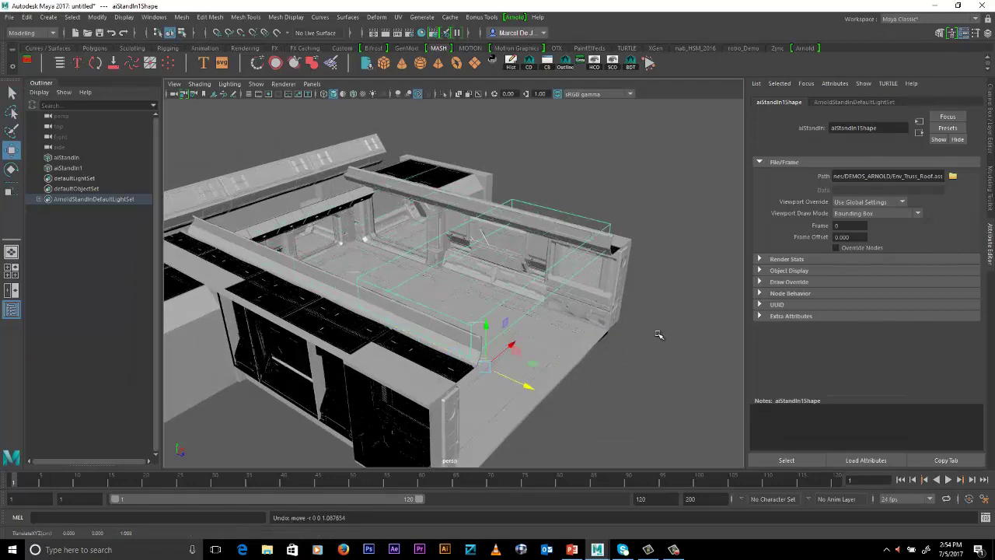
left_click_drag(659, 335, 660, 331, "alt")
middle_click_drag(635, 328, 639, 328)
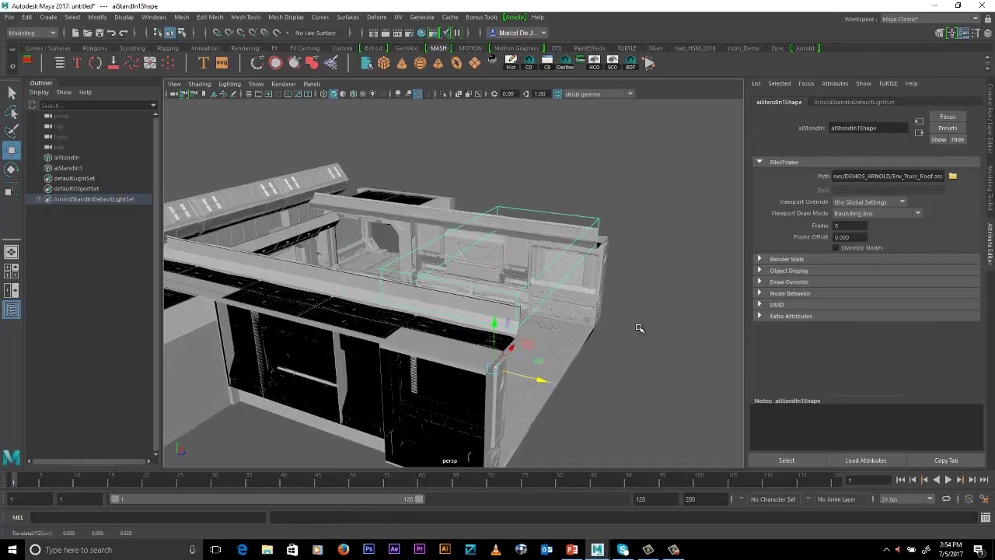
left_click_drag(643, 301, 589, 300, "alt")
left_click_drag(482, 328, 578, 336)
right_click_drag(578, 336, 623, 330, "alt")
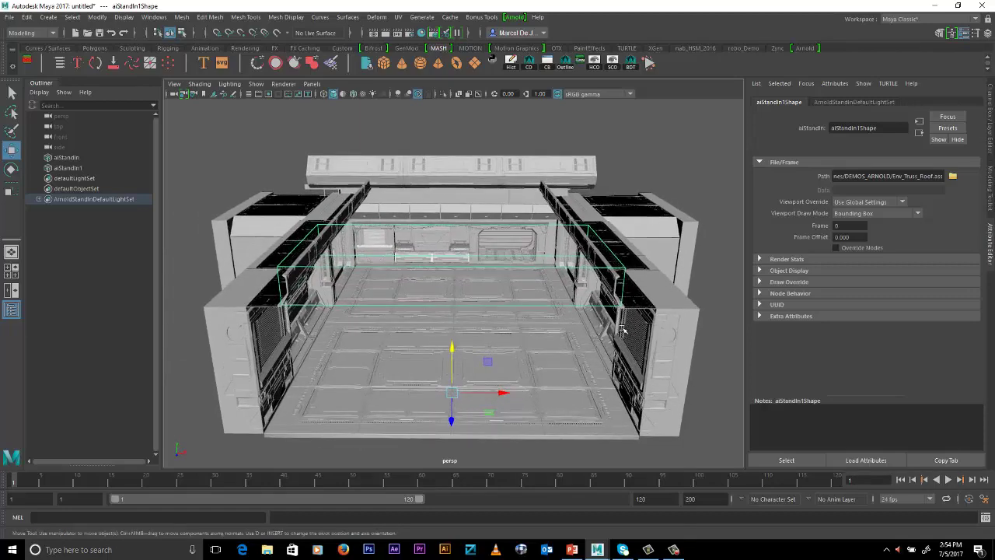
left_click_drag(612, 314, 613, 307, "alt")
Add an Arnold skydome light, frame the hangar interior and render it in the Arnold RenderView.
left_click(513, 17)
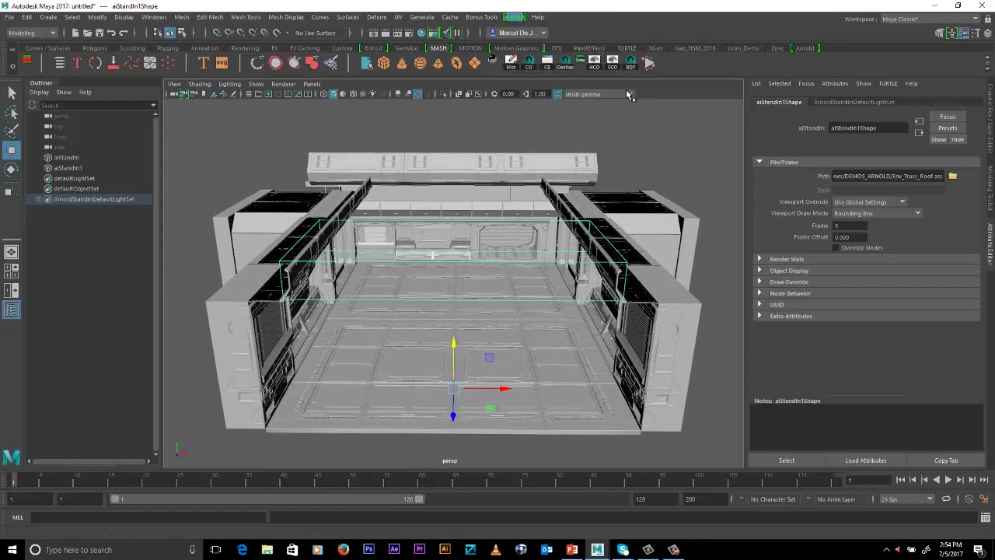
left_click(630, 94)
left_click_drag(542, 230, 545, 189, "alt")
right_click_drag(545, 188, 631, 243, "alt")
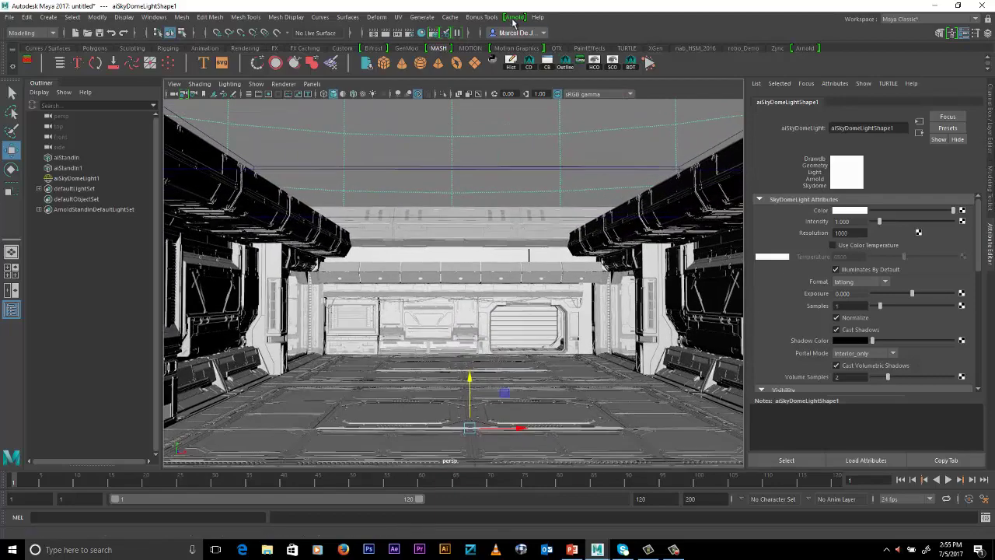
left_click(514, 17)
left_click(523, 37)
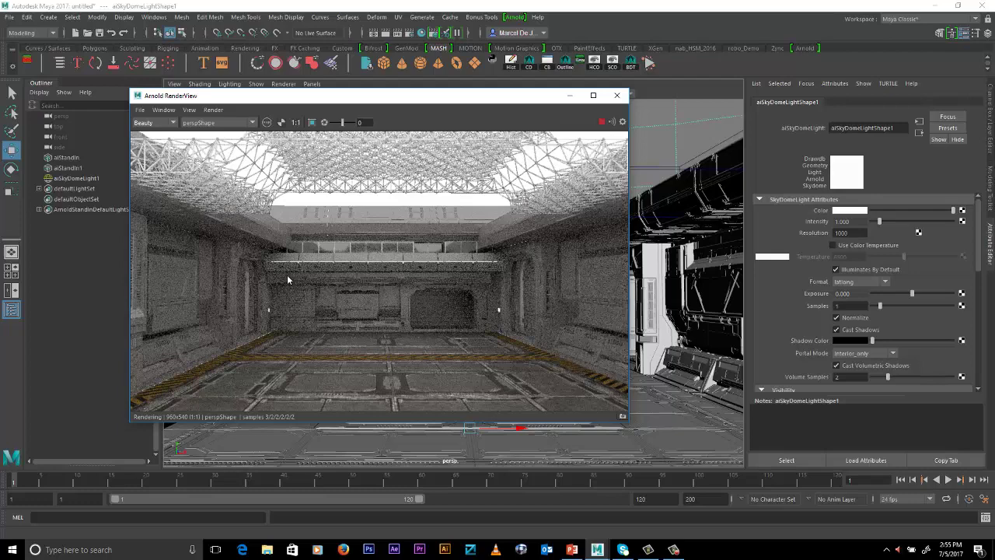
Map the skydome light's color to a file texture using hdri_curved_hall.hdr from the sourceimages HDRs folder.
left_click(963, 210)
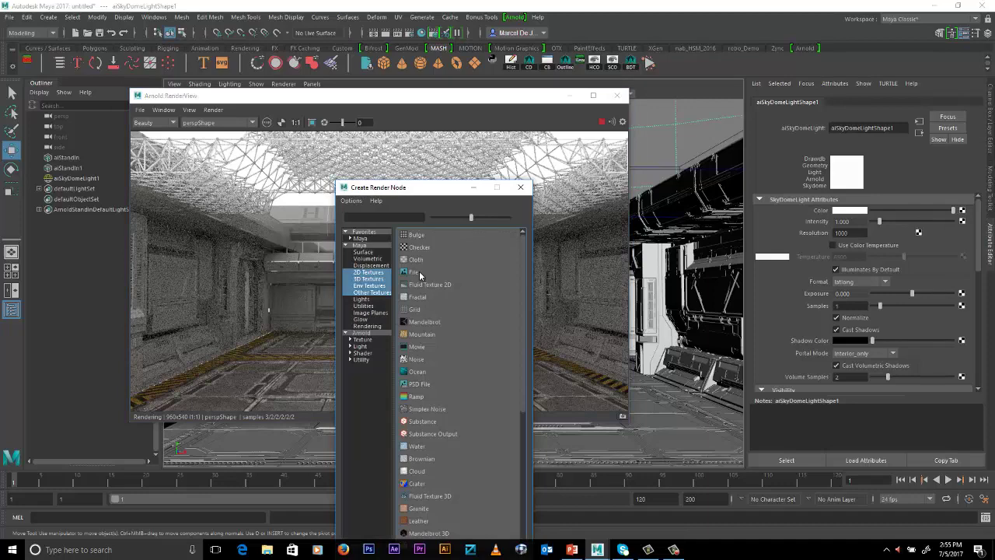
left_click(420, 275)
left_click(964, 243)
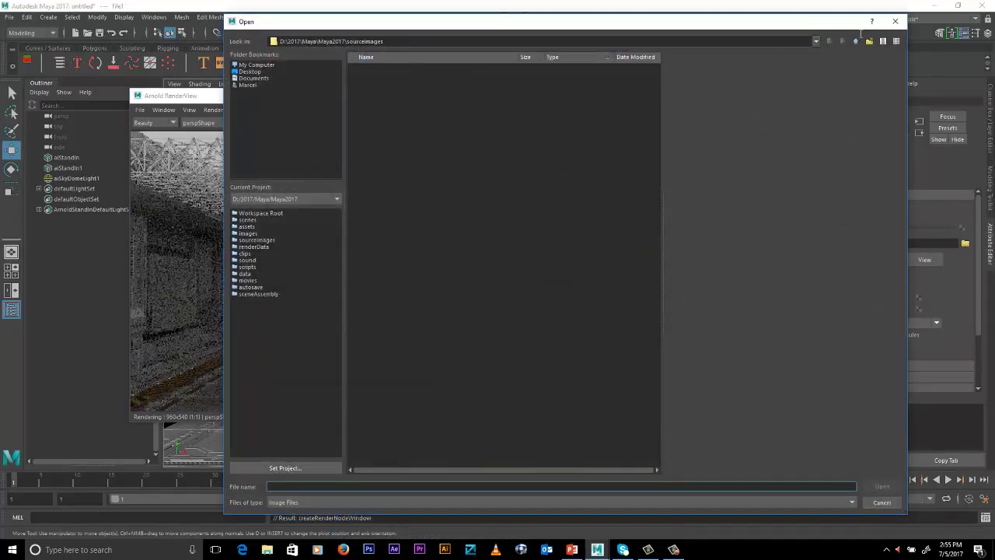
left_click(855, 41)
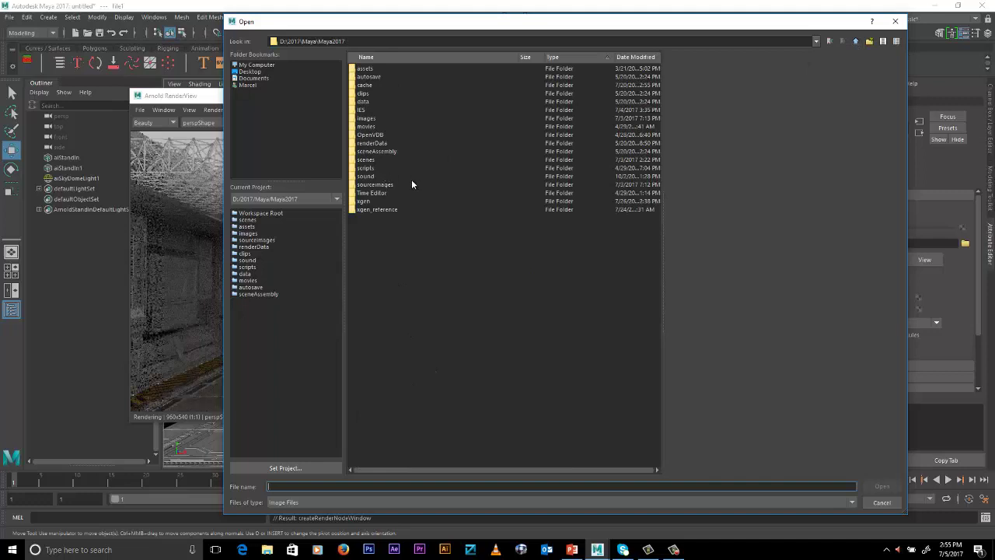
double_click(376, 185)
left_click(369, 153)
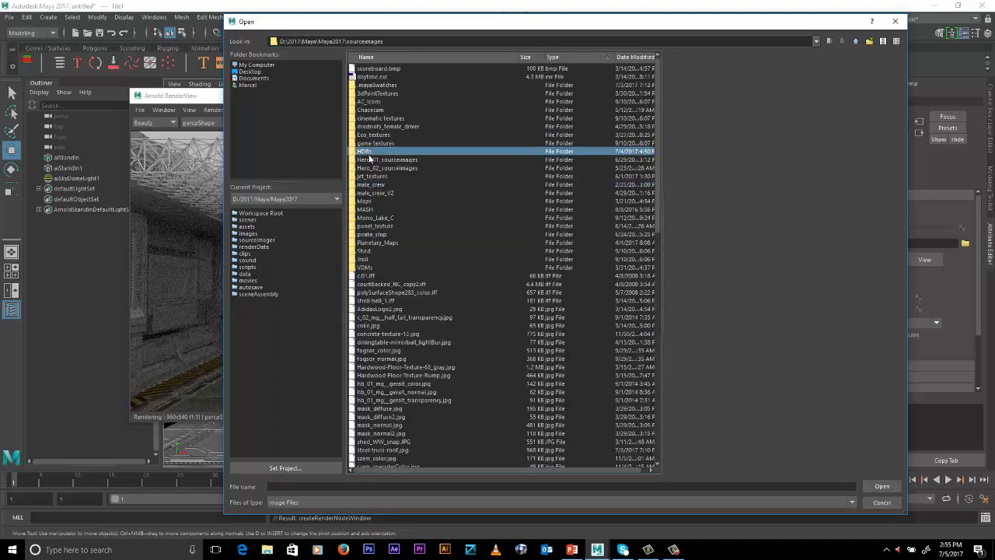
double_click(373, 151)
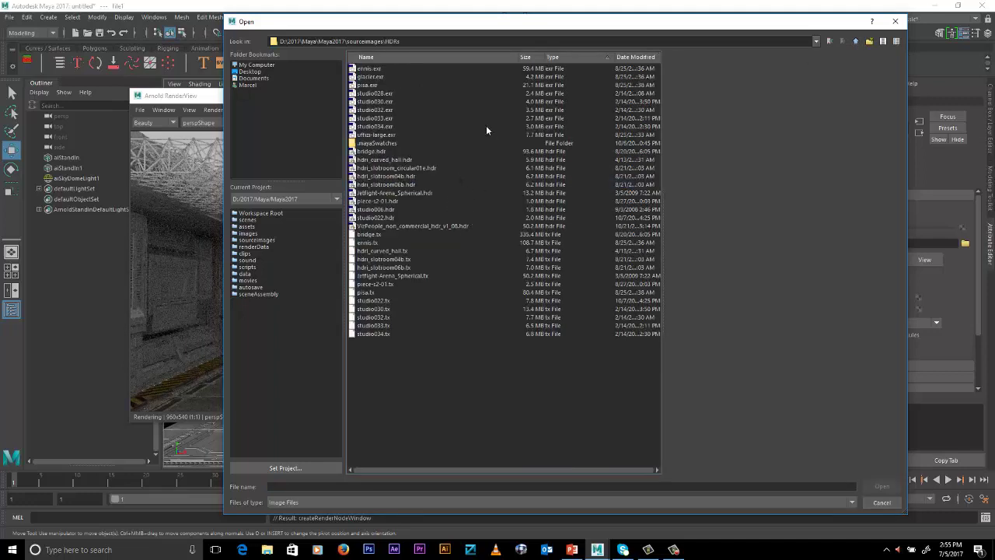
left_click(405, 160)
double_click(405, 160)
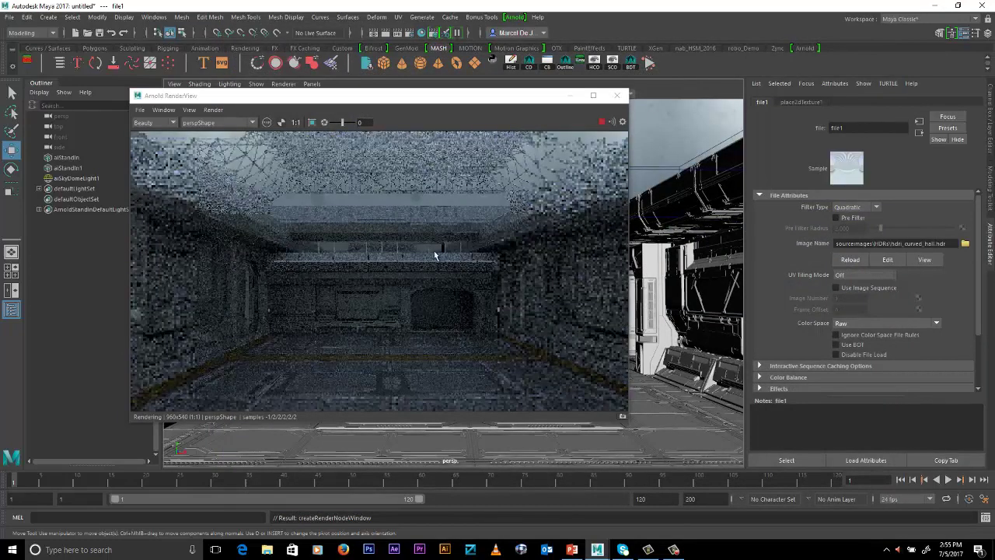
Set the skydome light's exposure to 2.
left_click_drag(342, 96, 402, 93)
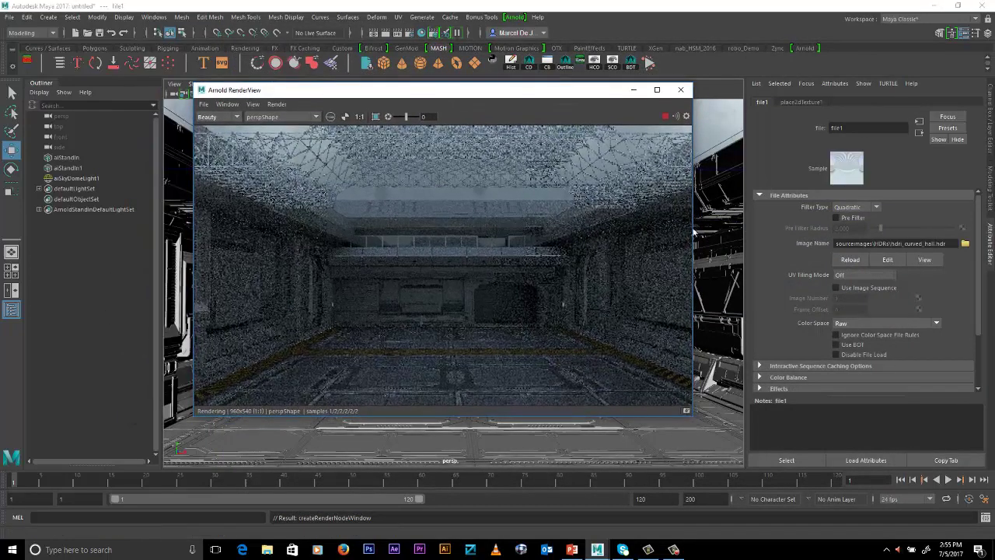
left_click(76, 178)
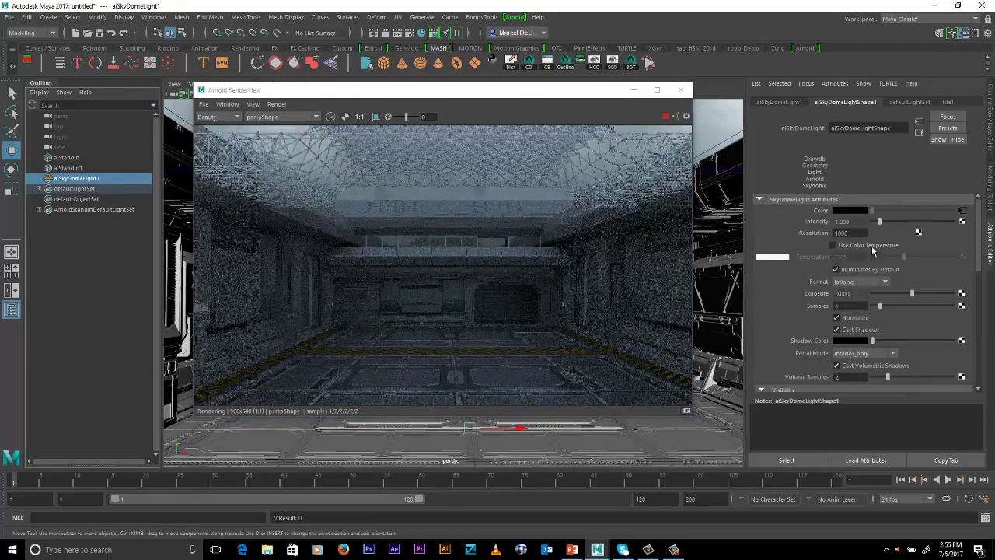
left_click(851, 293)
type("2")
key("Tab")
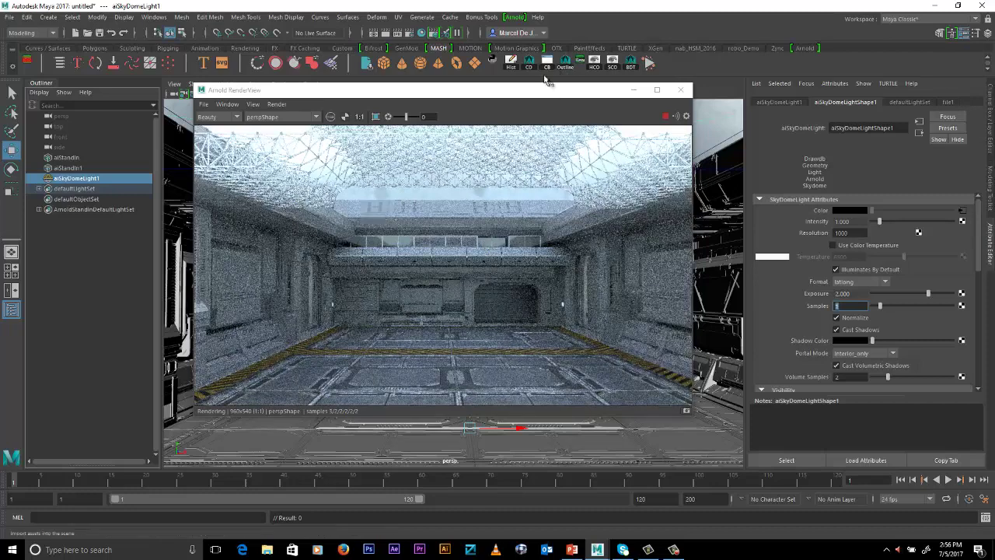
Delete the skydome light and move the render window clear of the viewport.
left_click_drag(555, 92, 464, 154)
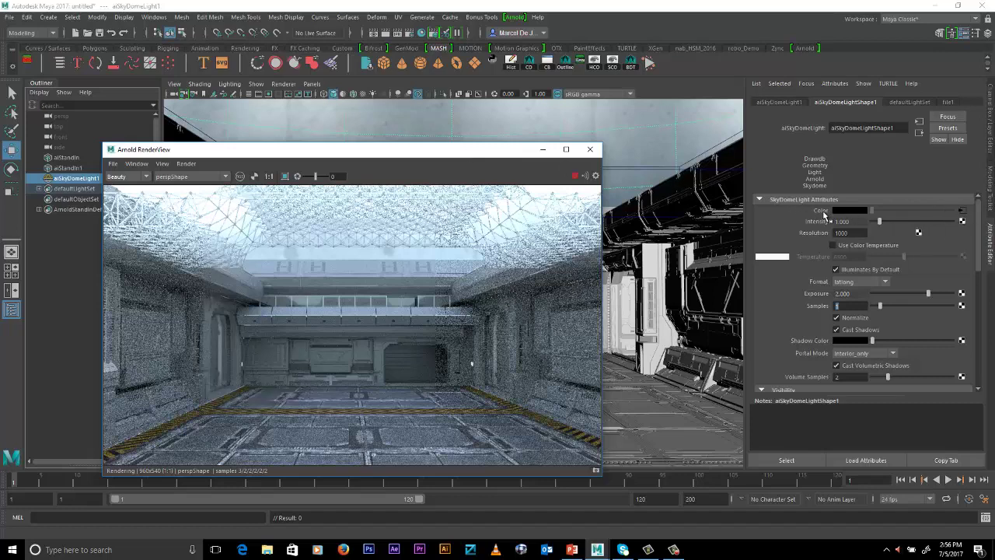
left_click(72, 179)
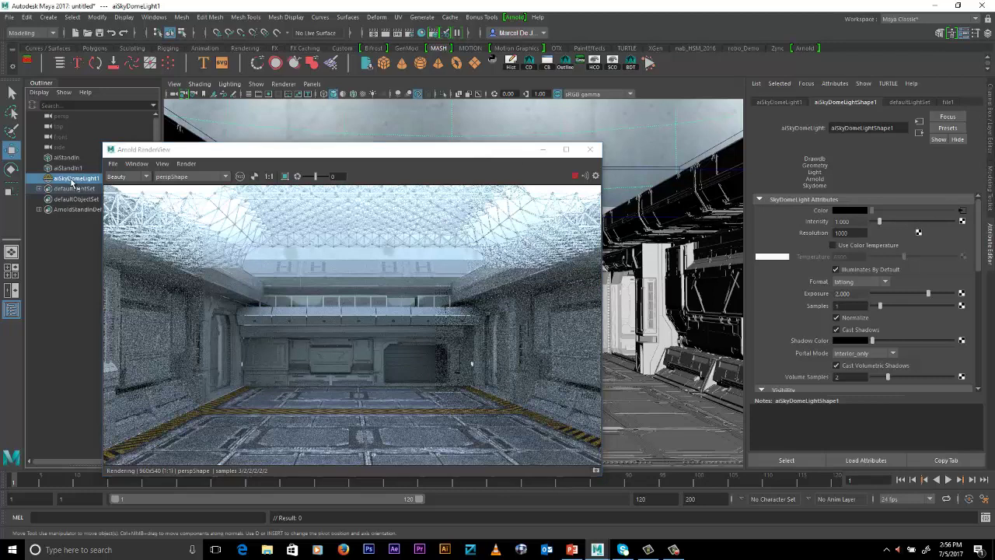
key("Delete")
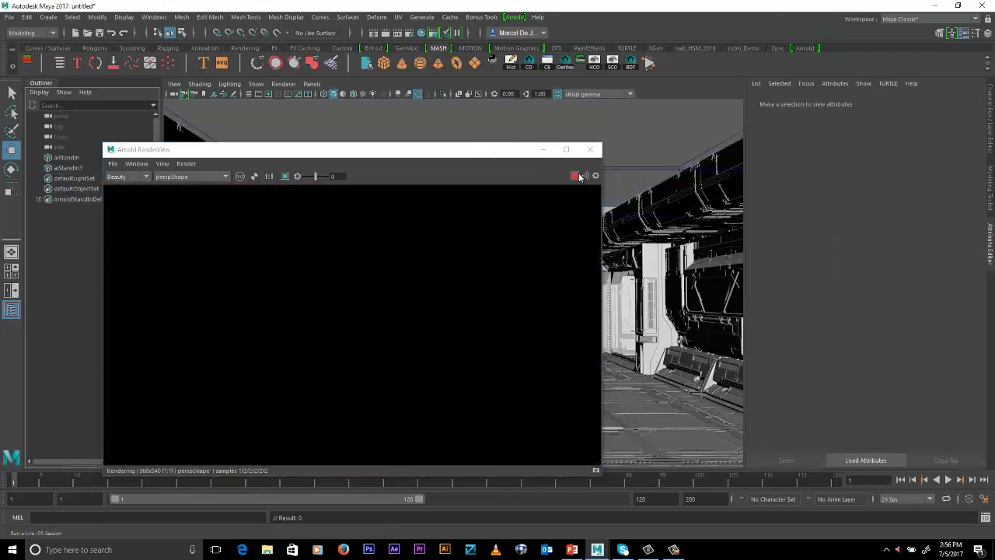
left_click_drag(506, 154, 416, 313)
Create an Arnold photometric light and raise it above the hangar roof.
left_click(515, 17)
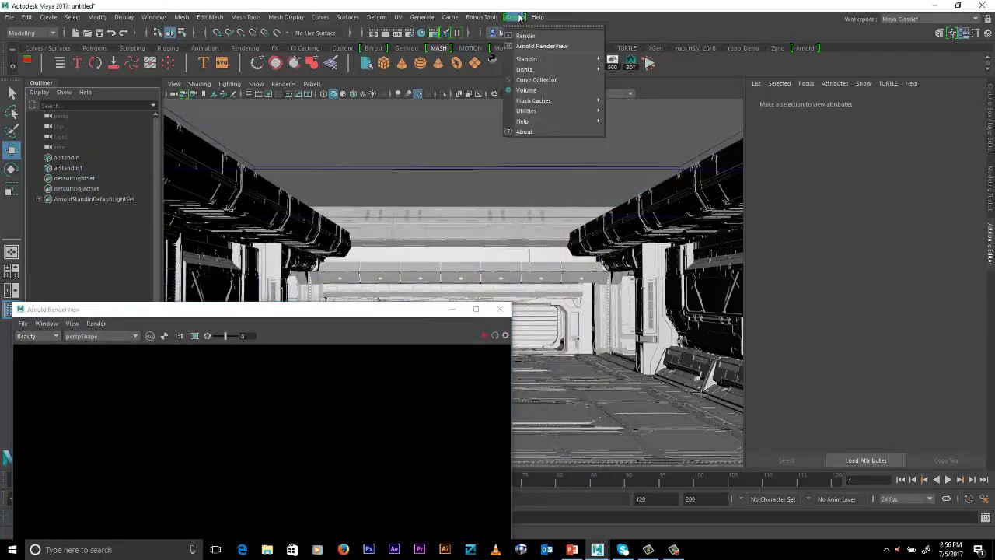
mouse_move(544, 69)
left_click(645, 109)
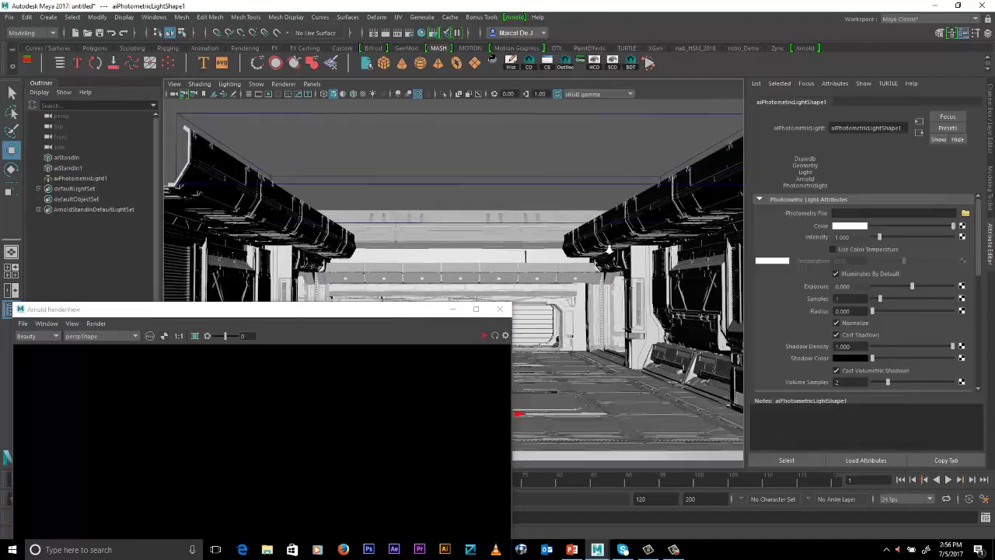
scroll(650, 181, "down", 4)
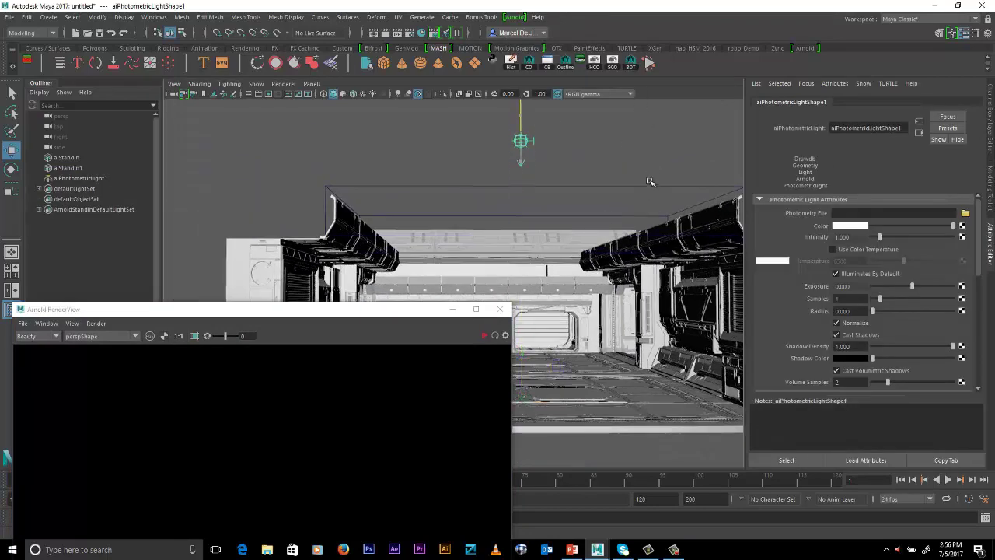
left_click_drag(611, 193, 533, 182, "alt")
scroll(535, 182, "up", 2)
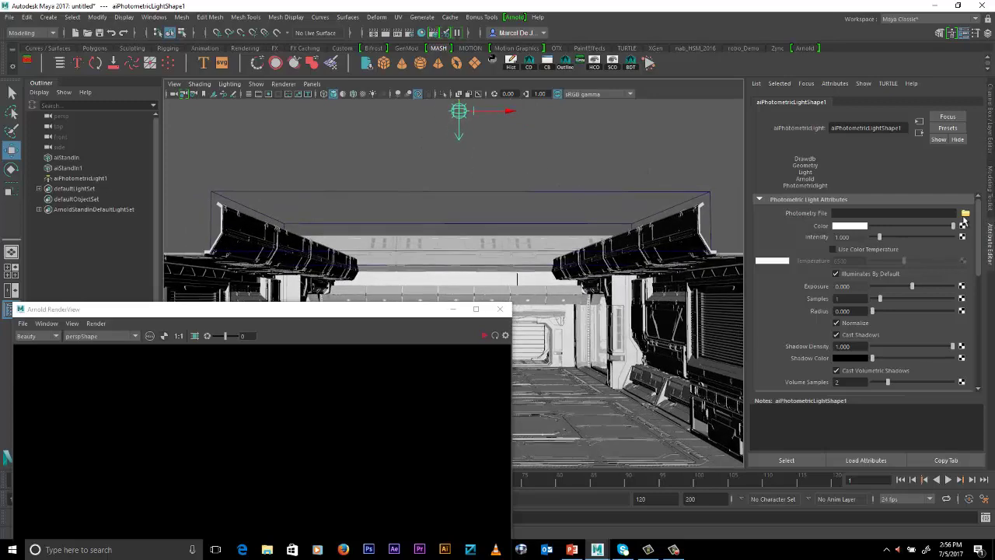
Load 23.ies from the project's IES folder as the photometric light's photometry file.
left_click(965, 214)
left_click(856, 41)
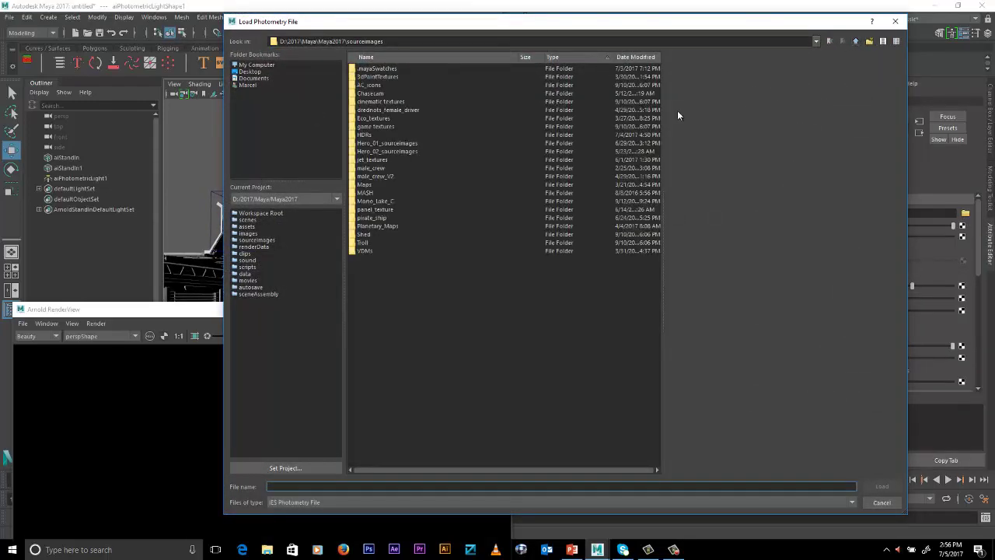
left_click(853, 42)
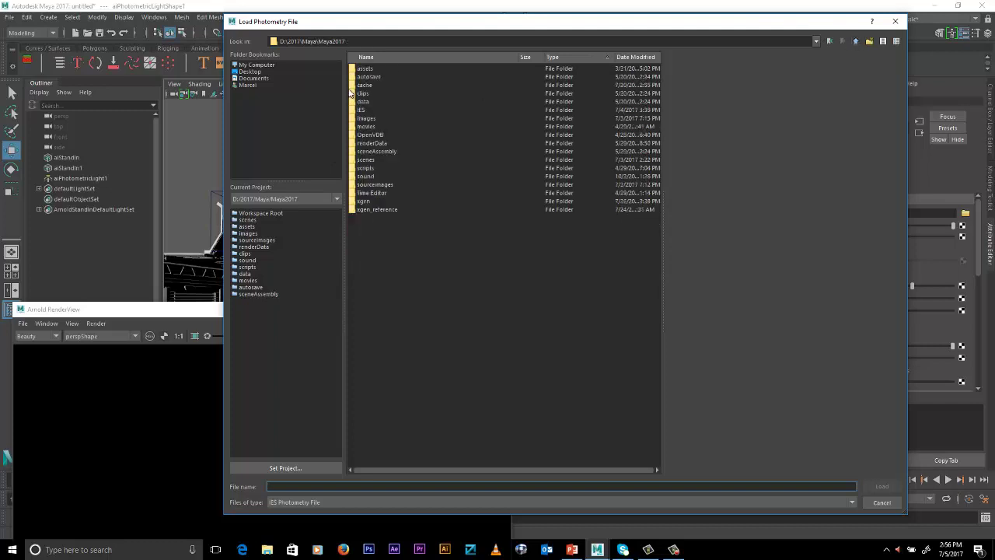
double_click(361, 112)
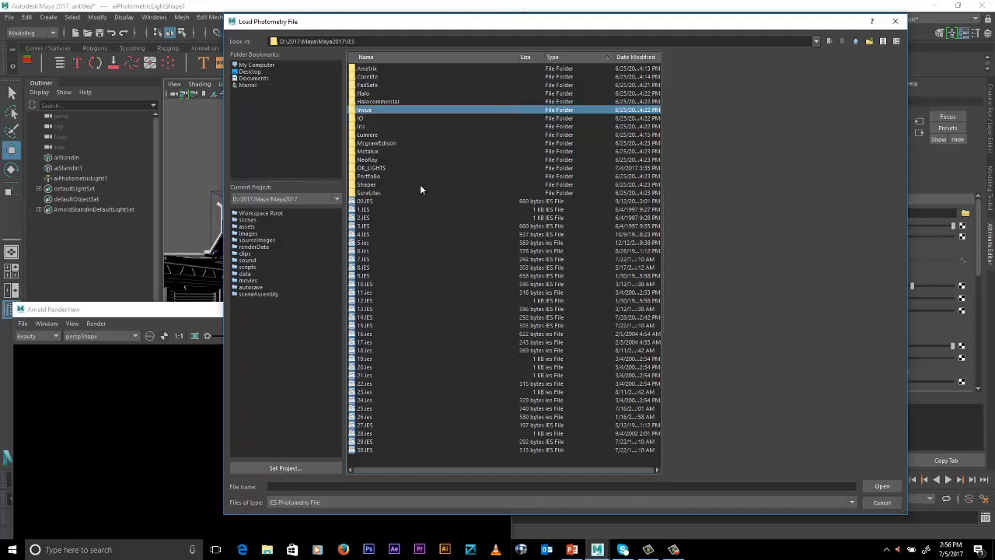
left_click_drag(670, 27, 667, 28)
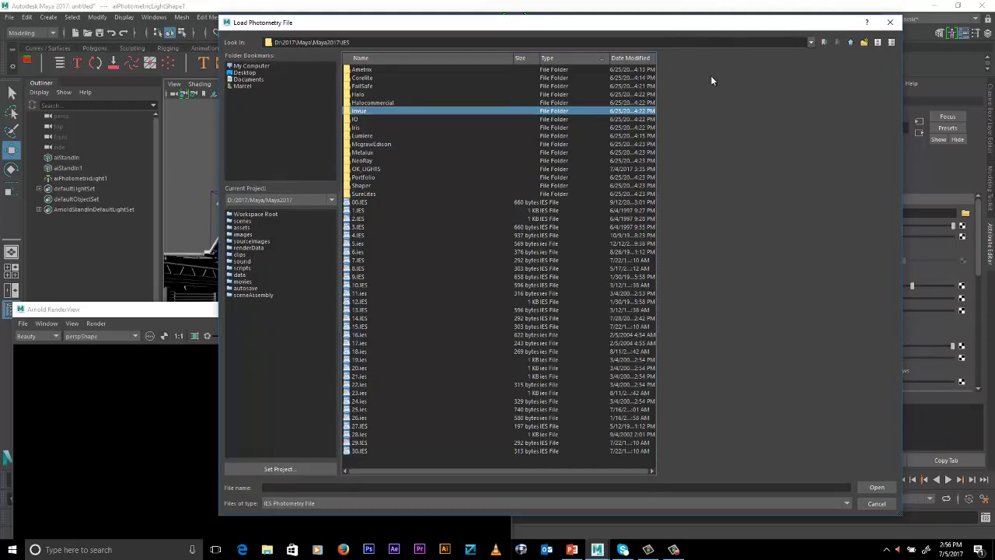
left_click_drag(698, 26, 691, 28)
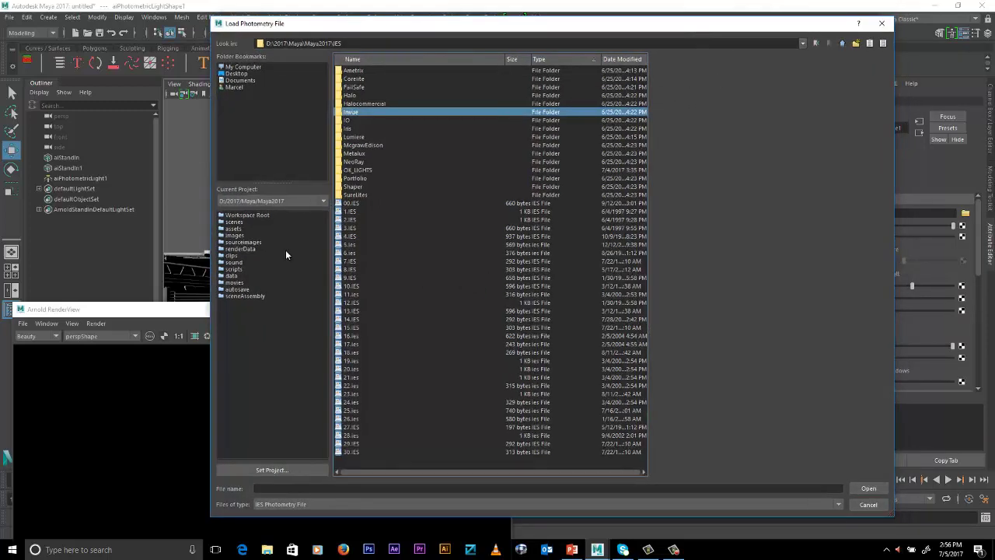
left_click(352, 394)
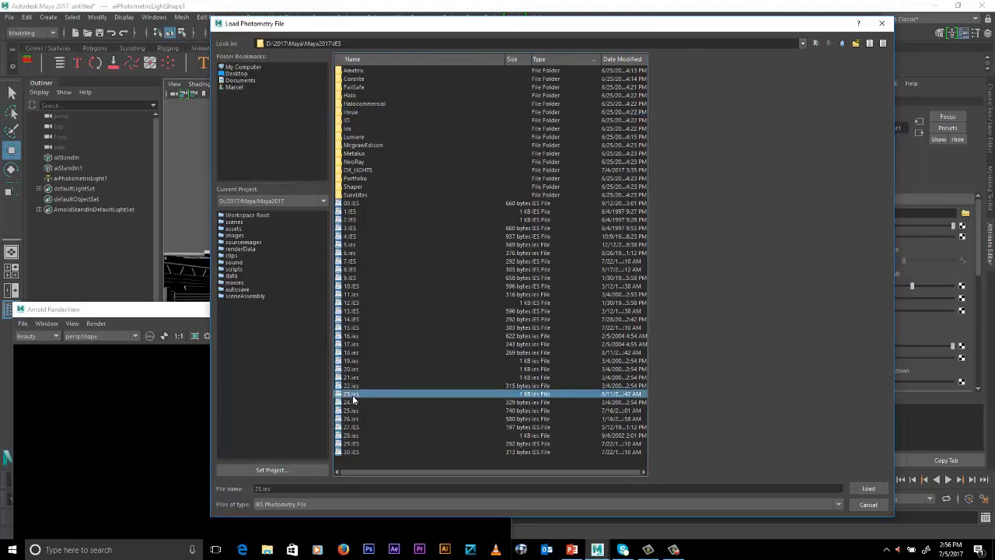
double_click(354, 395)
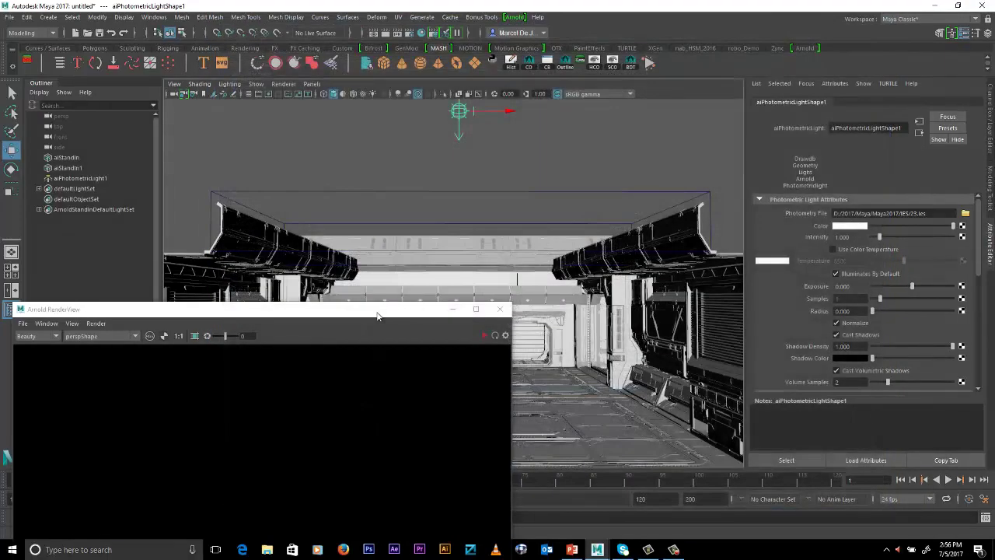
Render the scene live, raise the photometric light's exposure to just under 4 and set its intensity to 10.
left_click_drag(387, 316, 450, 144)
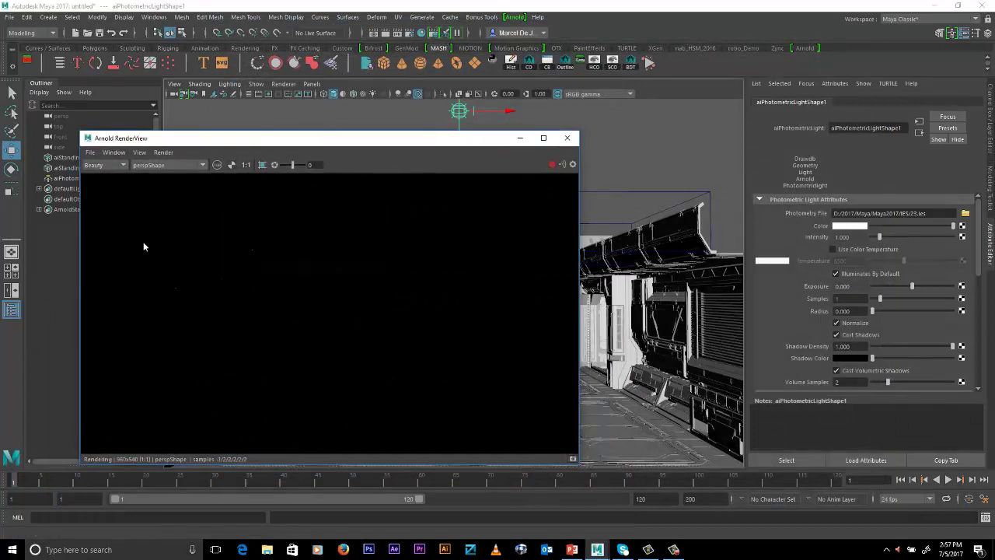
left_click_drag(396, 144, 396, 148)
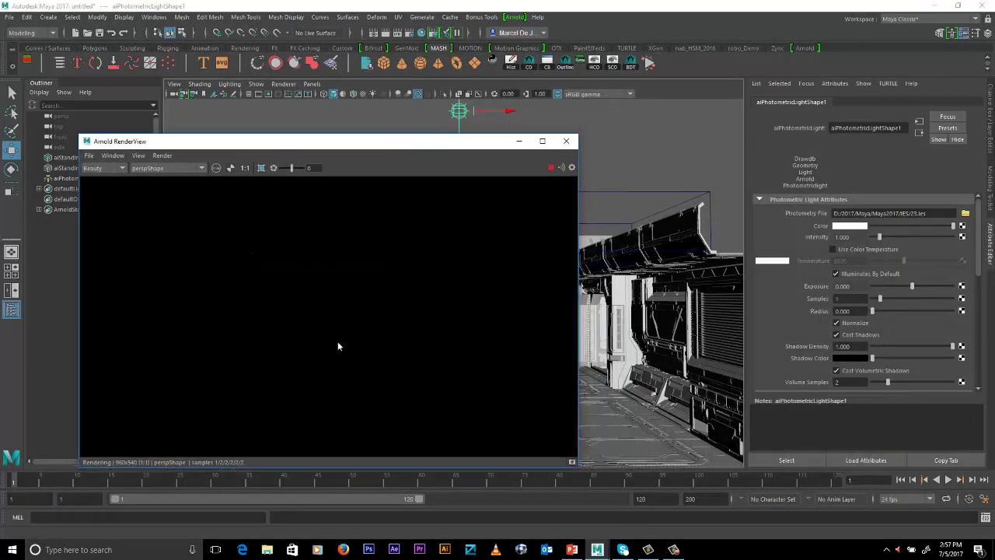
left_click(941, 285)
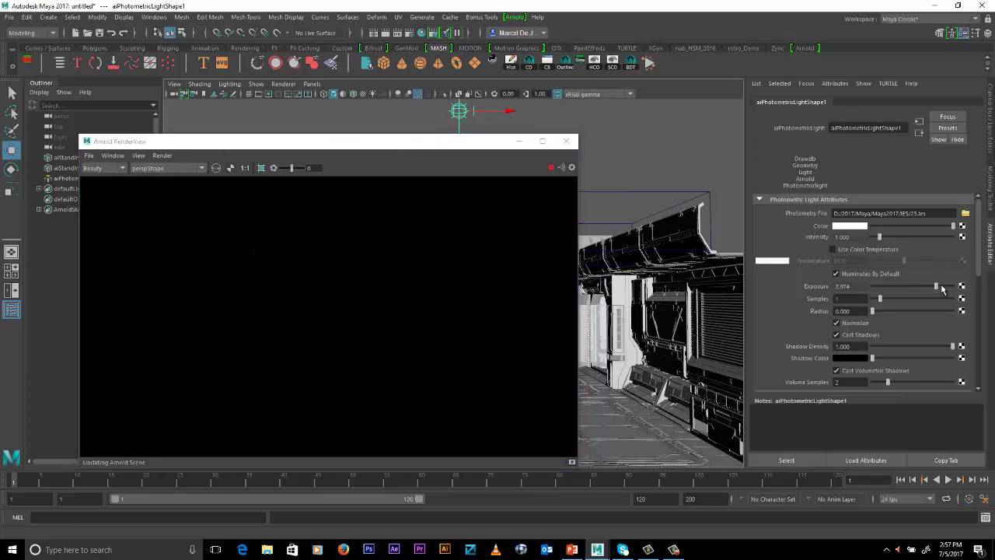
left_click(947, 237)
double_click(847, 238)
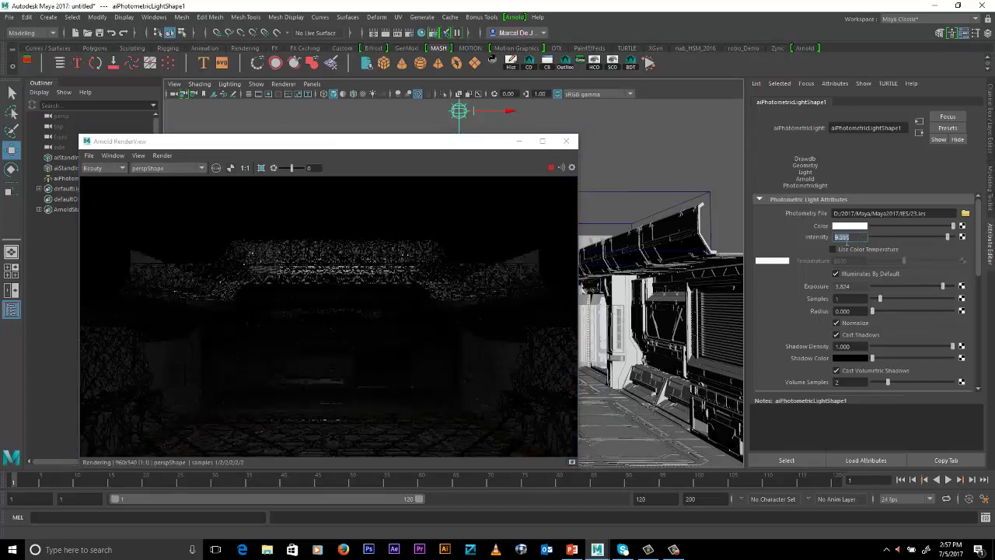
type("10")
key("Return")
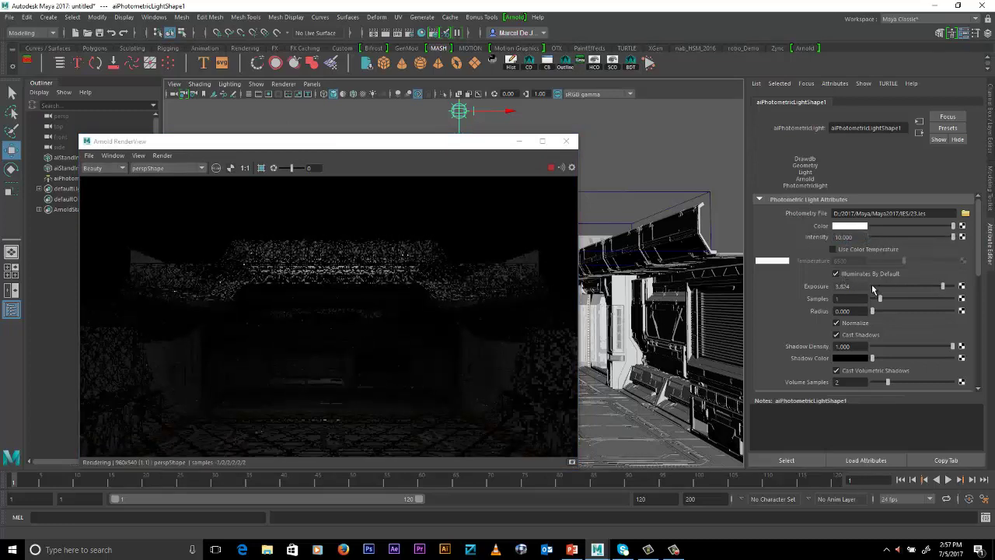
Set the photometric light's exposure to 8 and check the live render from inside the hangar.
left_click_drag(853, 286, 828, 288)
type("8")
key("Return")
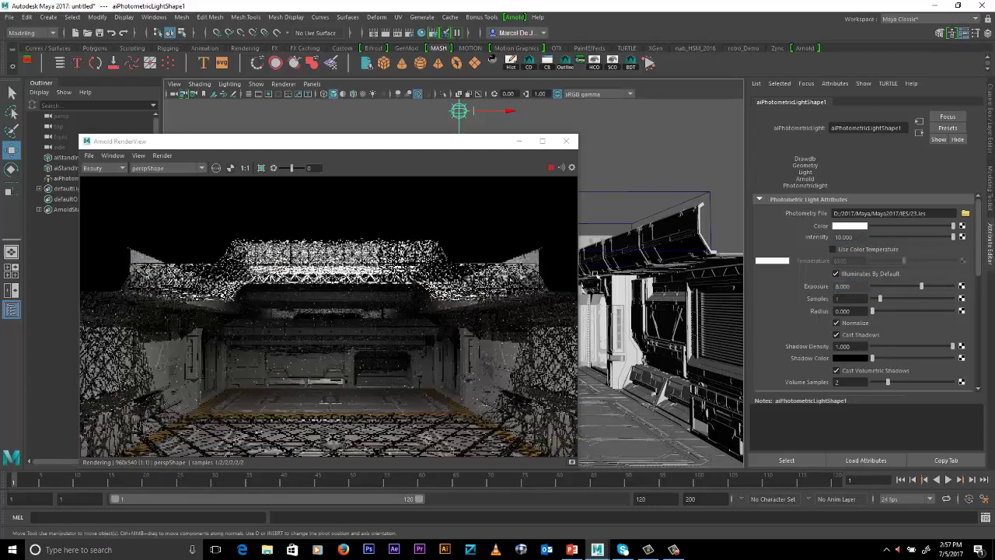
middle_click_drag(650, 275, 660, 256, "alt")
right_click_drag(655, 259, 676, 271, "alt")
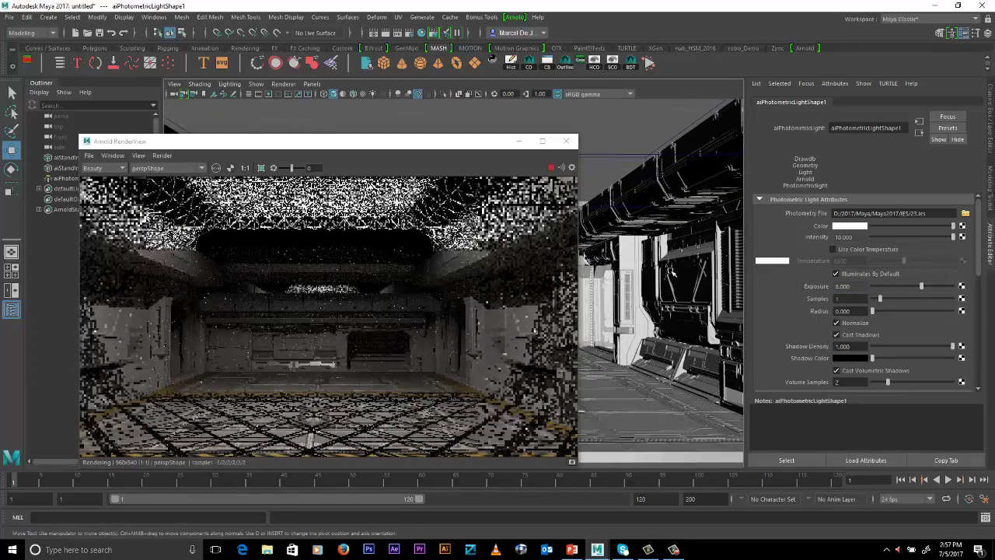
middle_click_drag(664, 253, 664, 255, "alt")
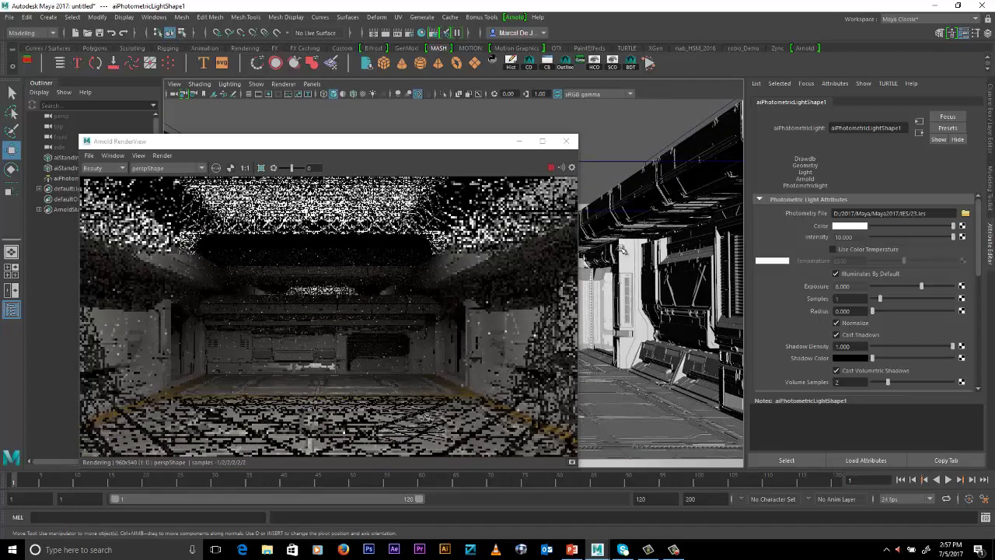
left_click_drag(399, 146, 479, 151)
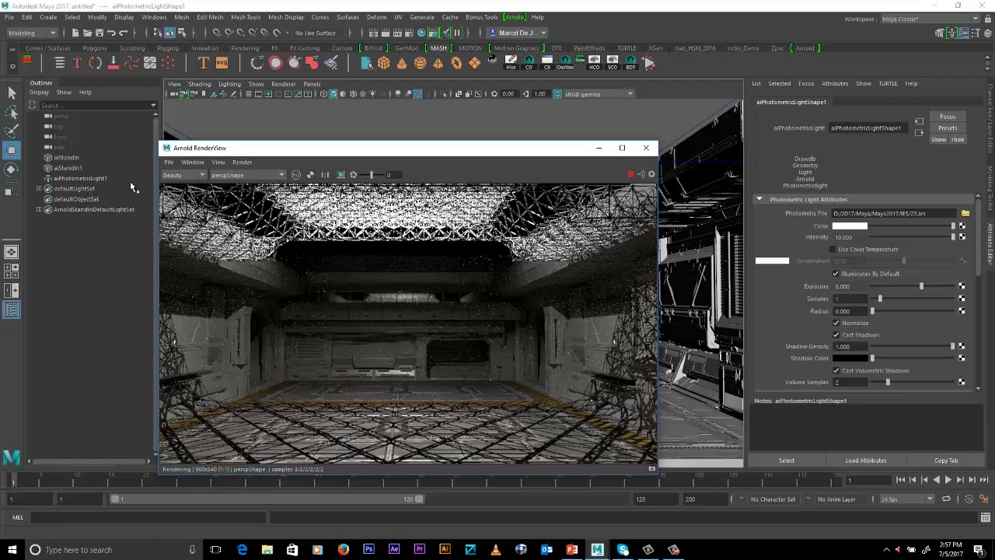
Lighten the photometric light's shadow color to dark grey and set its radius to 0.3.
left_click(882, 357)
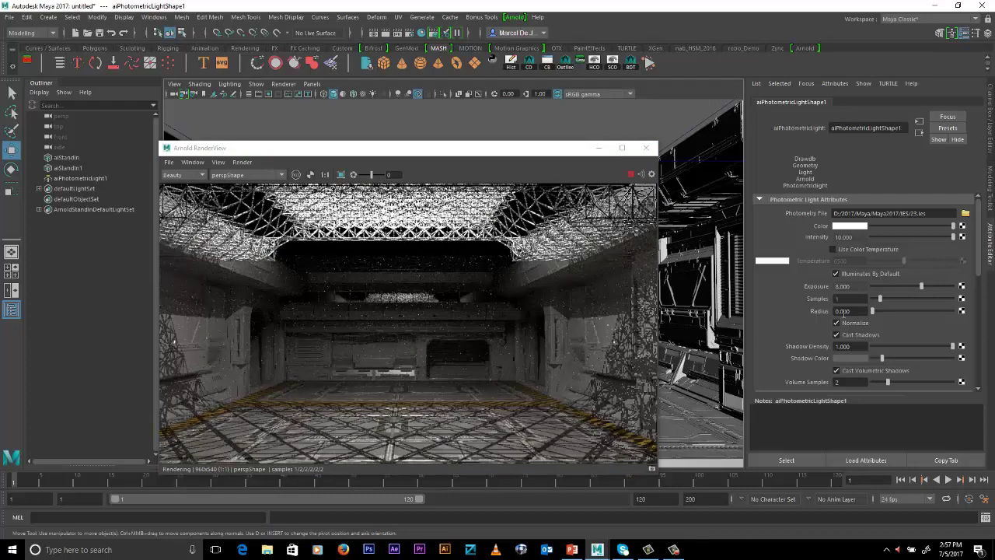
left_click(854, 311)
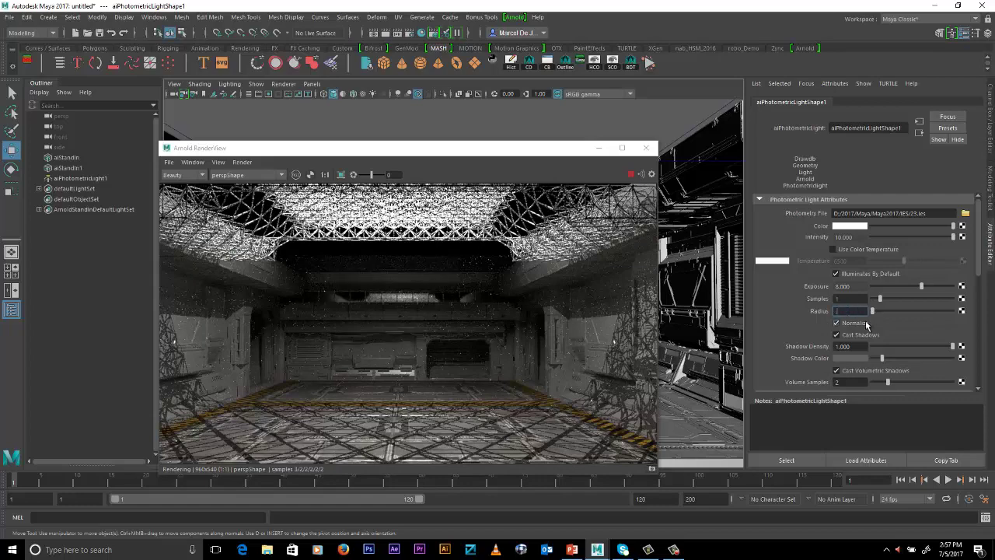
type(".3")
key("Return")
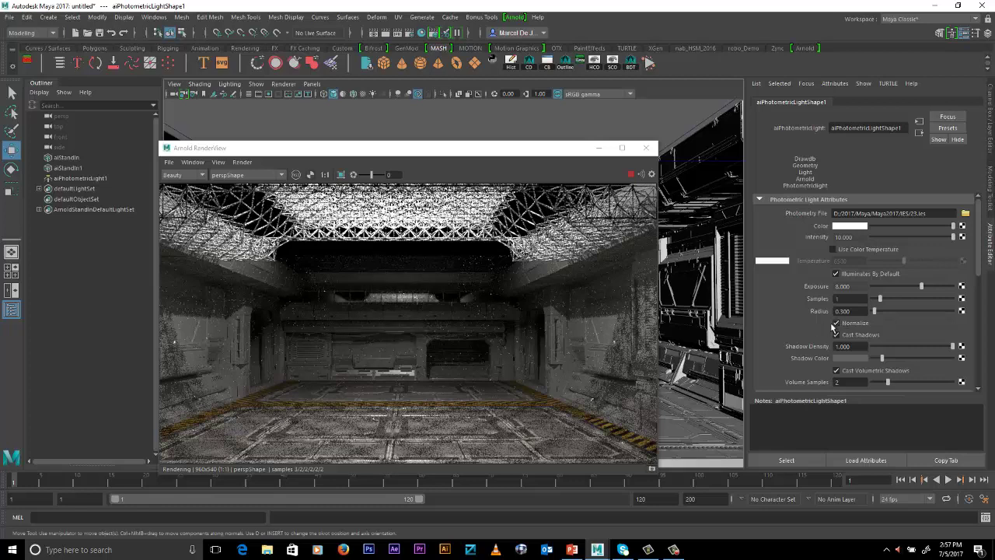
left_click(847, 299)
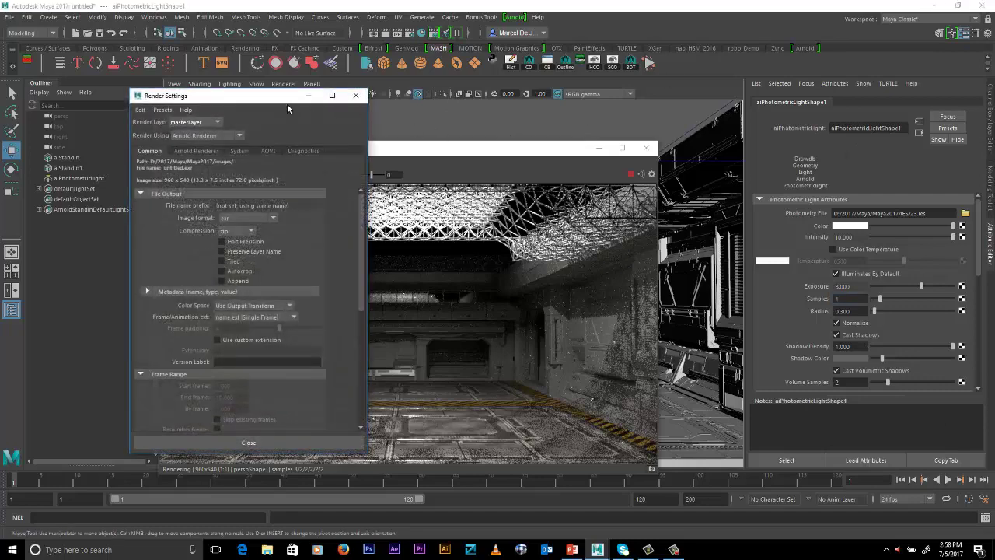
Lower the Arnold sampling to Camera (AA) 2 and to 1 for diffuse, specular, transmission, SSS and volume indirect.
left_click_drag(264, 97, 544, 116)
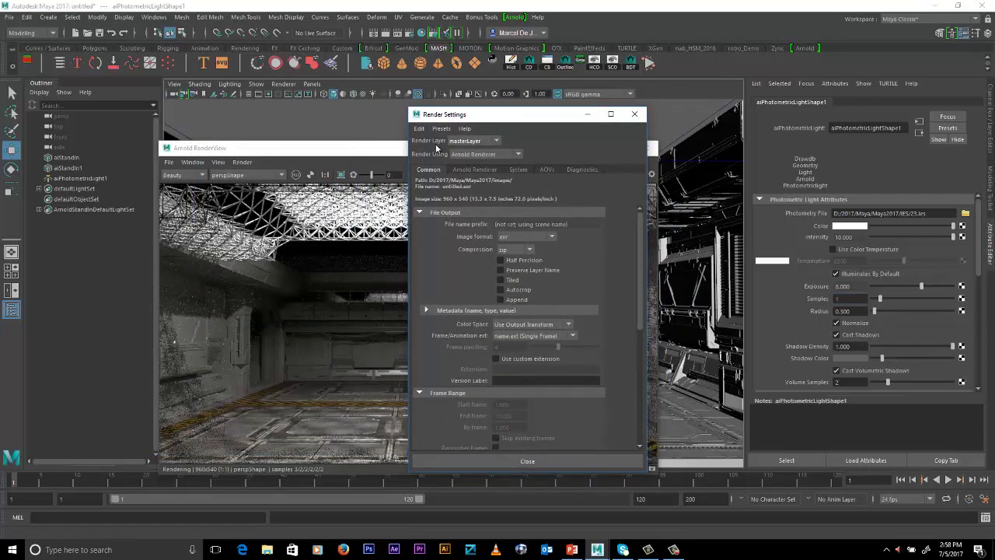
left_click(474, 170)
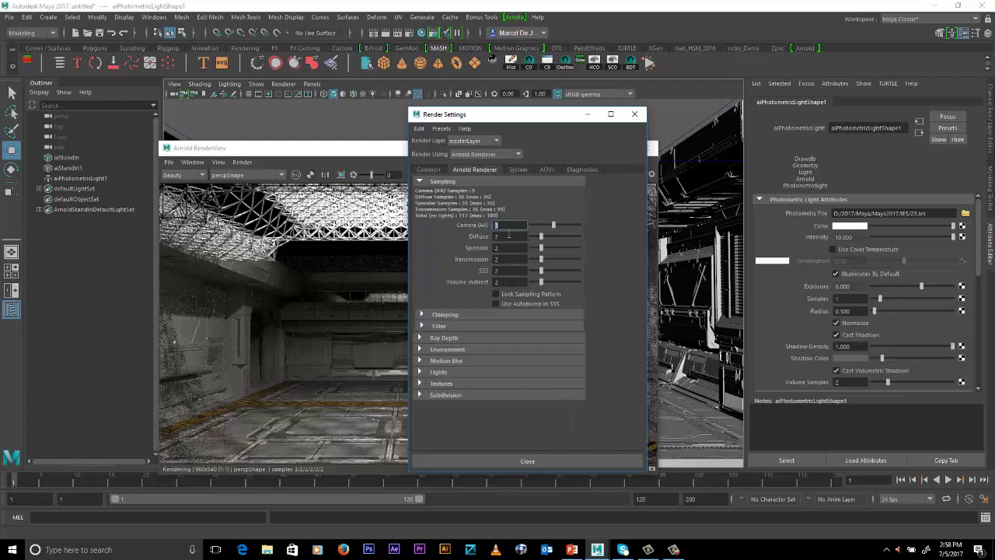
type("2")
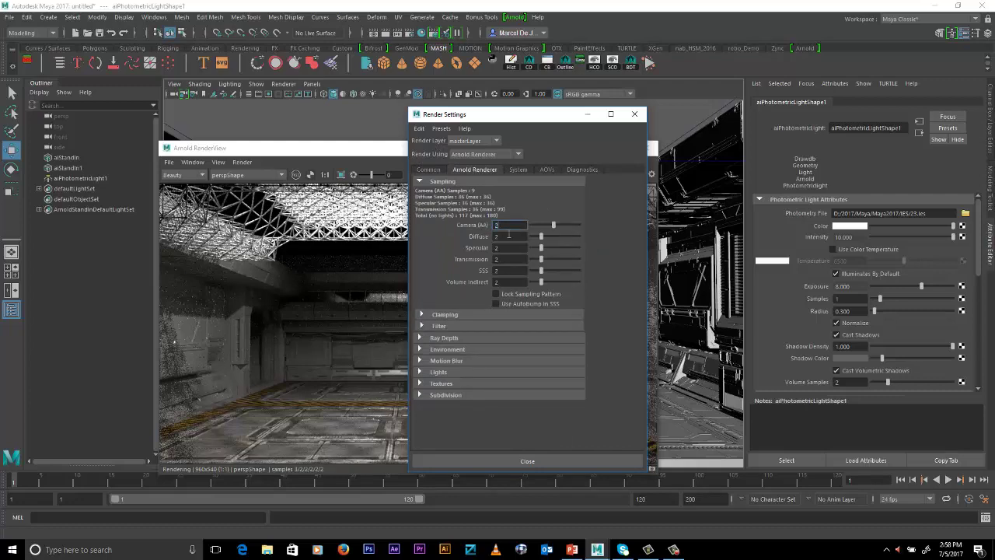
key("Tab")
type("1")
key("Tab")
type("1")
key("Tab")
type("1")
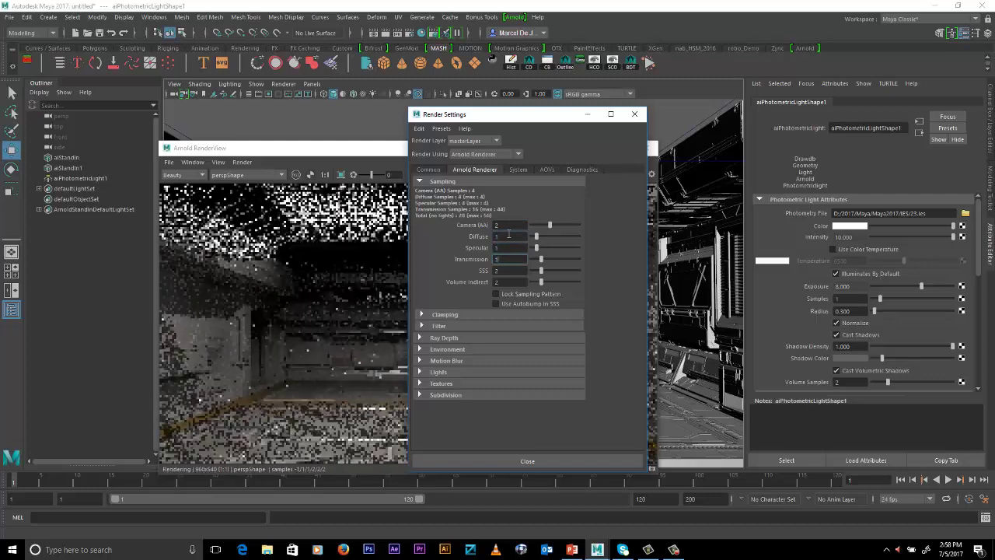
key("Tab")
type("1")
key("Tab")
type("1")
key("Tab")
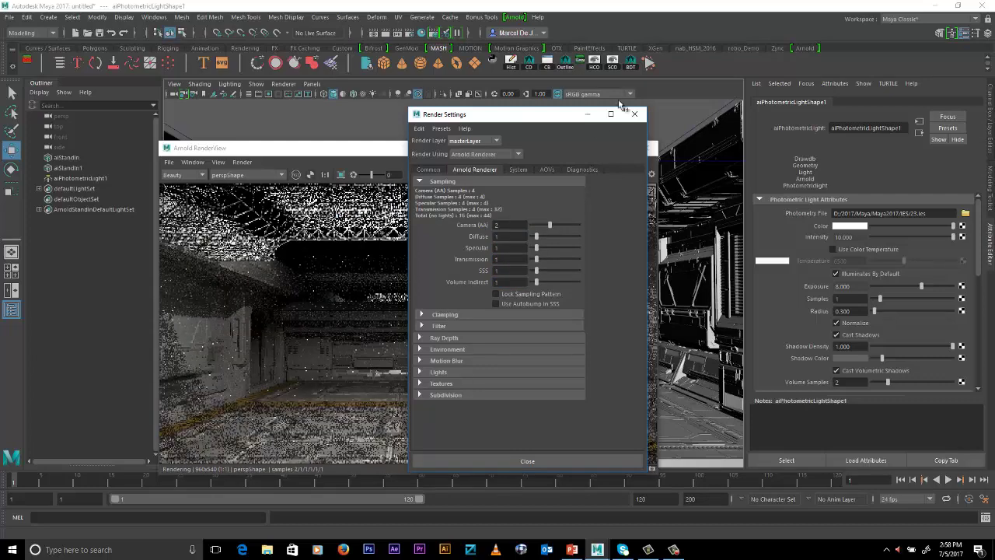
left_click(634, 114)
left_click_drag(484, 150, 463, 136)
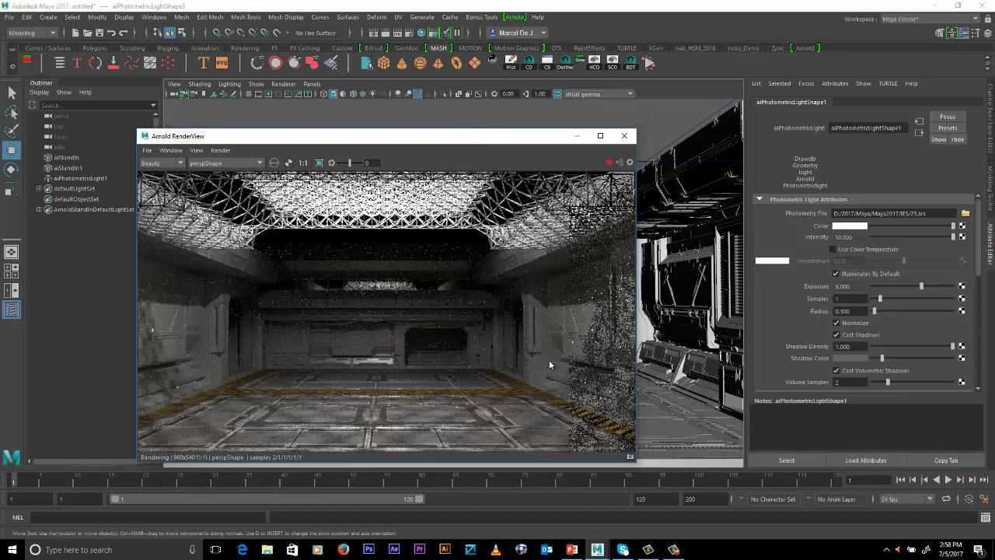
Make the photometric light's shadow color a slightly lighter grey and reset its radius to 0.
left_click(884, 358)
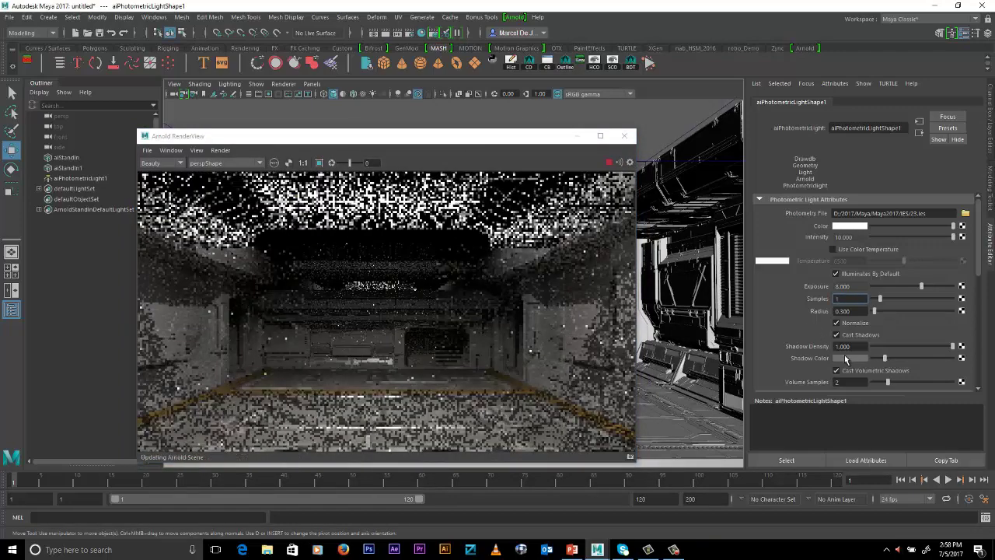
left_click_drag(874, 311, 866, 311)
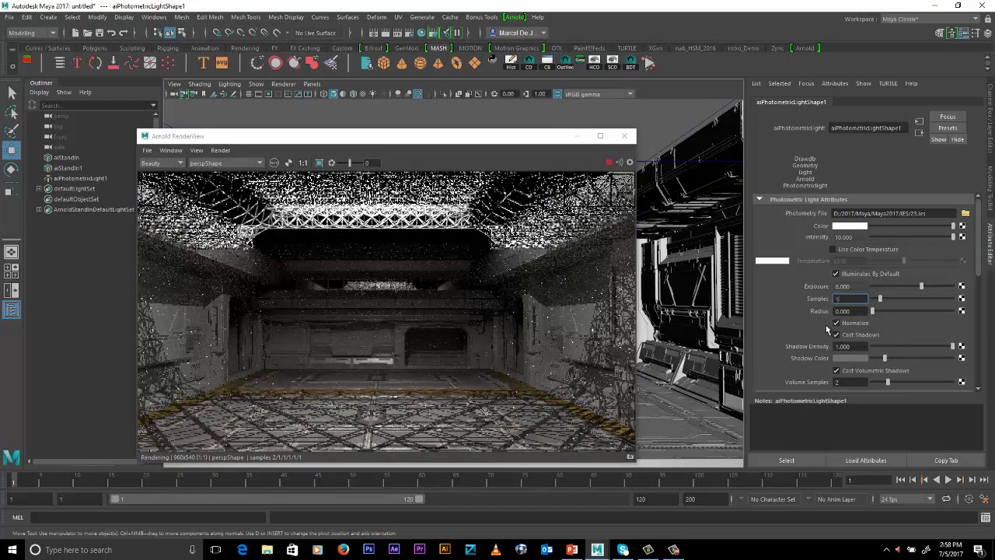
left_click_drag(482, 136, 471, 138)
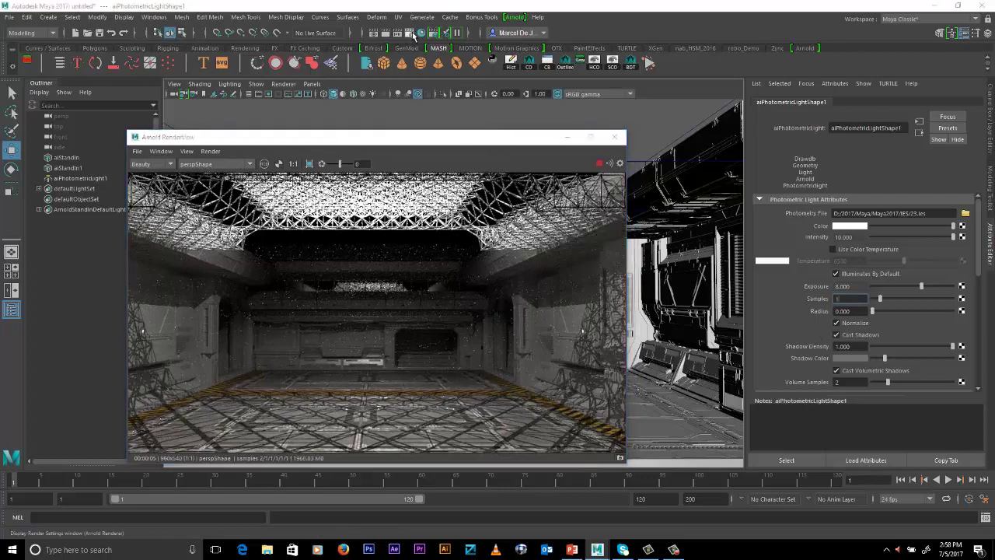
Add an aiAtmosphereVolume as the atmosphere in the Arnold environment settings and give it a density of 0.01.
left_click(445, 33)
left_click_drag(508, 117, 550, 108)
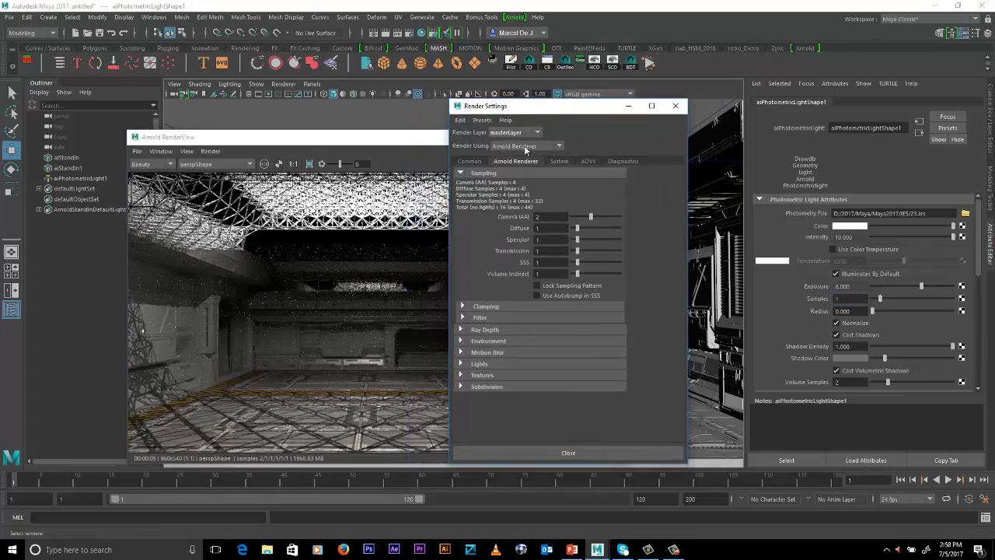
left_click(497, 342)
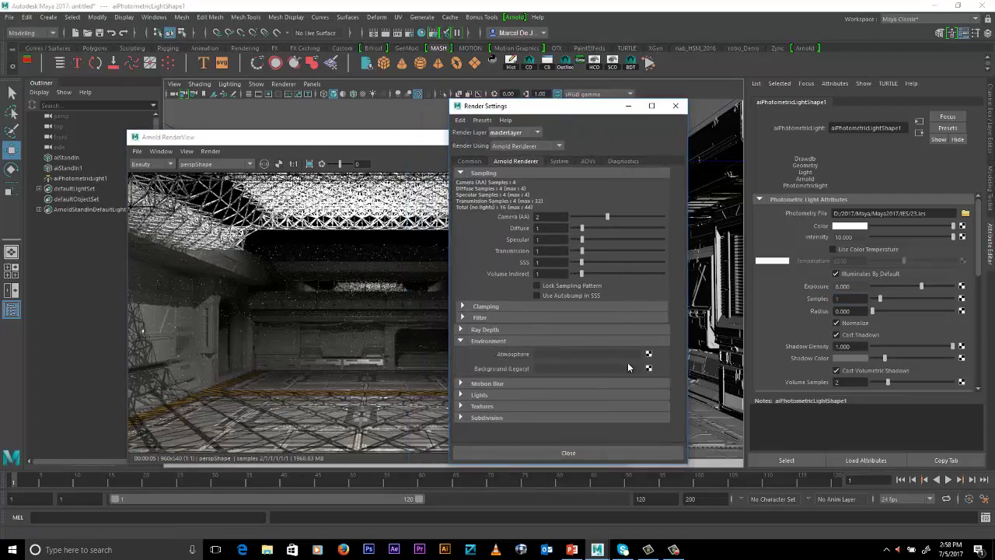
left_click(649, 355)
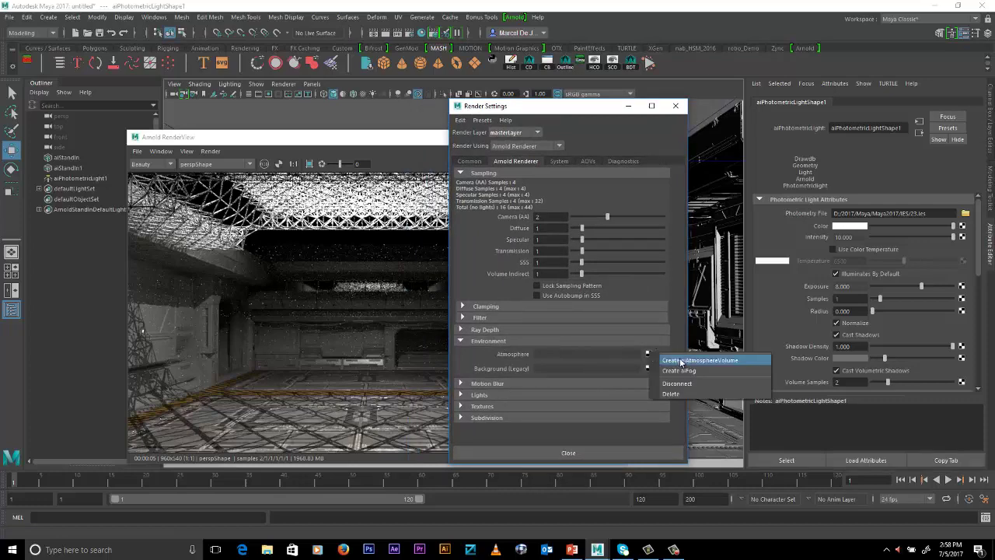
left_click(681, 361)
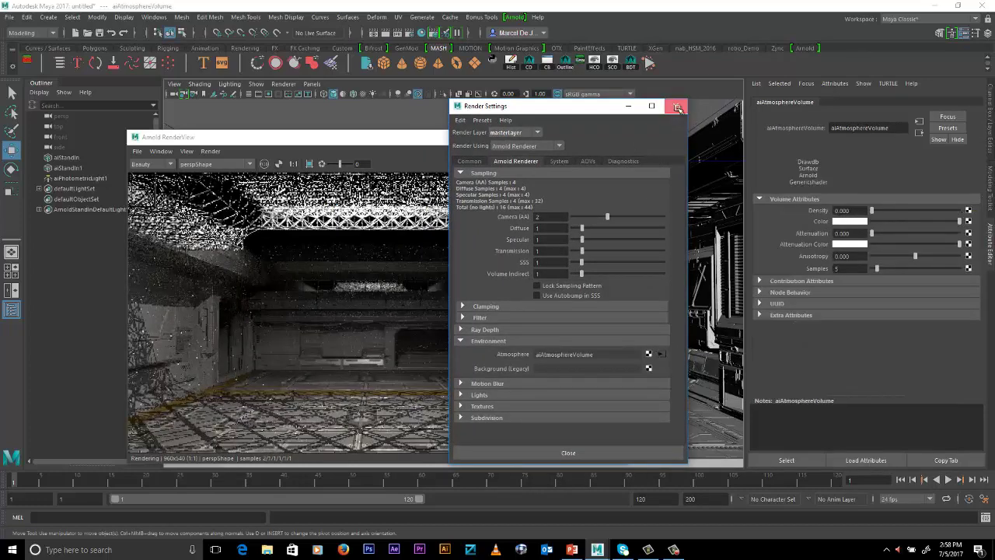
left_click(677, 107)
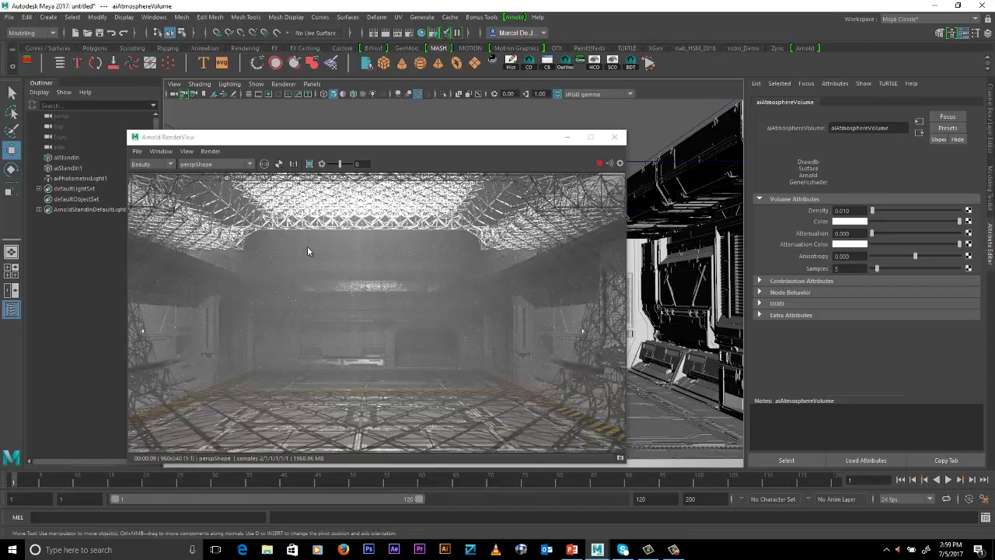
Give the atmosphere volume a pale blue color, an attenuation of 1 and a density of 0.02.
left_click(846, 223)
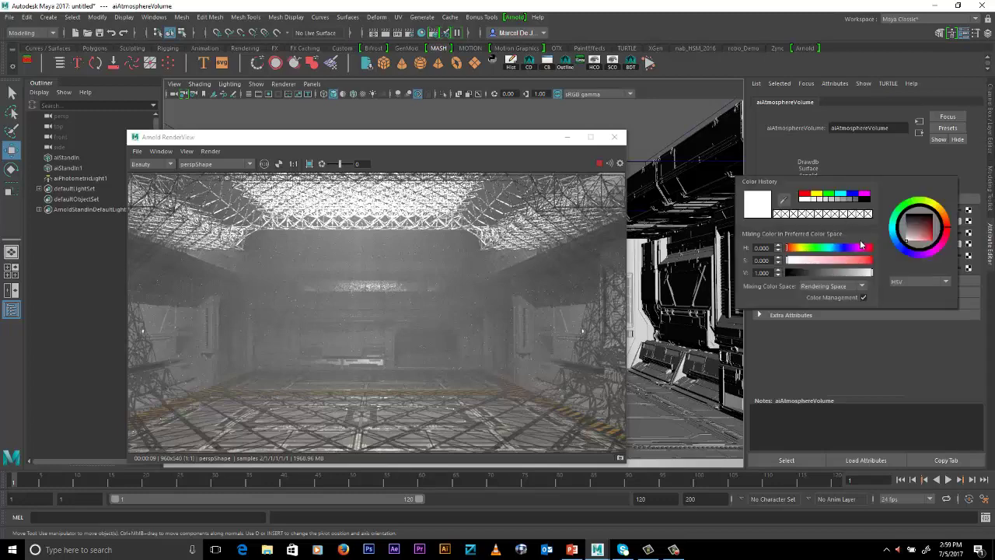
left_click(820, 262)
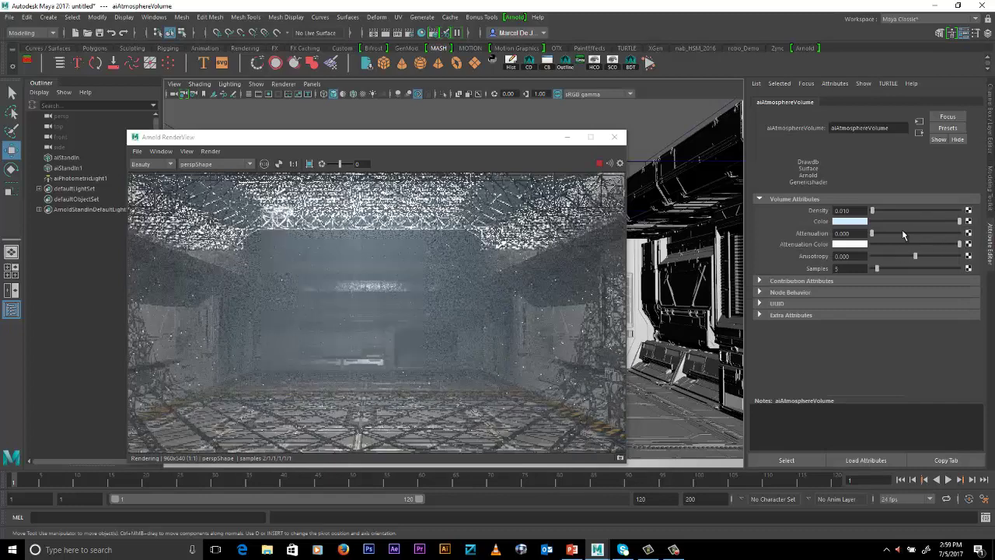
left_click_drag(871, 233, 956, 236)
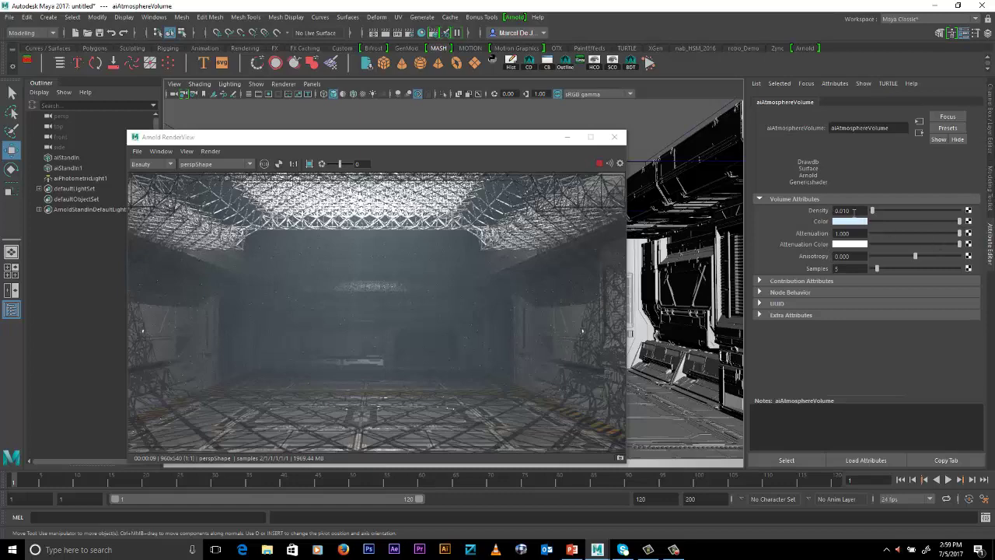
left_click_drag(858, 211, 829, 217)
type(".02")
key("Return")
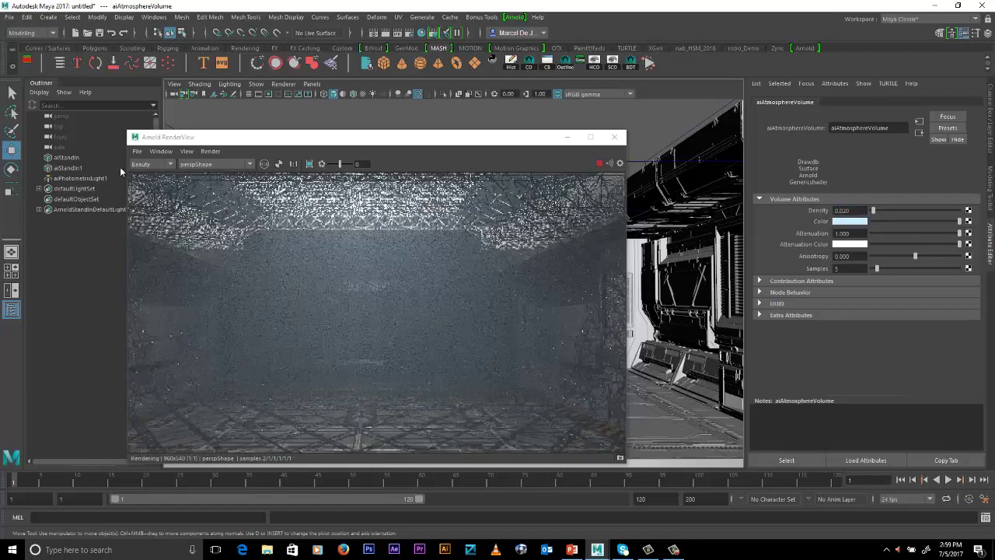
Select the photometric light and set its radius to 0.2 to soften the truss shadows.
left_click(72, 179)
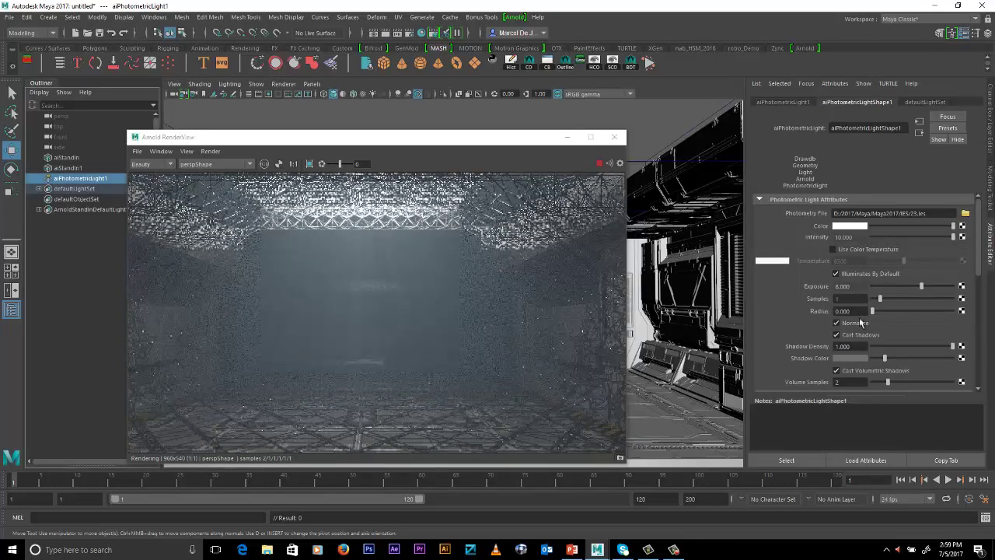
double_click(842, 311)
type(".2")
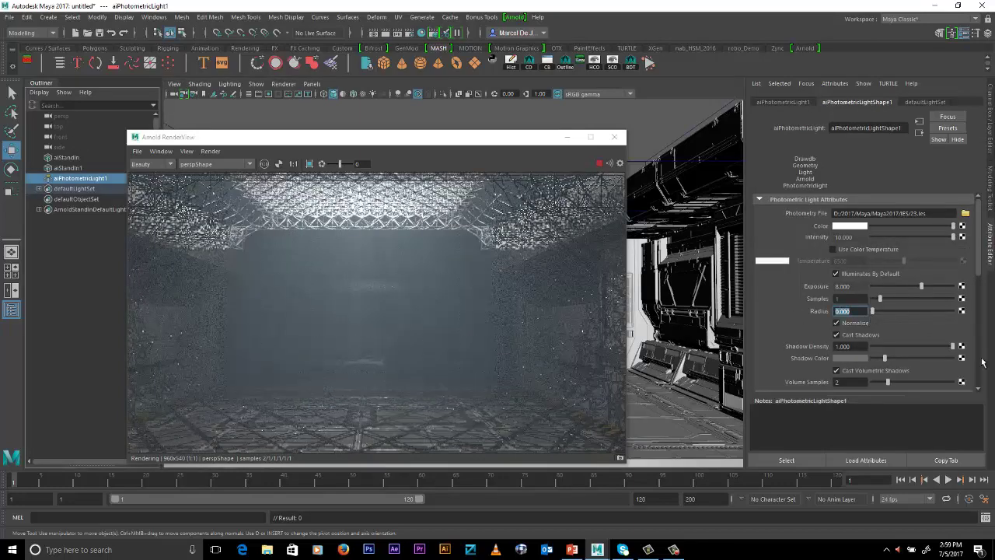
key("Return")
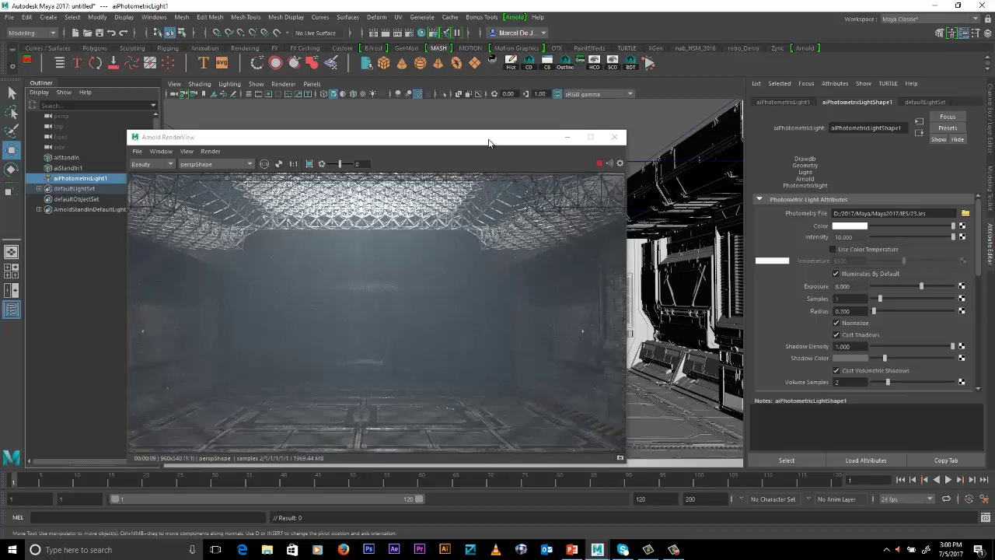
Render the hangar with Arnold from a raised, angled view that takes in the photometric light above the roof truss.
left_click_drag(488, 142, 402, 381)
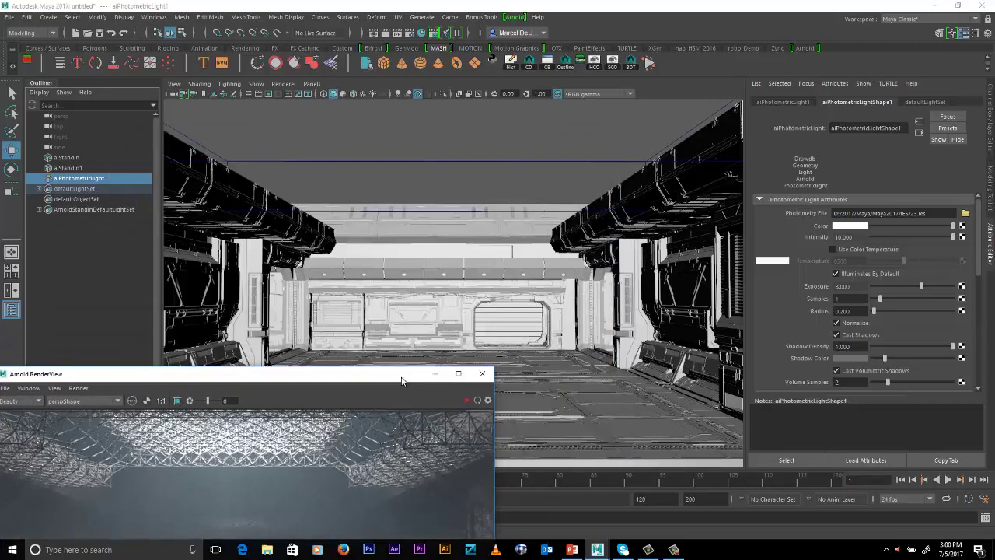
left_click_drag(454, 289, 599, 315, "alt")
right_click_drag(599, 316, 675, 335, "alt")
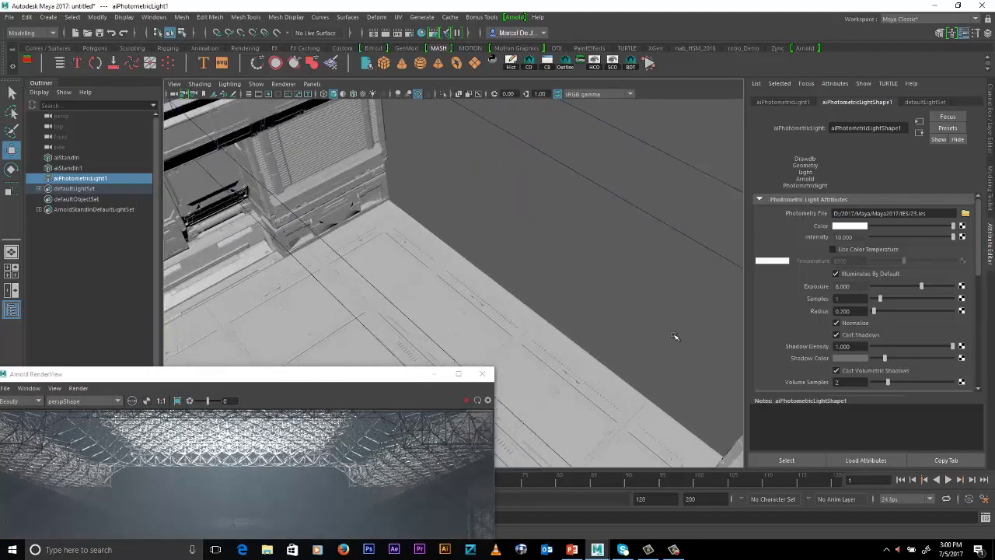
left_click_drag(675, 336, 566, 289, "alt")
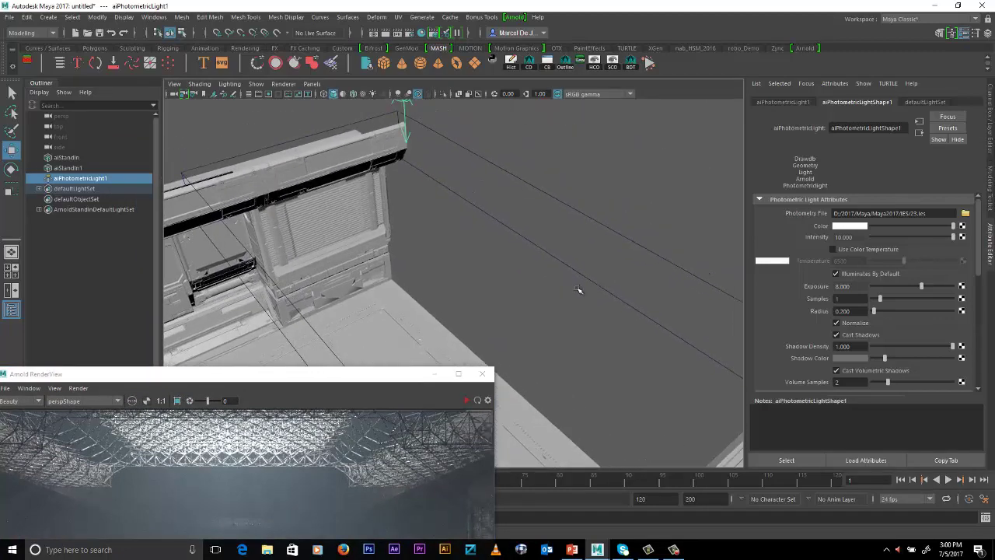
left_click_drag(576, 324, 571, 311, "alt")
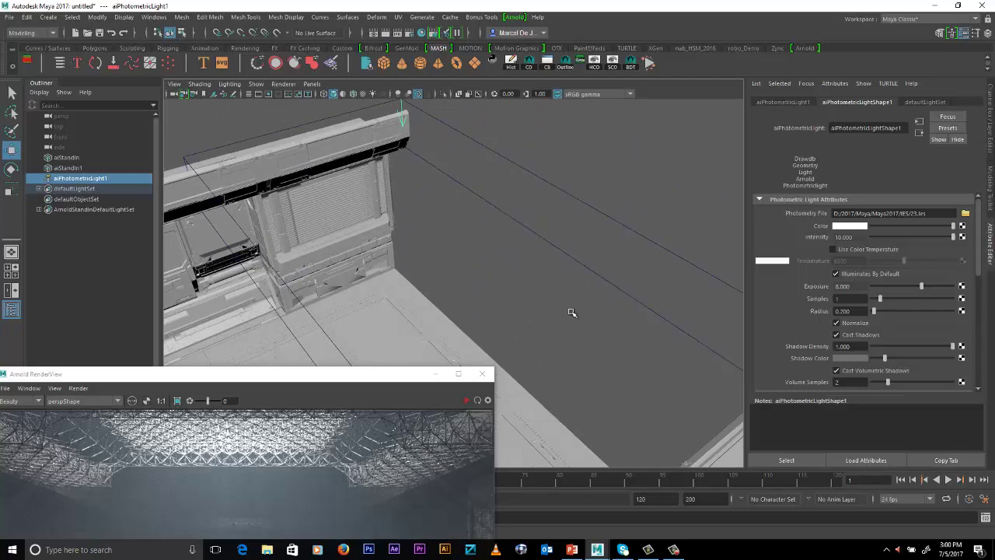
left_click_drag(257, 374, 305, 142)
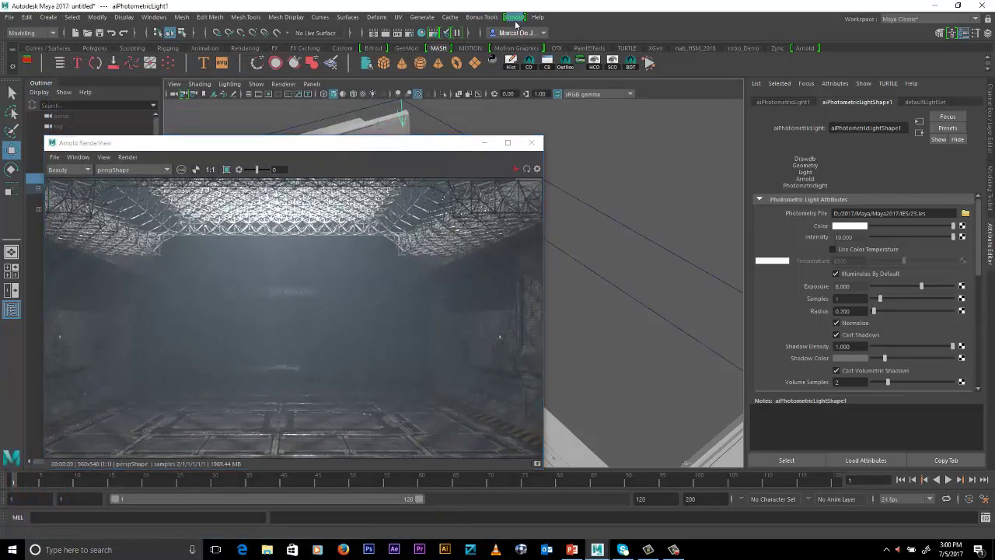
left_click(514, 17)
left_click(525, 35)
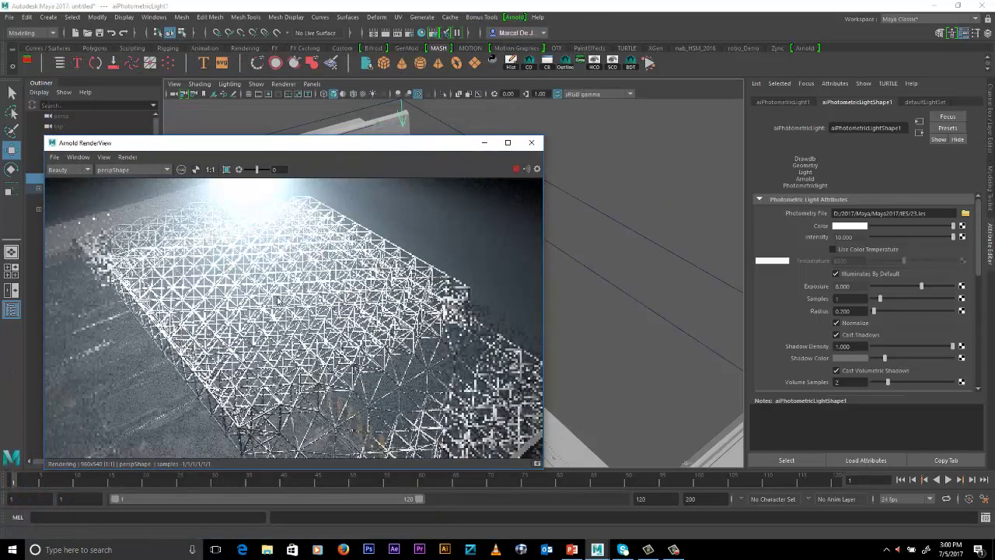
Set the photometric light's exposure to 4 while rendering the roof truss up close.
scroll(277, 301, "up", 2)
left_click(79, 158)
left_click(86, 235)
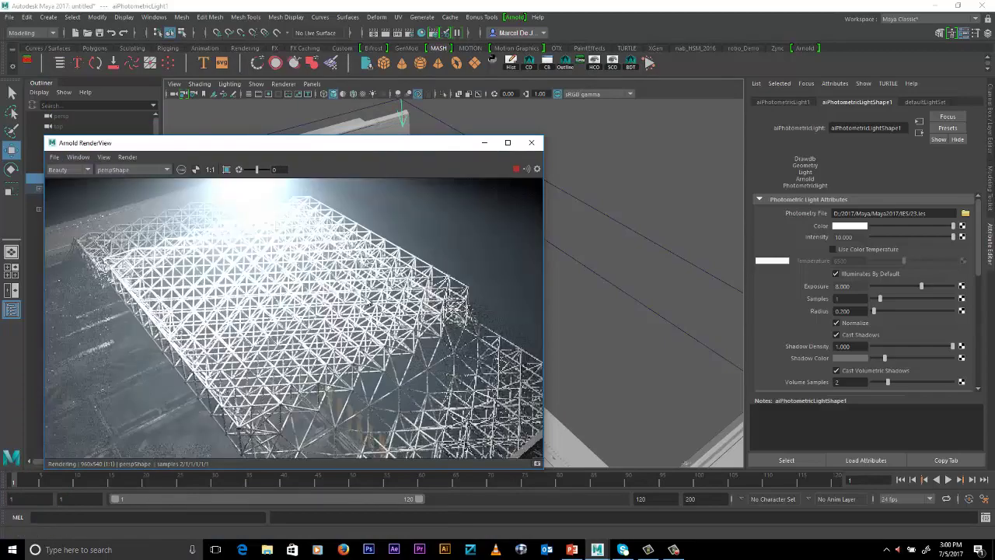
left_click_drag(287, 303, 327, 300)
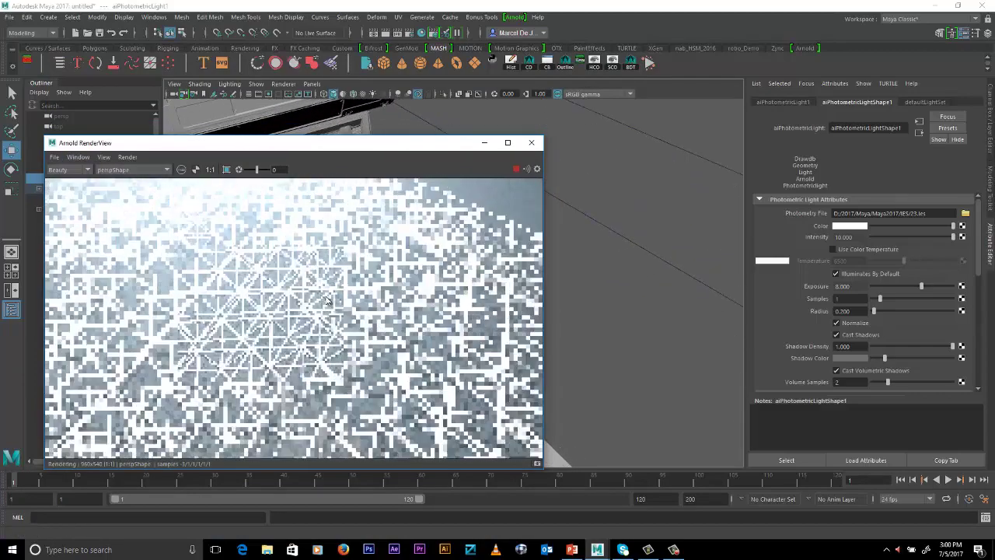
left_click_drag(78, 142, 121, 140)
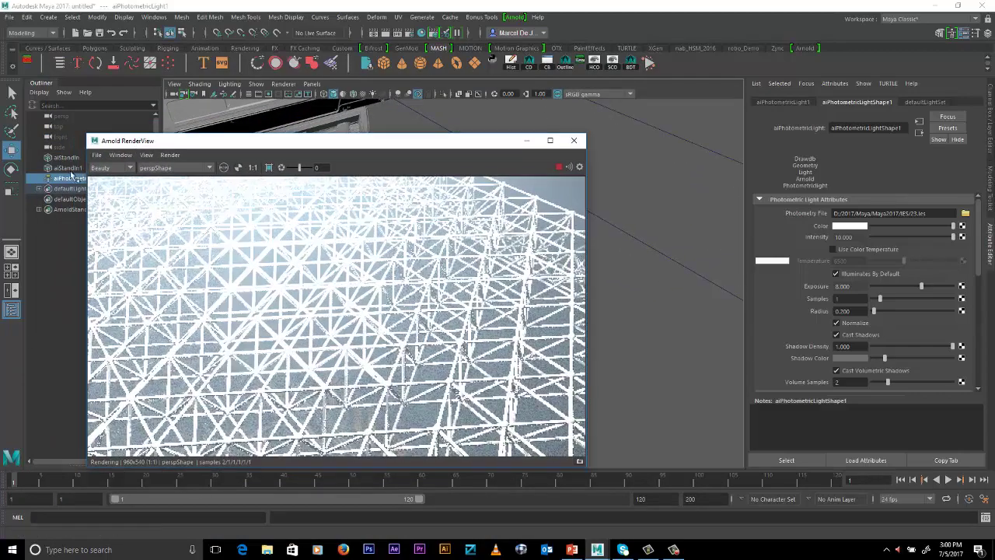
left_click(846, 286)
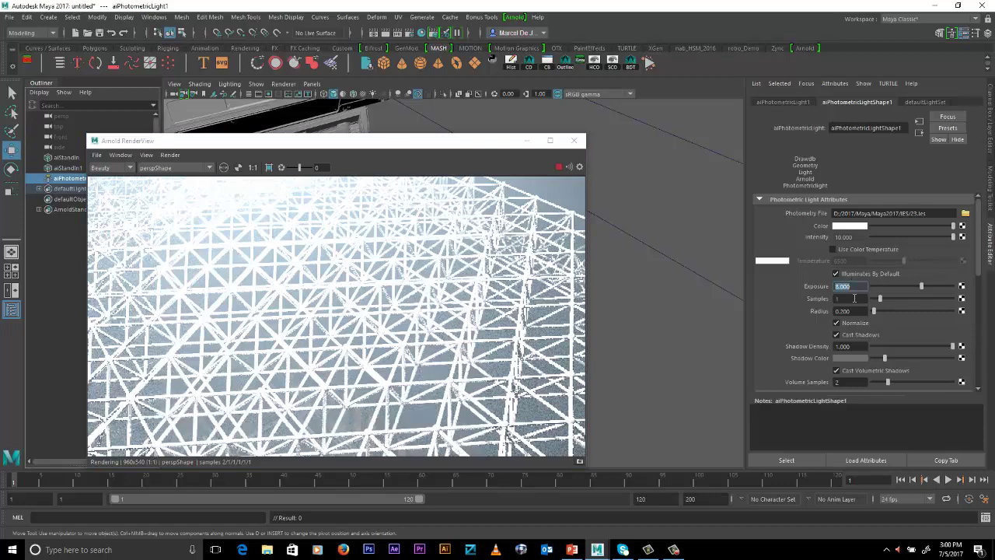
type("4")
key("Return")
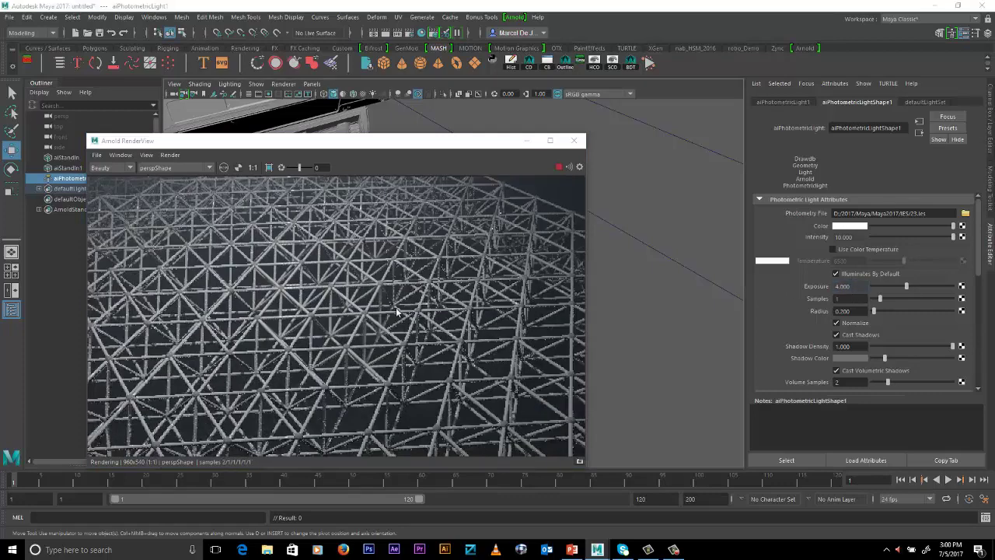
Assign a new aiStandardSurface material to the roof truss stand-in.
right_click_drag(396, 311, 465, 321, "alt")
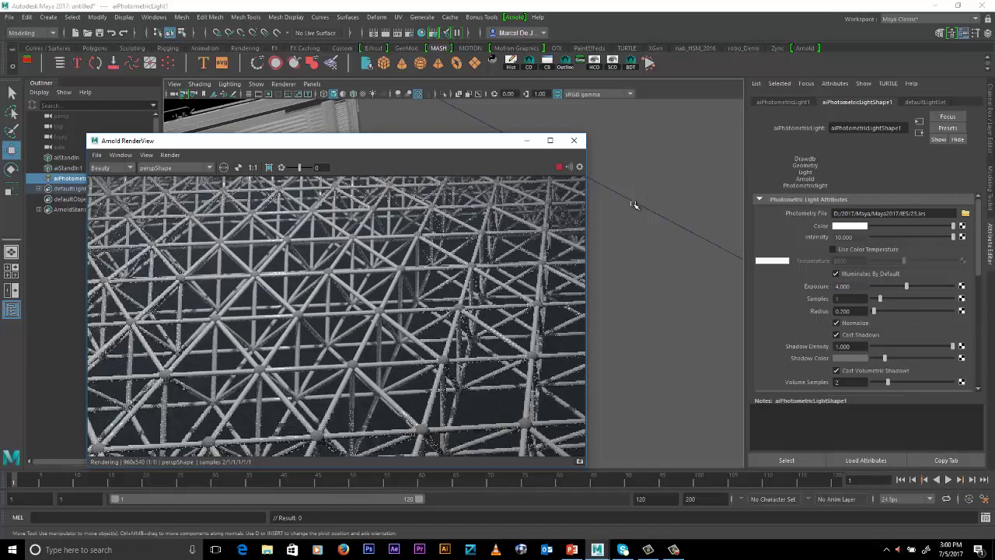
left_click(634, 203)
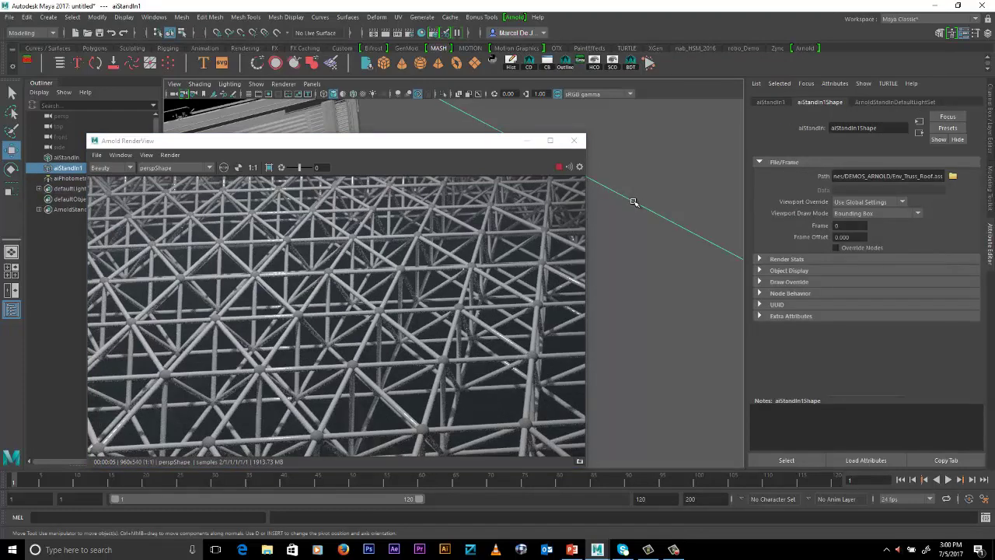
right_click(632, 201)
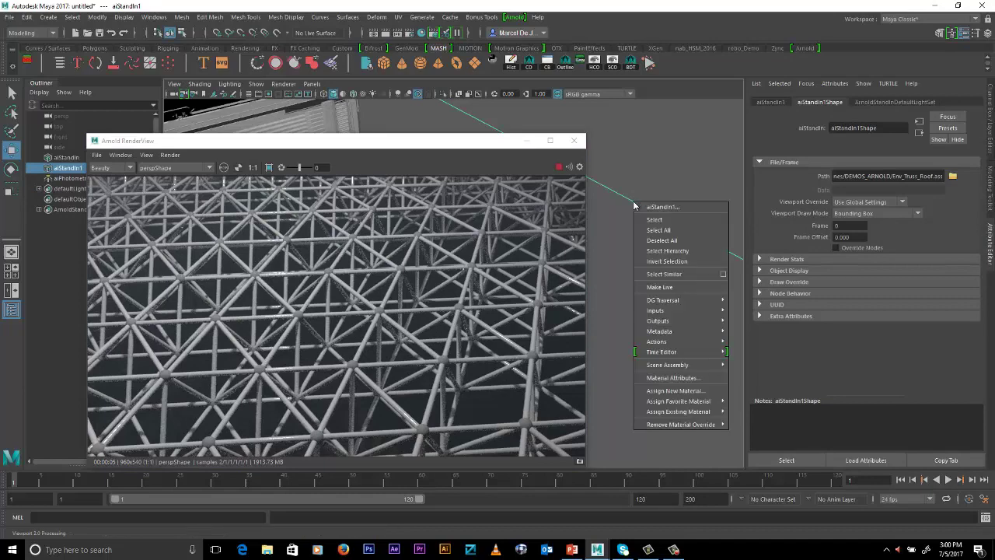
left_click(691, 391)
left_click(361, 272)
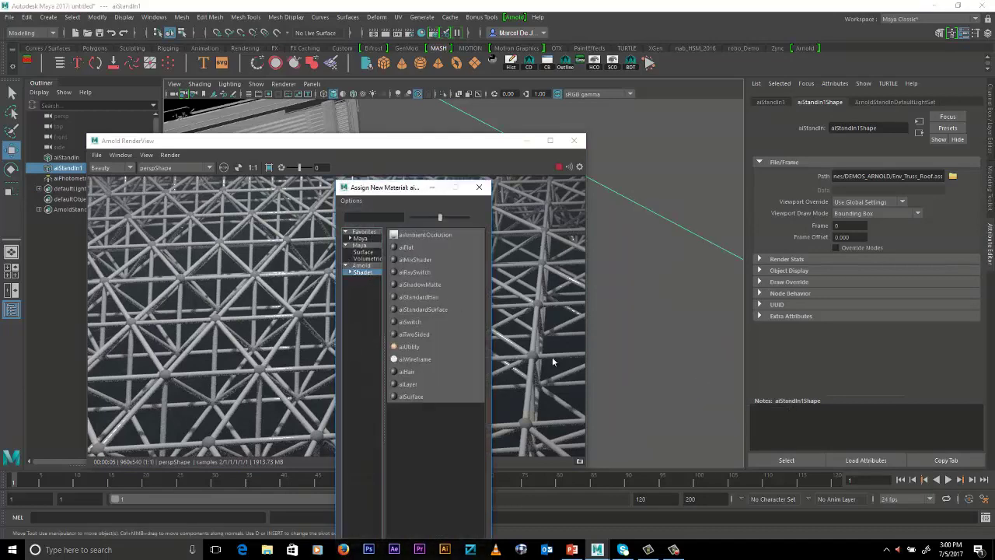
left_click(429, 311)
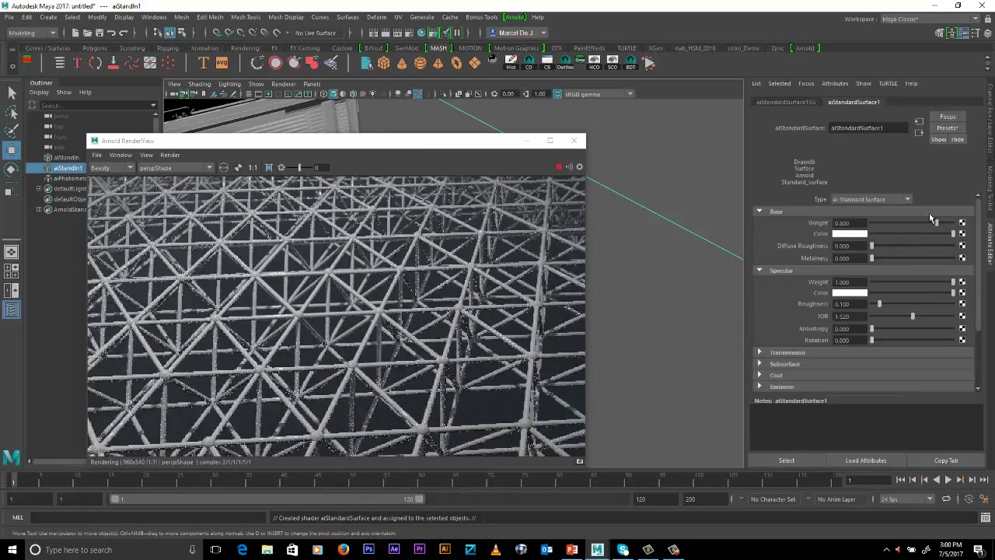
Replace the truss material's settings with the Silver preset.
left_click(947, 128)
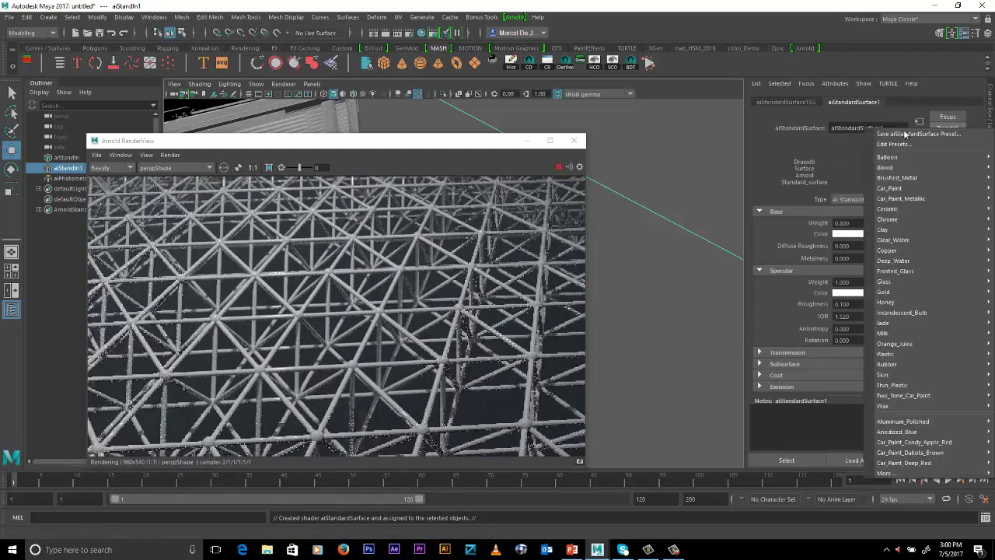
mouse_move(883, 406)
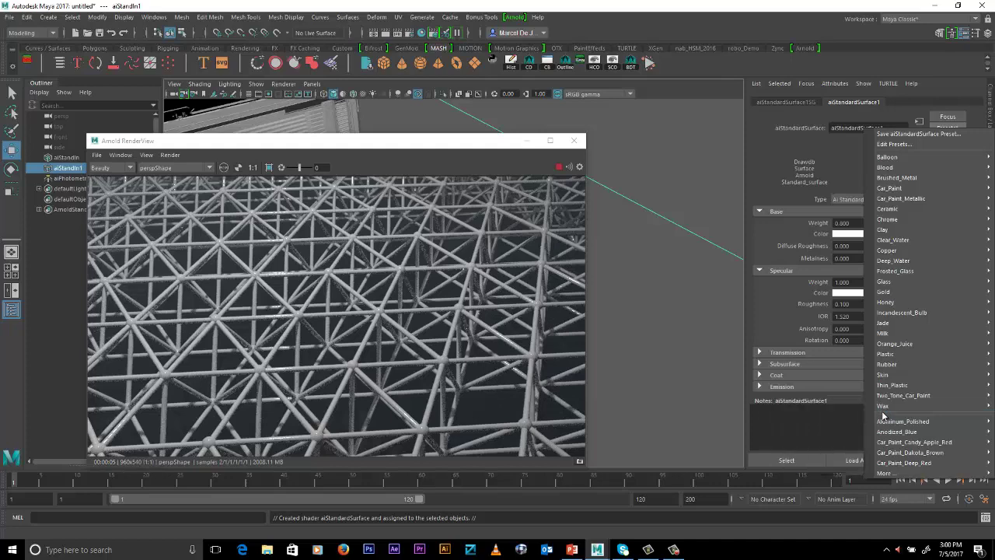
mouse_move(885, 472)
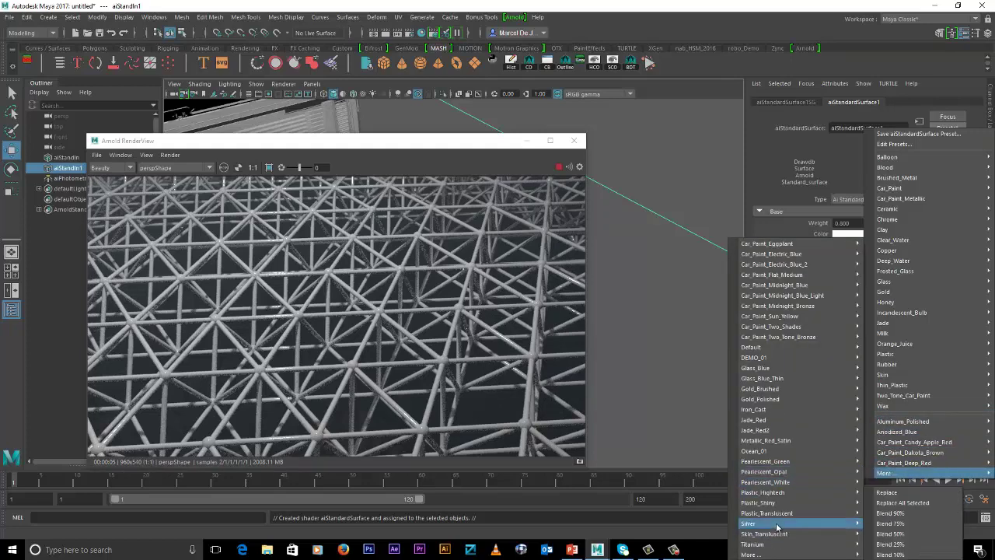
left_click(889, 498)
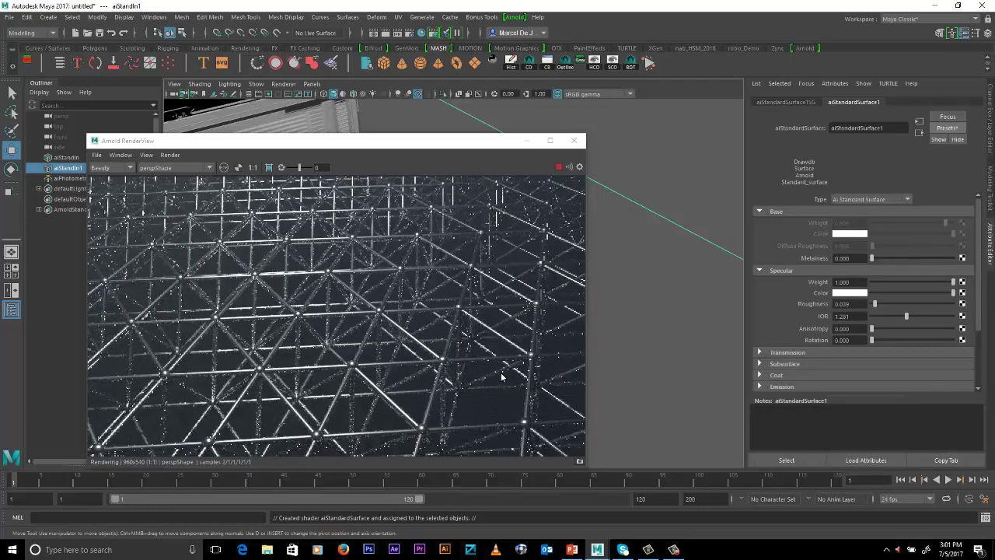
left_click(348, 143)
left_click_drag(349, 143, 345, 142)
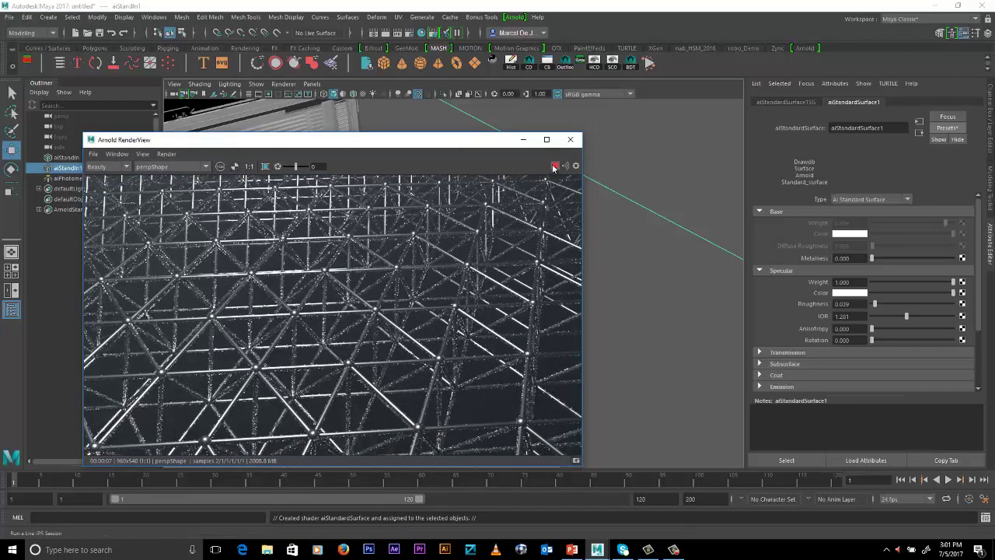
Duplicate the photometric light and roof truss stand-in together twice, placing the copies side by side along the hangar.
left_click_drag(472, 140, 370, 325)
left_click_drag(648, 242, 612, 262, "alt")
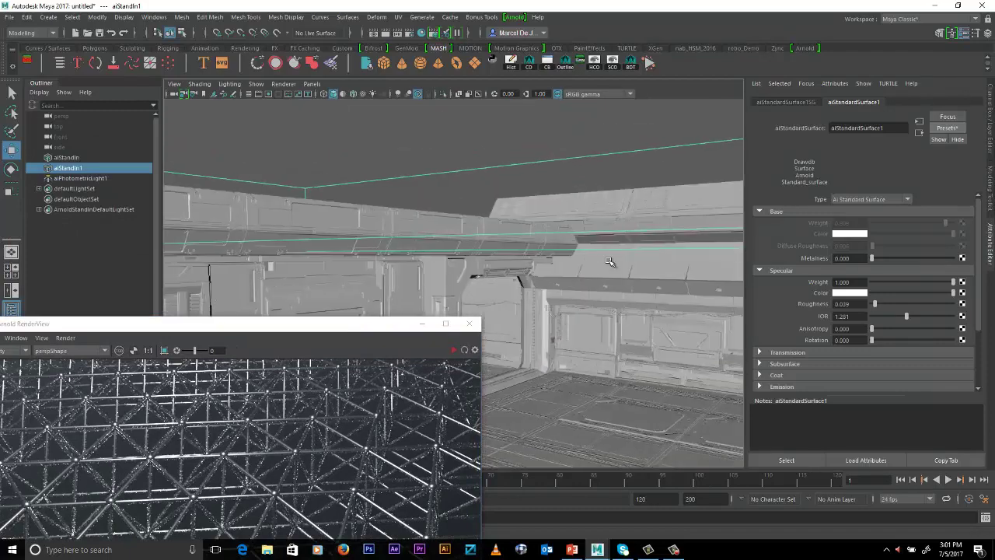
right_click_drag(612, 262, 502, 224, "alt")
left_click_drag(502, 224, 660, 268, "alt")
right_click_drag(661, 268, 598, 225, "alt")
left_click_drag(599, 226, 535, 227, "alt")
left_click_drag(499, 171, 537, 186)
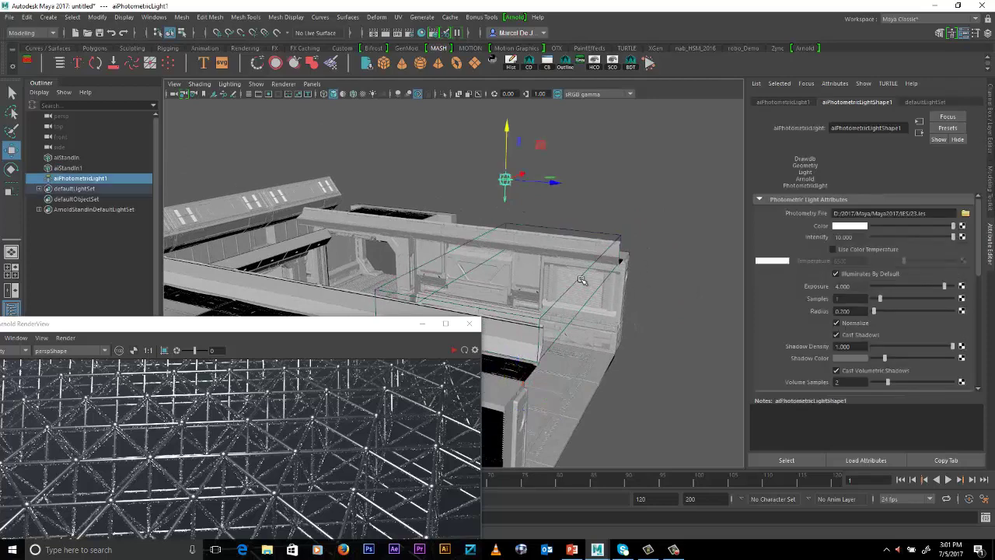
left_click(599, 261, "shift")
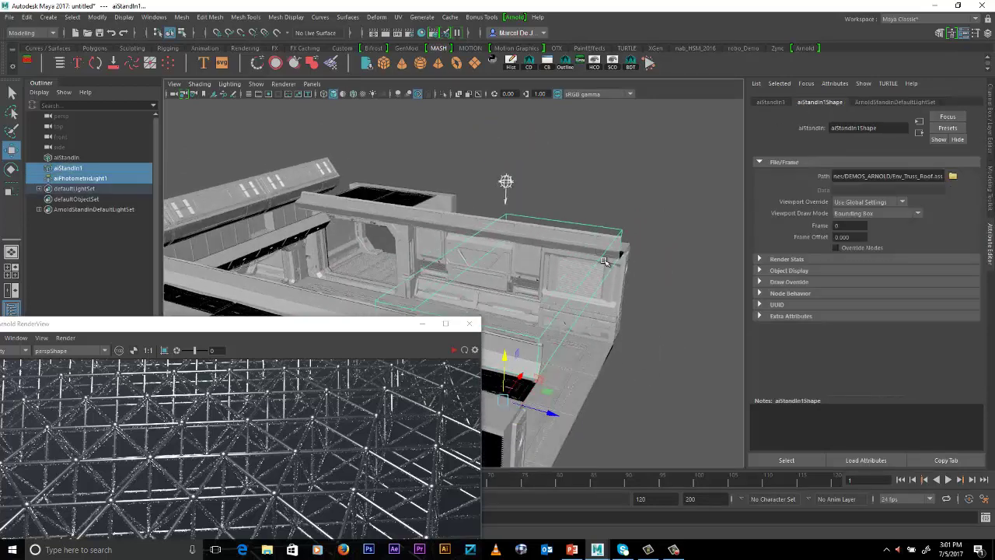
key("ctrl+d")
middle_click_drag(476, 233, 457, 216)
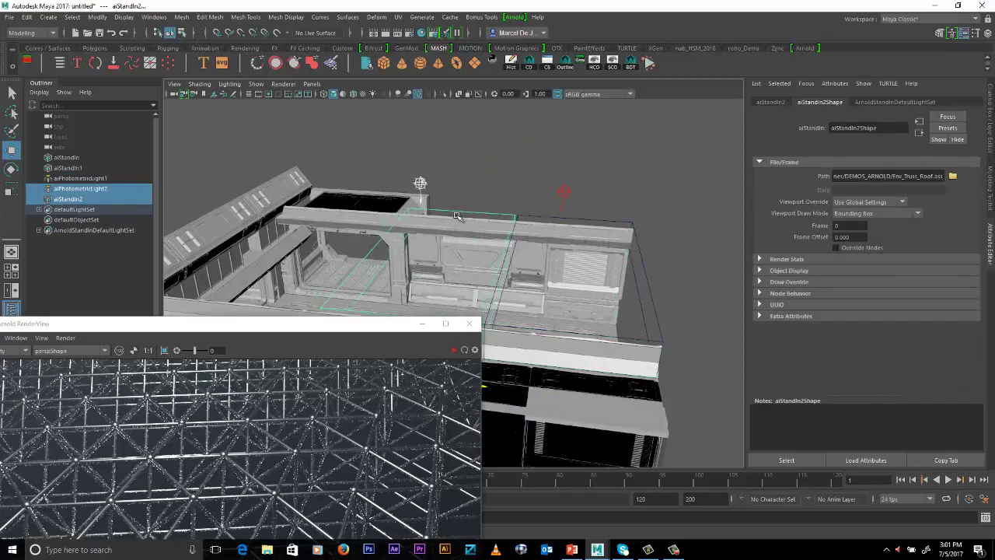
key("shift+d")
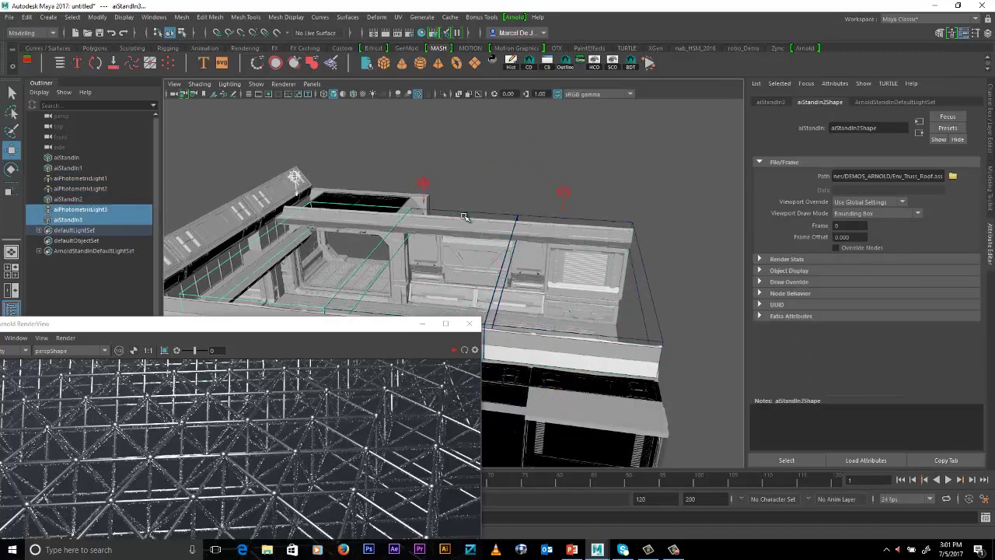
Select the three photometric lights and render the hangar interior from a low view down its length.
left_click_drag(662, 235, 706, 318, "alt")
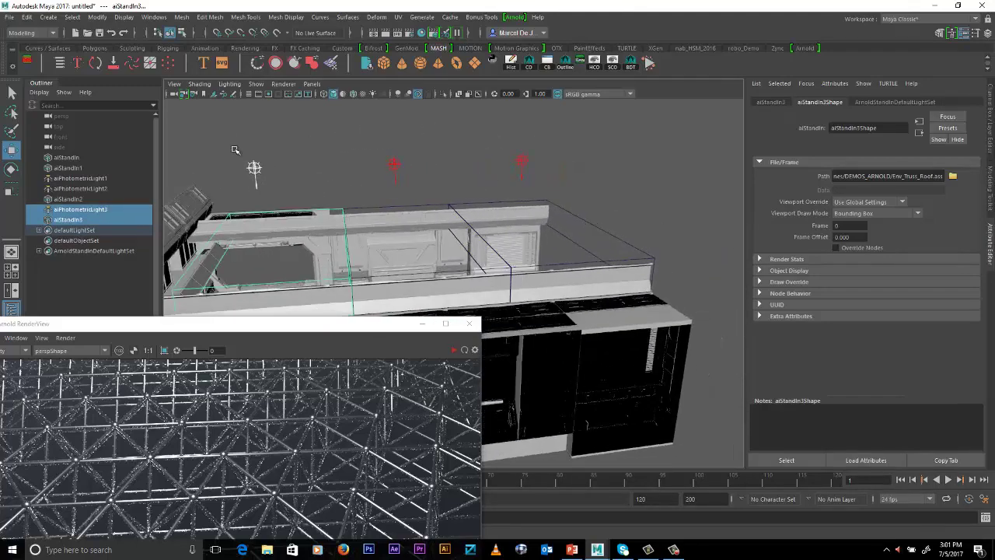
left_click_drag(235, 150, 632, 184)
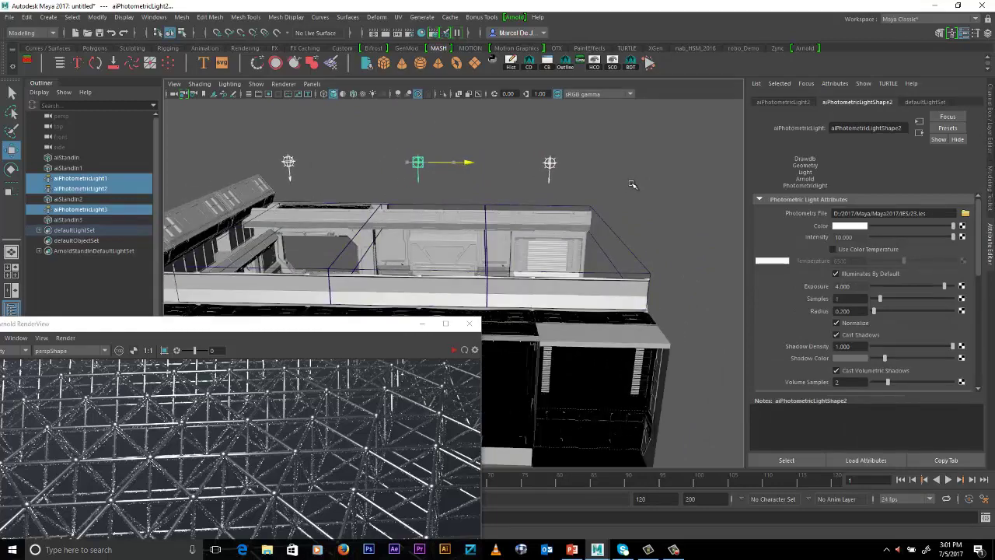
middle_click_drag(632, 184, 638, 185)
left_click_drag(655, 220, 597, 228, "alt")
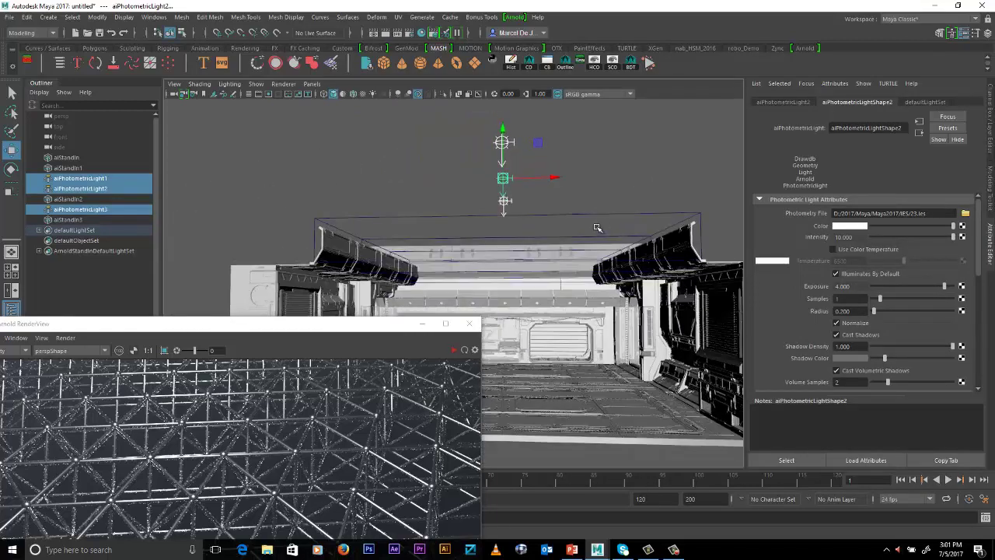
right_click_drag(597, 228, 667, 231, "alt")
left_click_drag(572, 164, 618, 186, "alt")
left_click_drag(297, 330, 390, 123)
left_click(547, 140)
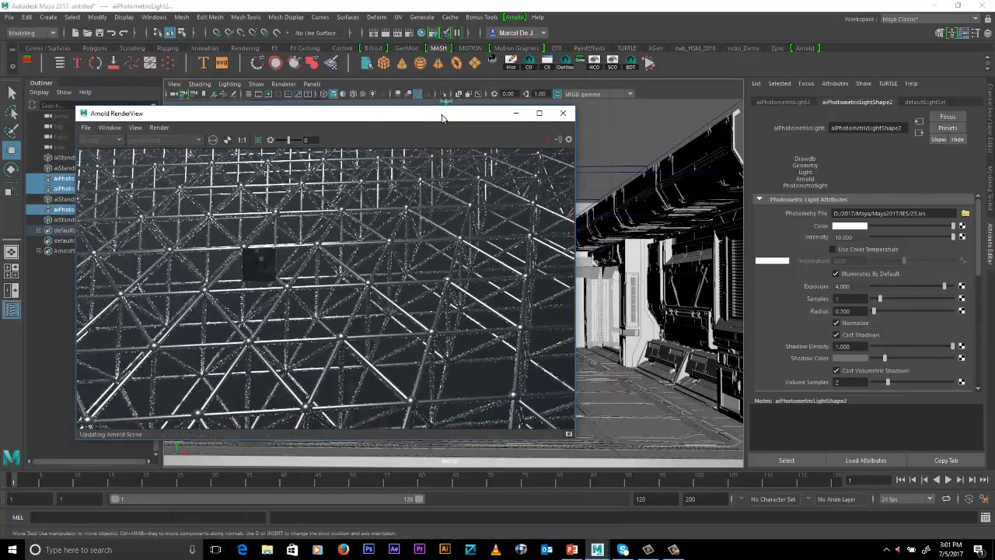
left_click_drag(377, 114, 466, 180)
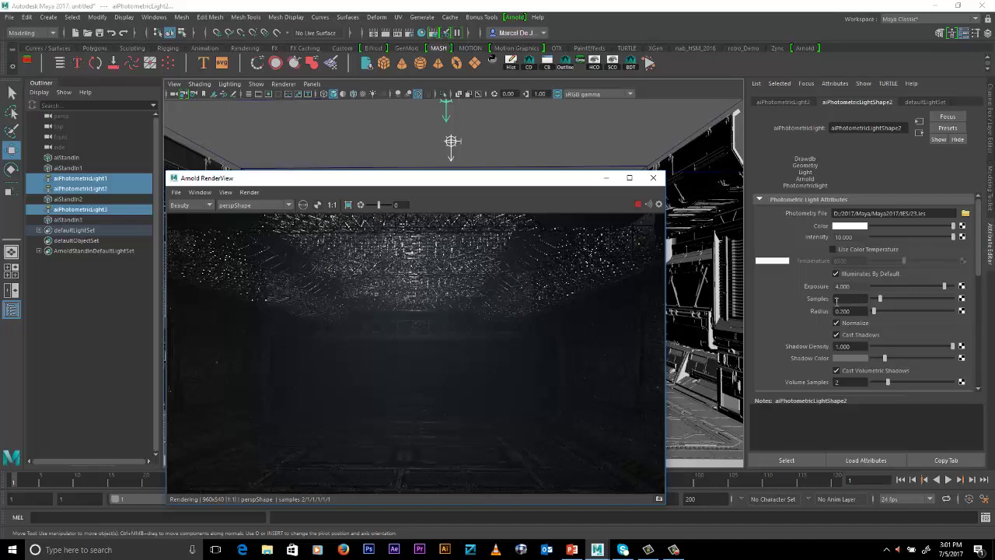
Try an exposure of 6 on all three photometric lights together and settle on 7.
key("ctrl+a")
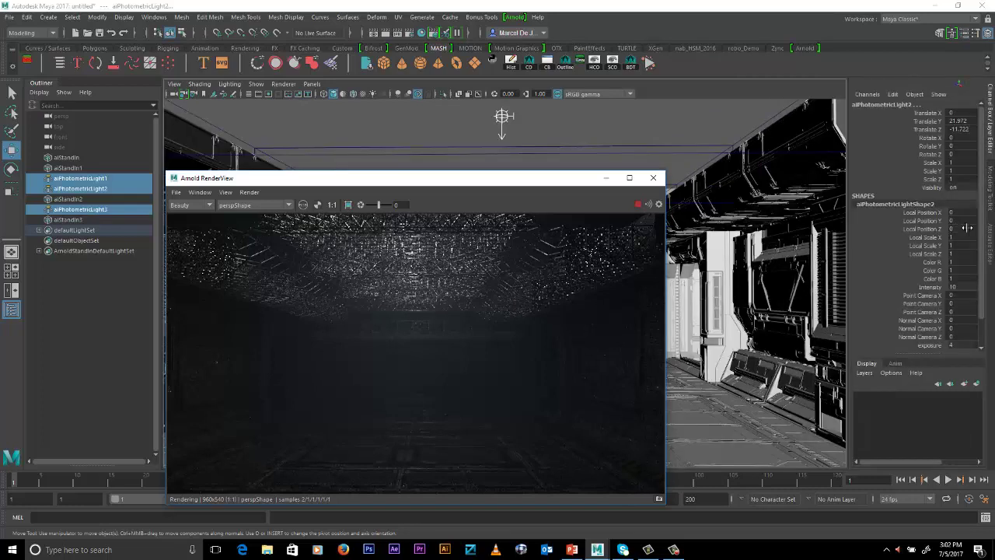
scroll(977, 272, "down", 1)
double_click(960, 314)
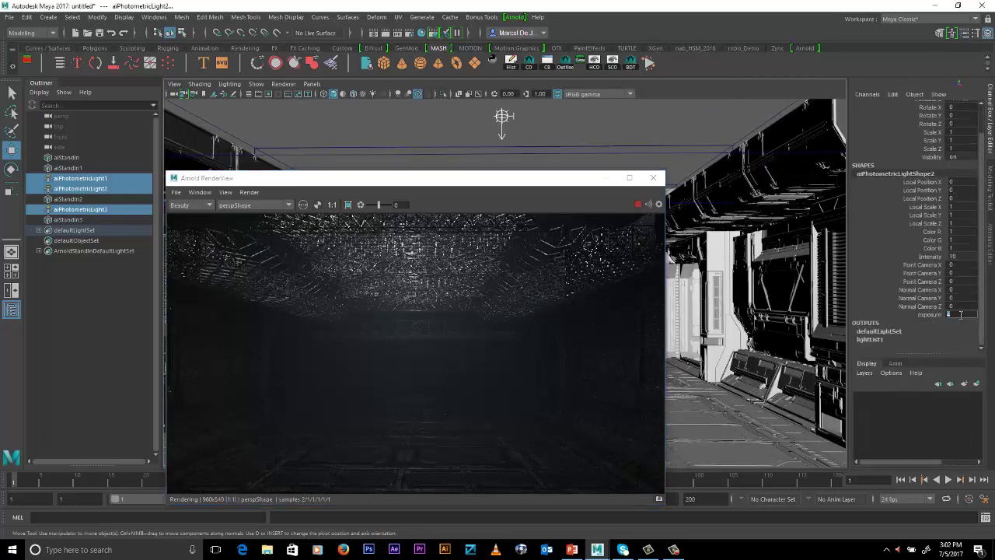
type("6")
key("Return")
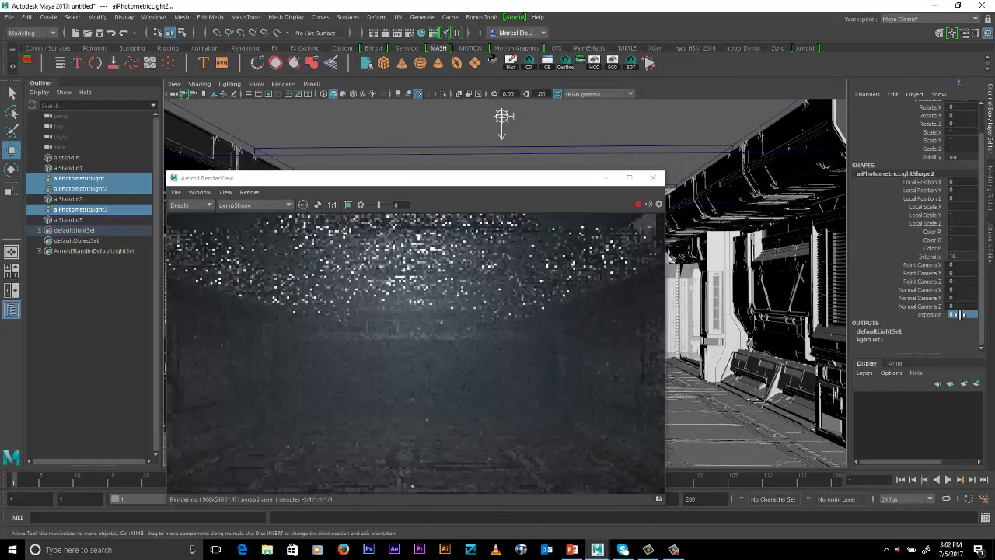
double_click(961, 314)
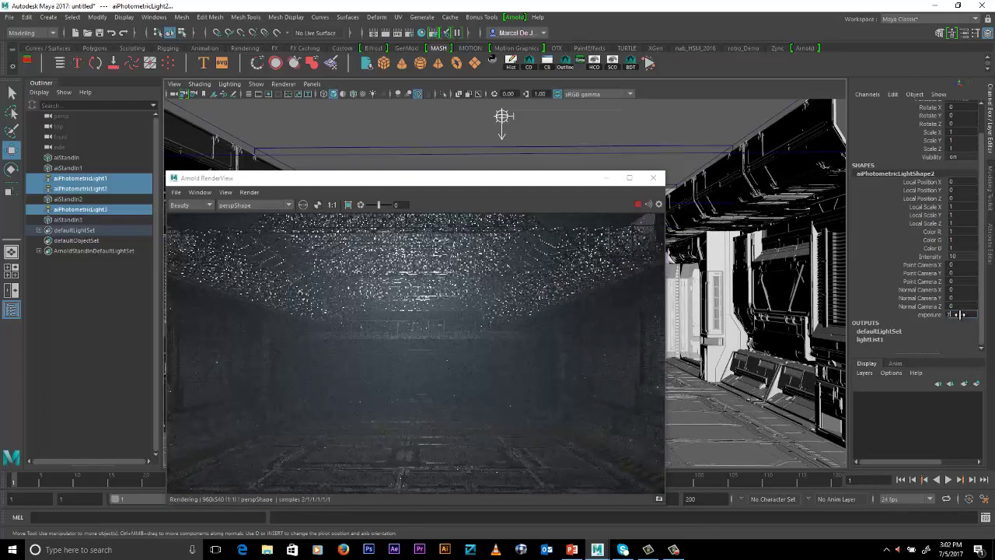
type("7")
key("Return")
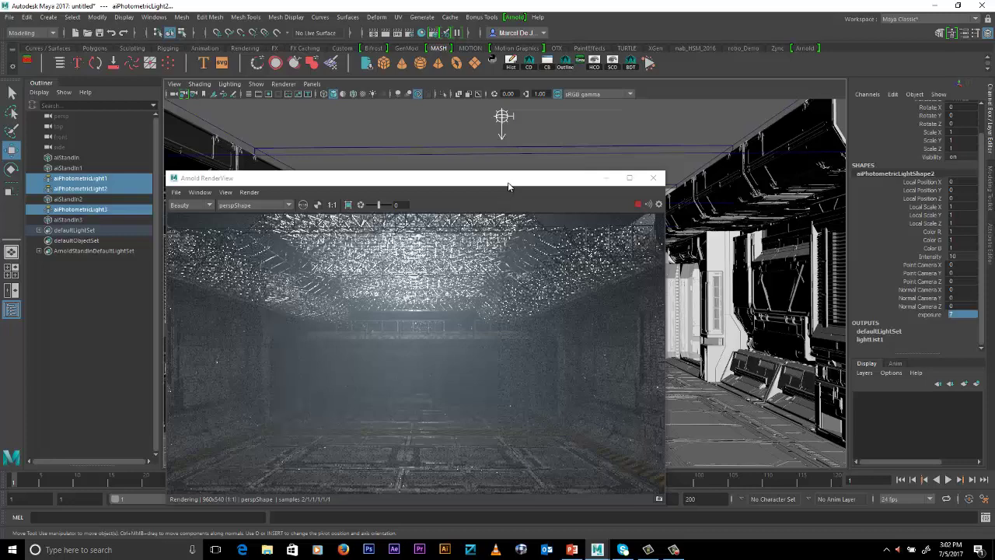
left_click_drag(515, 184, 481, 163)
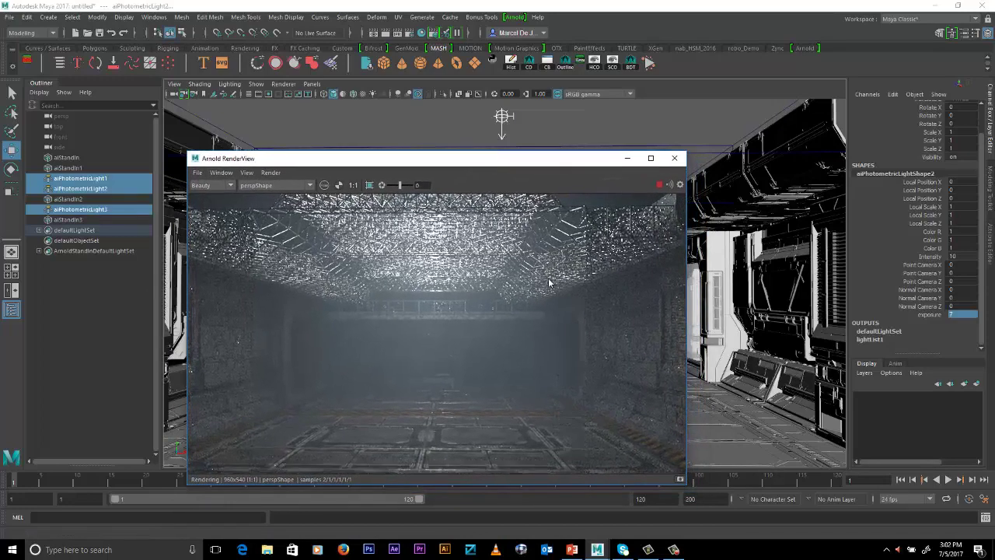
left_click_drag(553, 166, 477, 195)
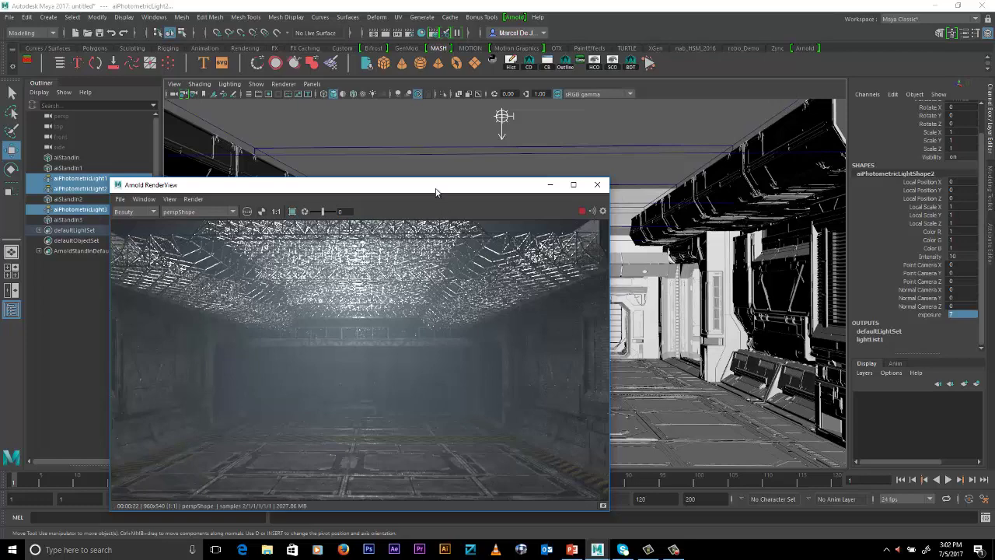
Lower the three photometric lights beneath the roof trusses, to a Translate Y of about 11.2.
left_click_drag(436, 189, 478, 328)
scroll(576, 218, "down", 5)
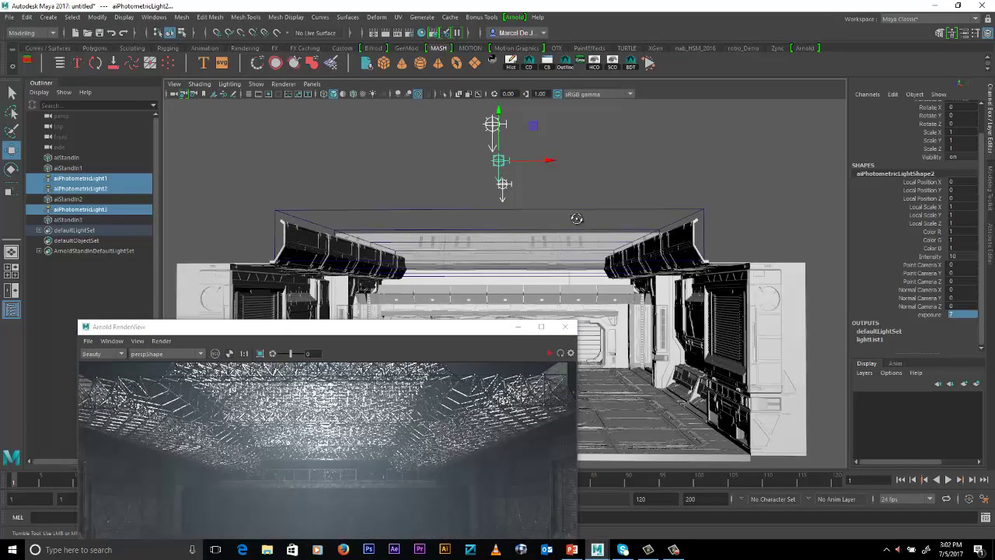
left_click(576, 219)
left_click_drag(462, 122, 562, 188)
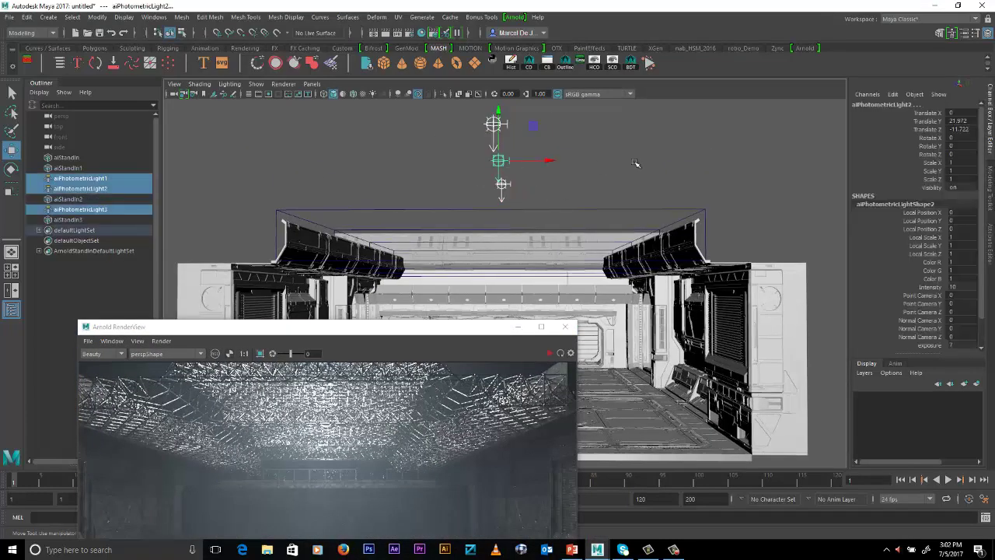
middle_click_drag(625, 155, 633, 270, "shift")
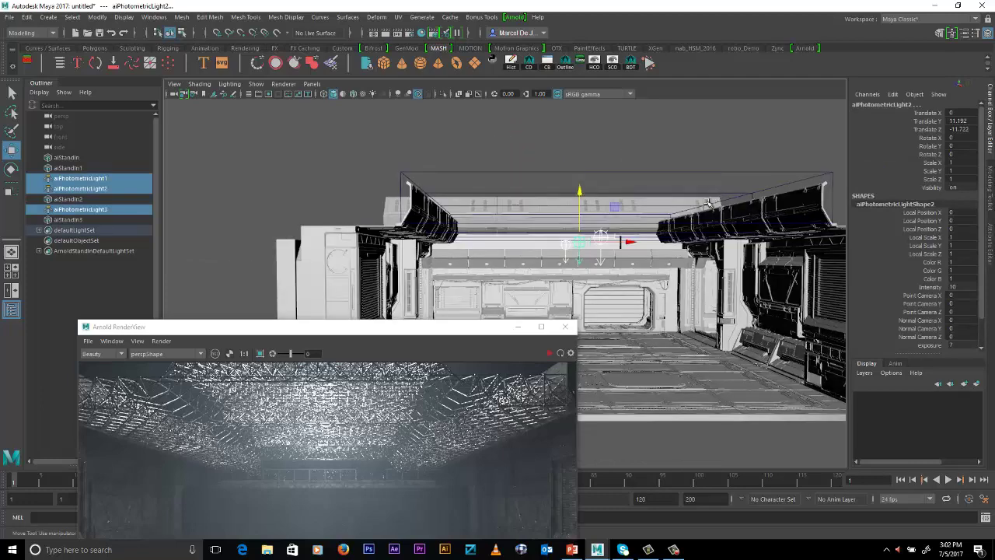
Move the three photometric lights to the left wall, about X -14.9 and Y 10.6, and set their Rotate Z to 40.
middle_click_drag(707, 199, 583, 218, "shift")
key("e")
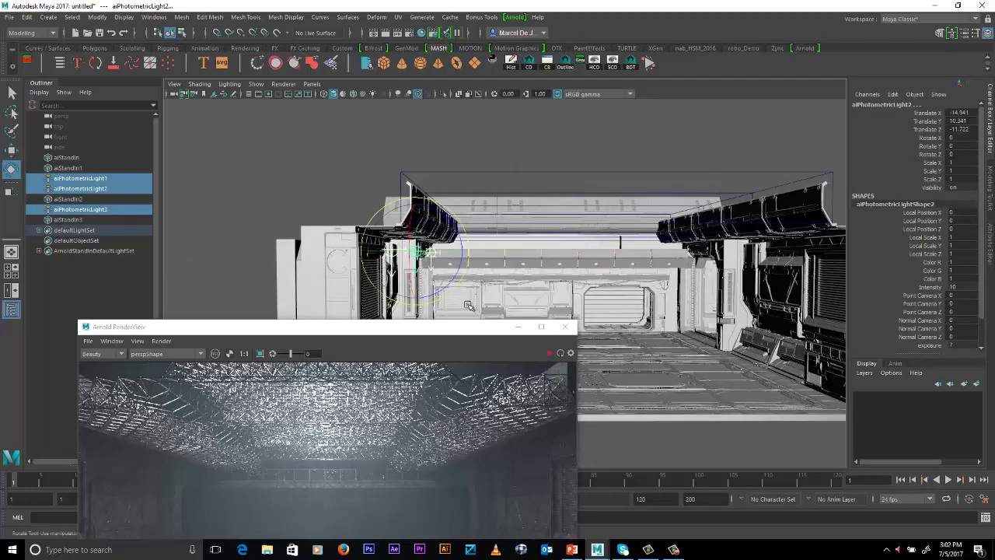
left_click_drag(452, 283, 524, 243)
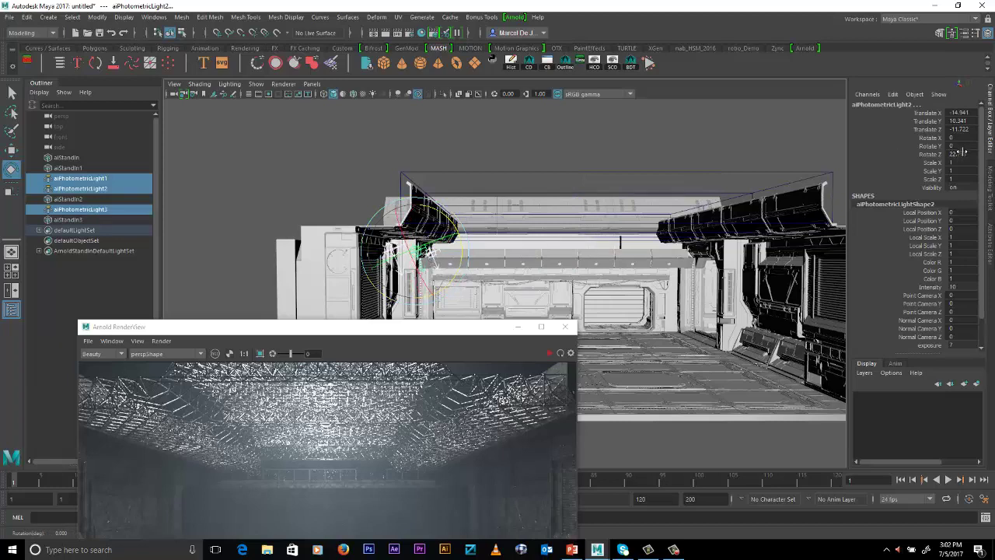
left_click(964, 152)
type("40")
key("Return")
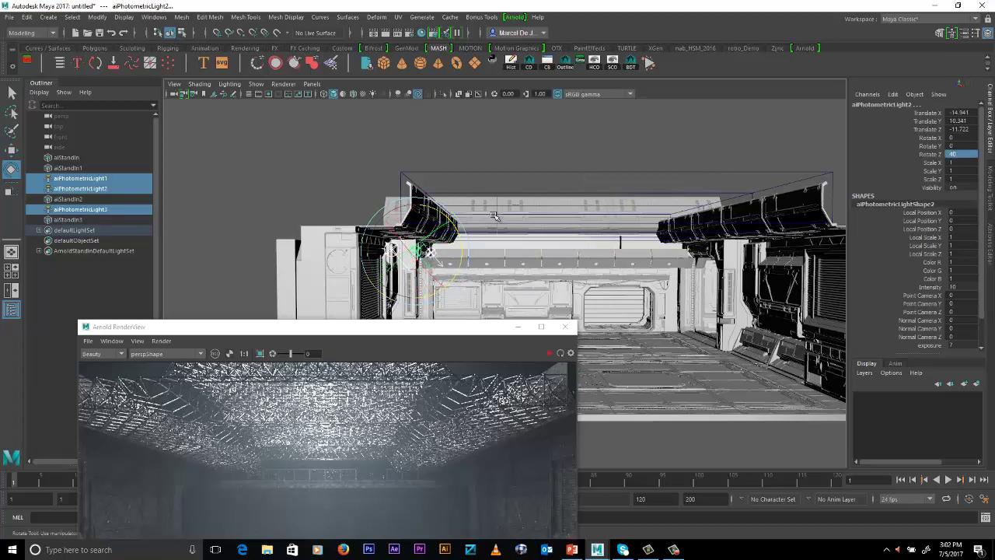
key("w")
left_click_drag(416, 201, 415, 195)
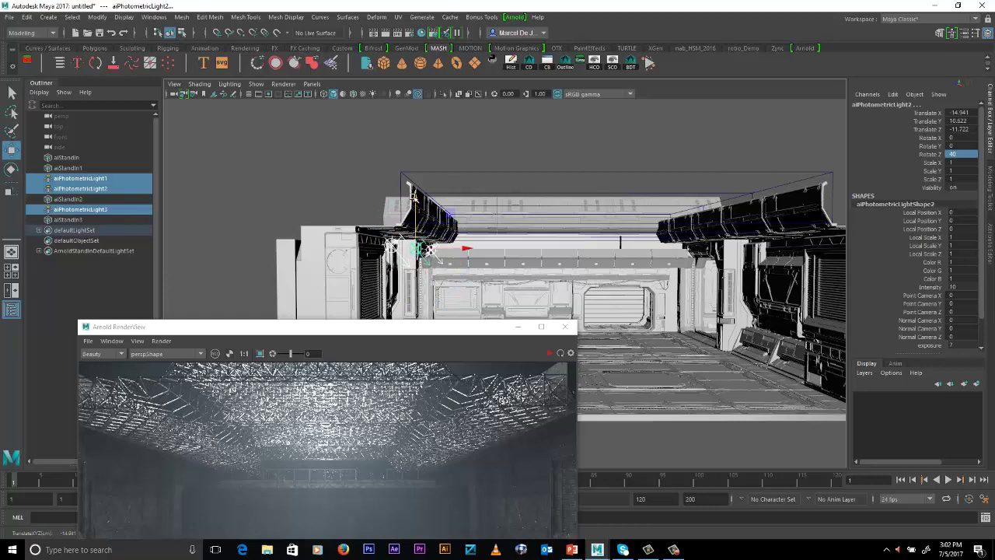
Duplicate the three wall lights to the opposite wall at about X 14.8 and set the copies' Rotate Z to -40.
key("ctrl+d")
middle_click_drag(539, 194, 905, 178, "shift")
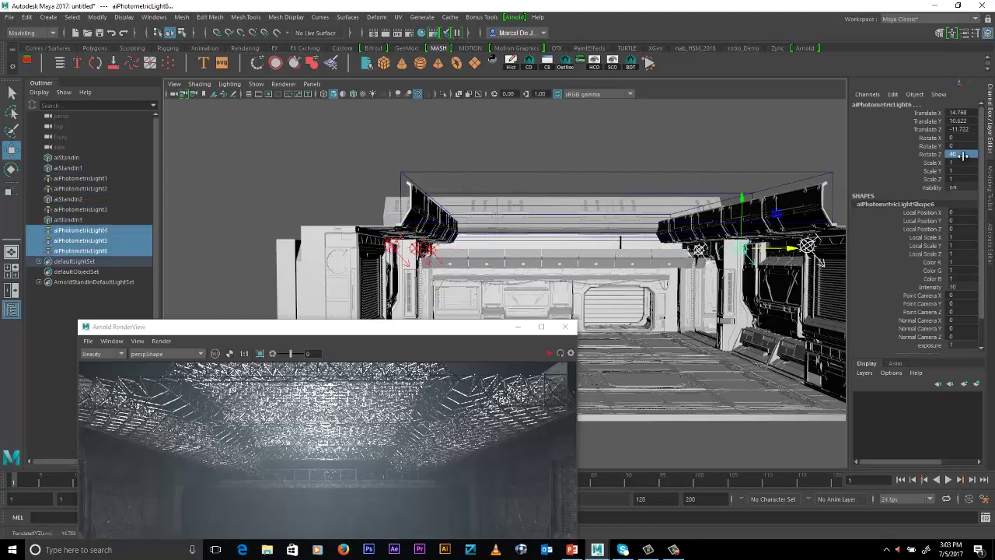
key("Tab")
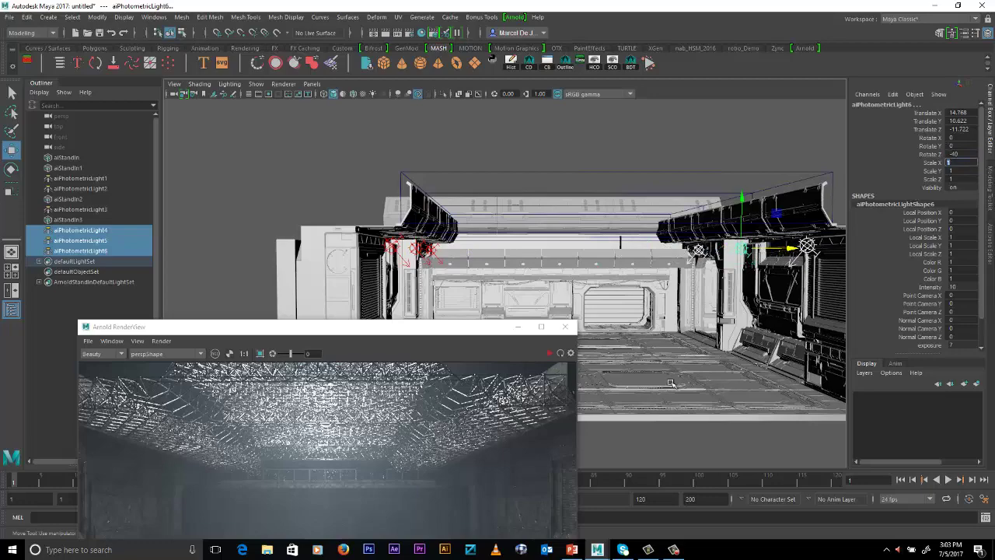
Frame the view down the hangar's length and render the interior with both rows of wall lights.
left_click_drag(625, 226, 538, 214, "alt")
right_click_drag(538, 214, 654, 228, "alt")
middle_click_drag(653, 229, 663, 218, "alt")
left_click_drag(425, 327, 555, 121)
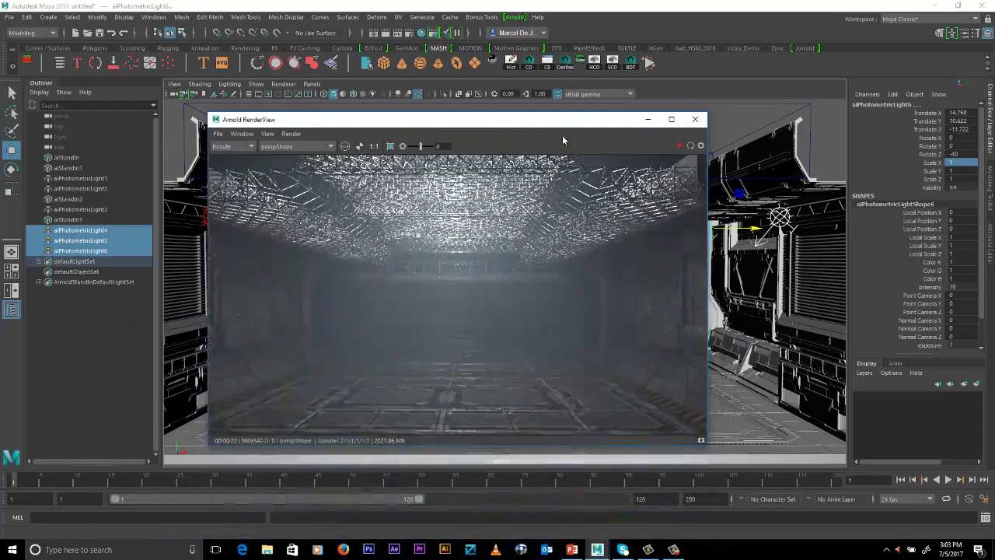
left_click(681, 146)
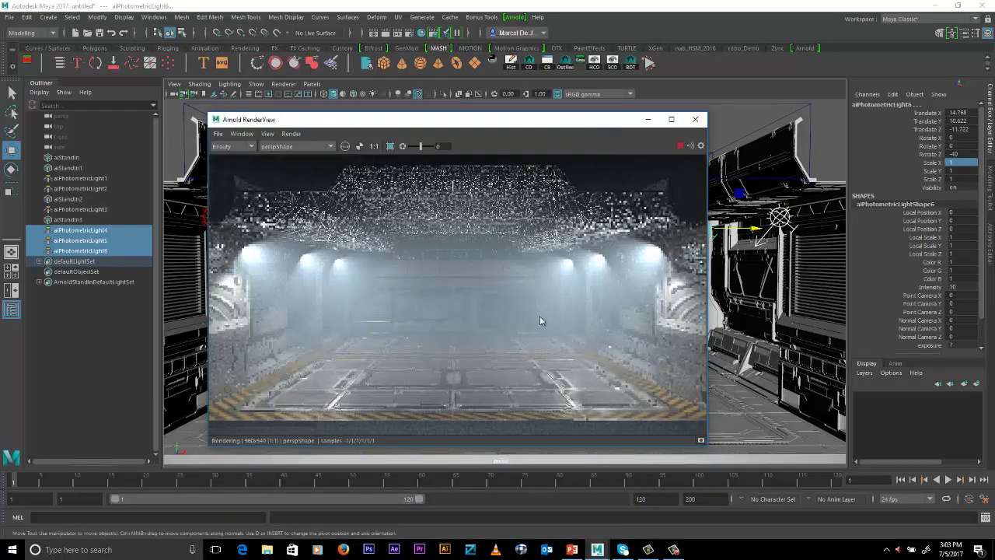
mouse_move(549, 351)
left_mouse_down("alt")
mouse_move(477, 338)
mouse_move(536, 343)
left_mouse_up("alt")
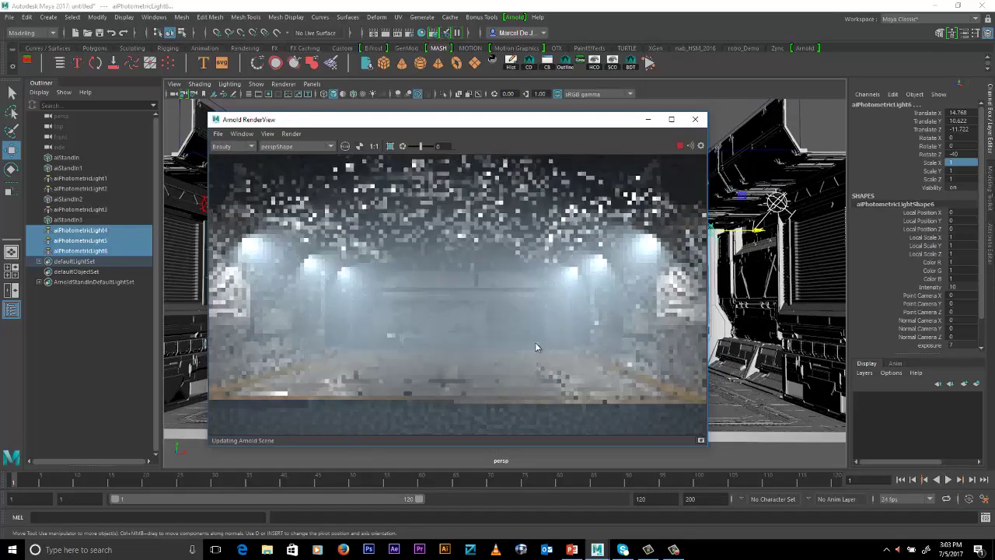
mouse_move(536, 343)
right_mouse_down("alt")
mouse_move(533, 321)
mouse_move(520, 325)
mouse_move(544, 325)
mouse_move(537, 337)
right_mouse_up("alt")
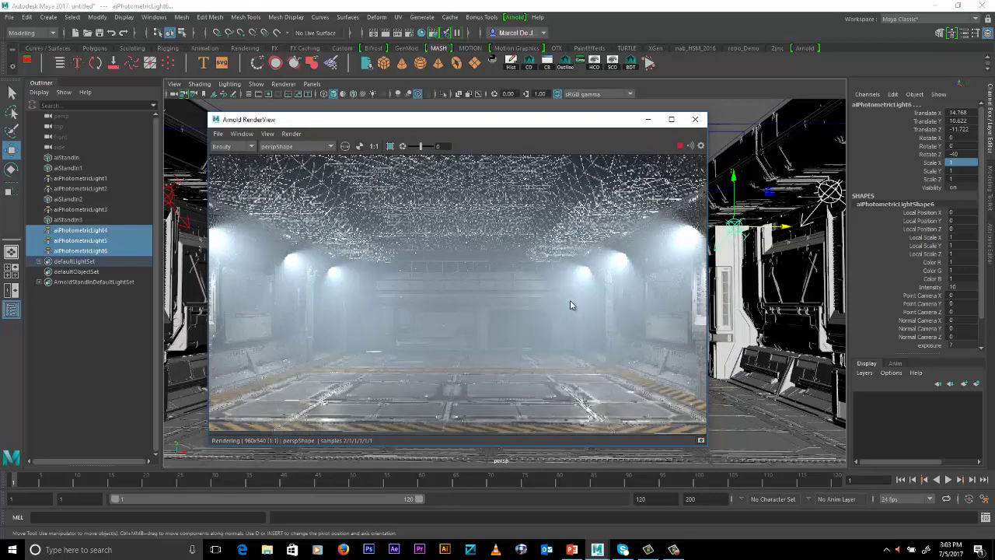
right_click_drag(569, 304, 609, 337, "alt")
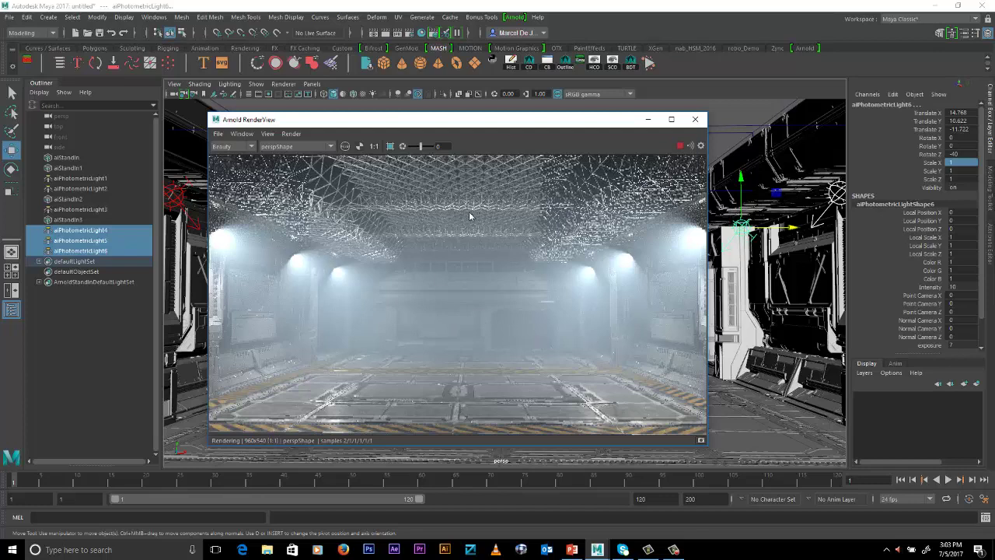
Try an exposure of 5 on all six photometric lights together and settle on 6.
left_click(86, 178, "ctrl")
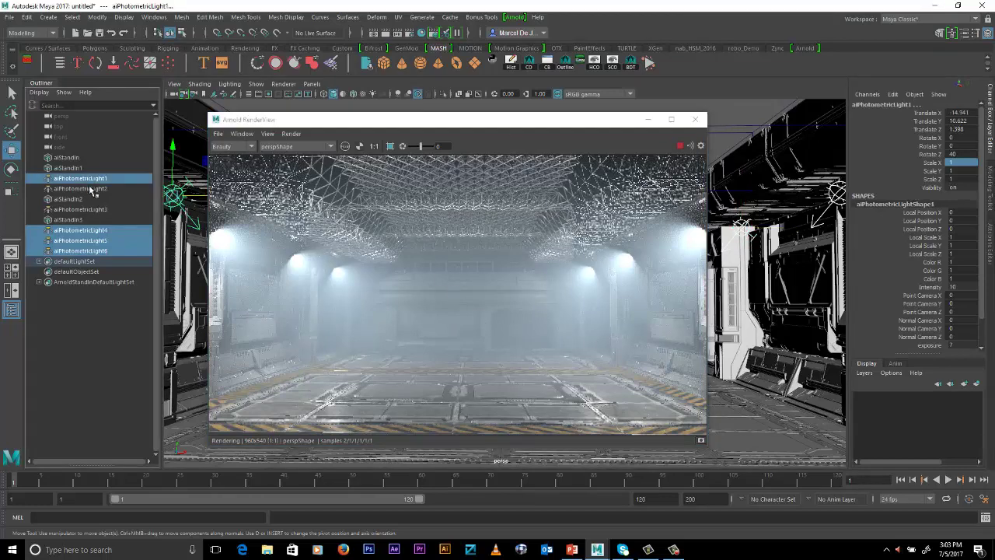
left_click(92, 189, "ctrl")
left_click(105, 209, "ctrl")
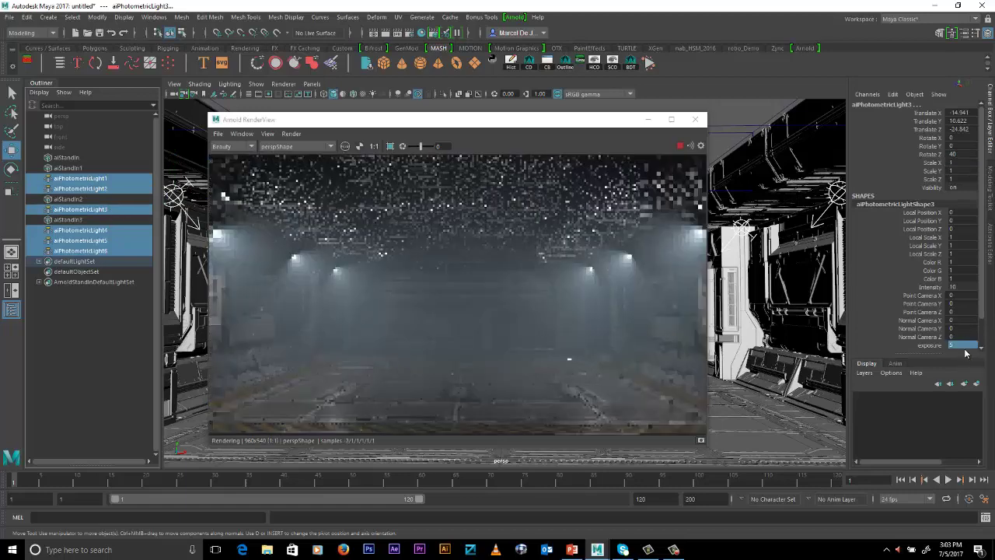
left_click(962, 346)
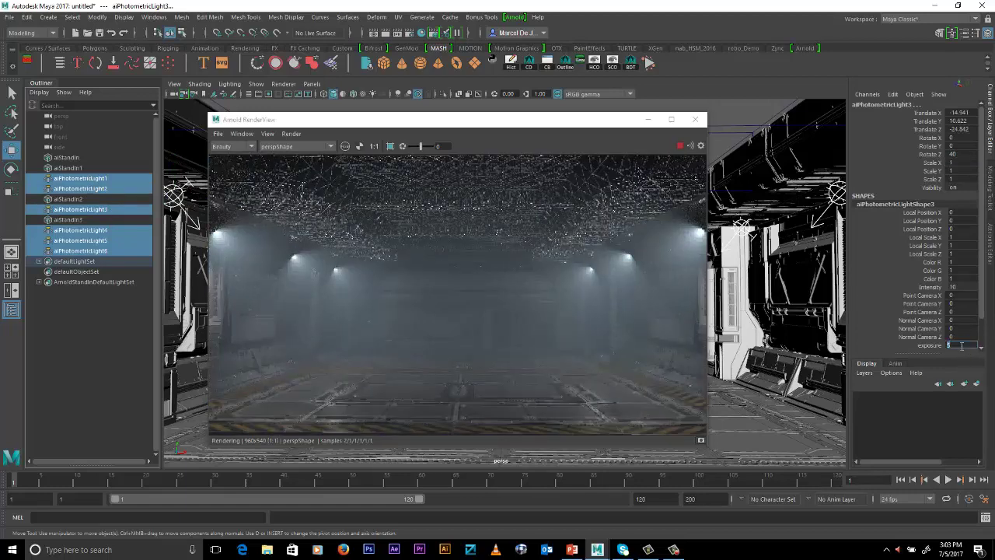
type("6")
key("Return")
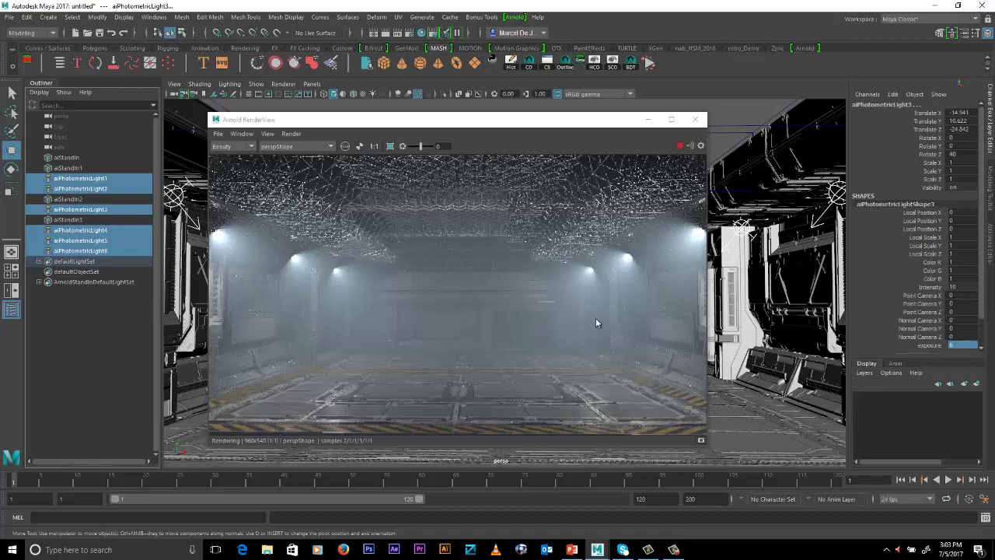
Create a new Arnold stand-in in the hangar scene.
left_click_drag(548, 125, 481, 155)
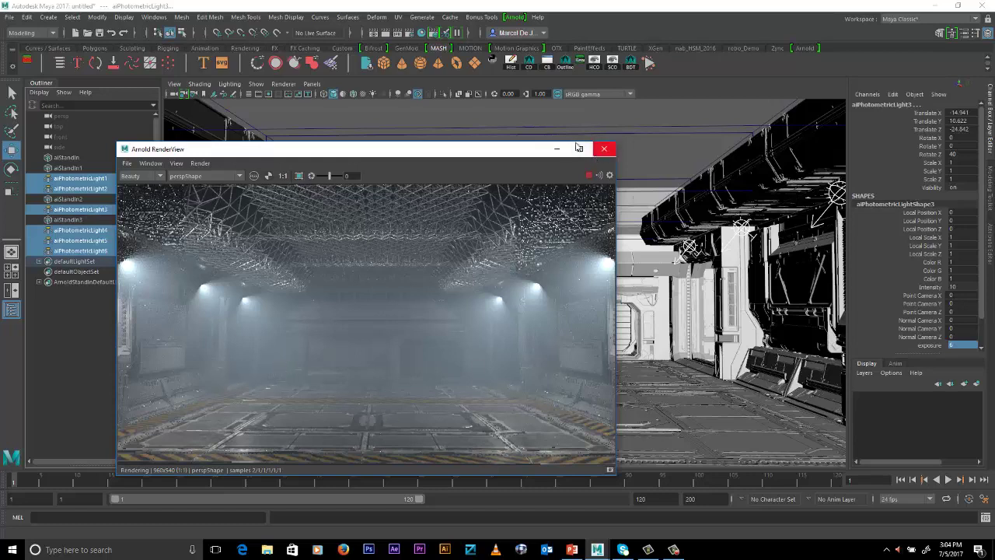
left_click(514, 16)
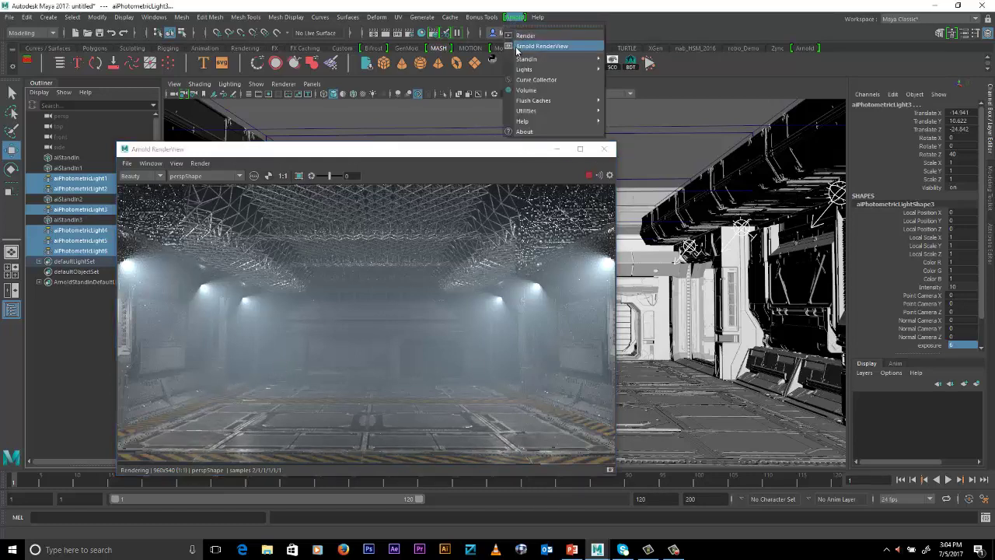
mouse_move(525, 60)
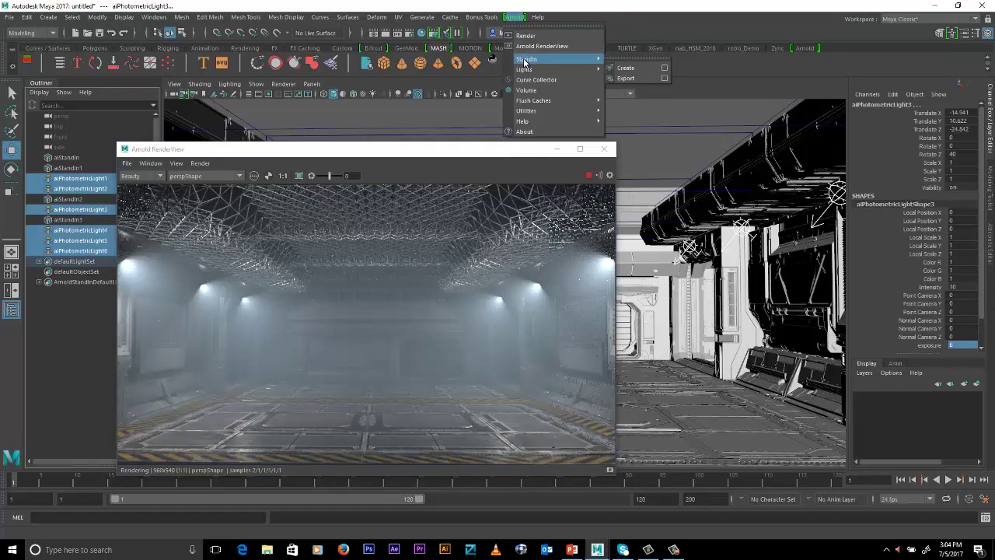
left_click(626, 69)
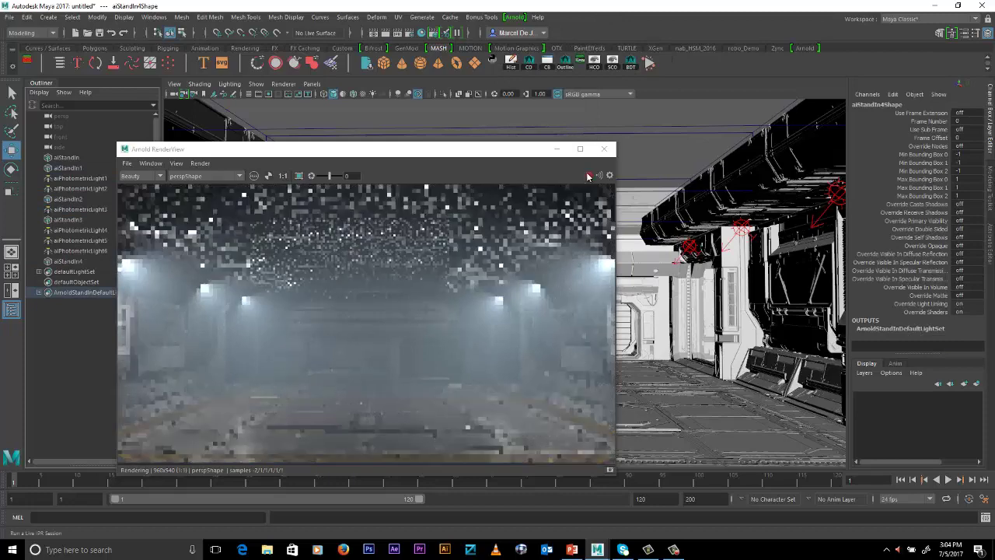
Load DN_Prototype.ass from the scenes/DEMOS_ARNOLD folder into the new stand-in.
key("ctrl+a")
left_click(953, 176)
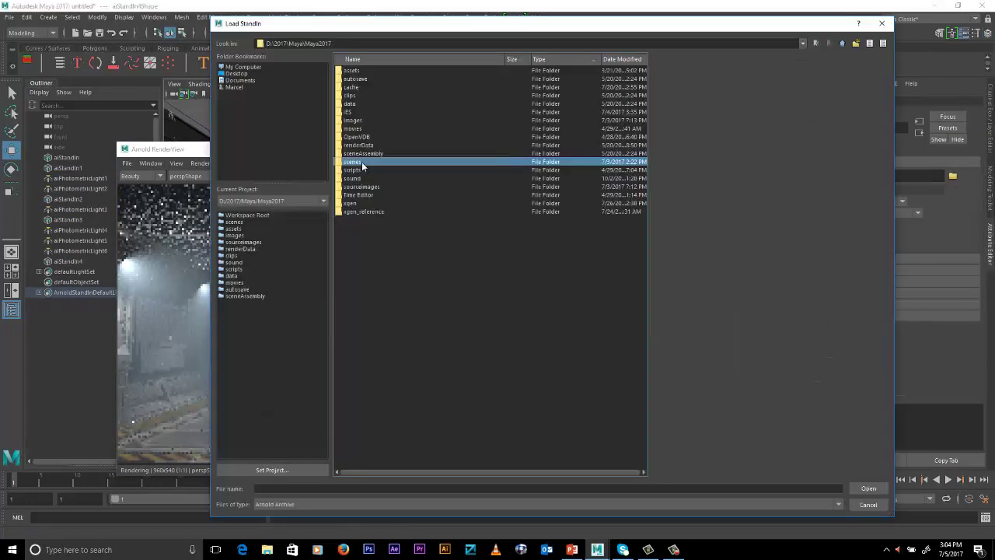
double_click(361, 162)
left_click(377, 94)
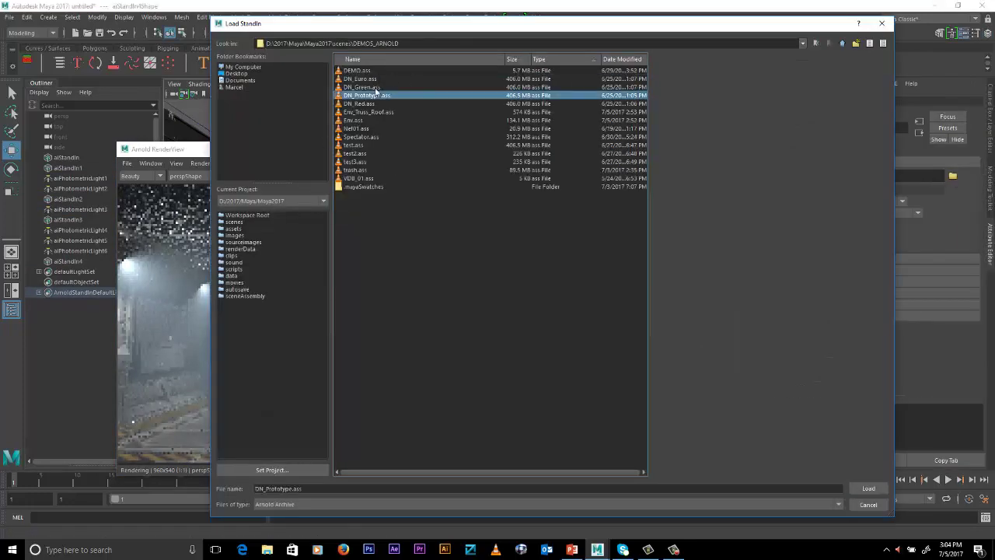
left_click(356, 79)
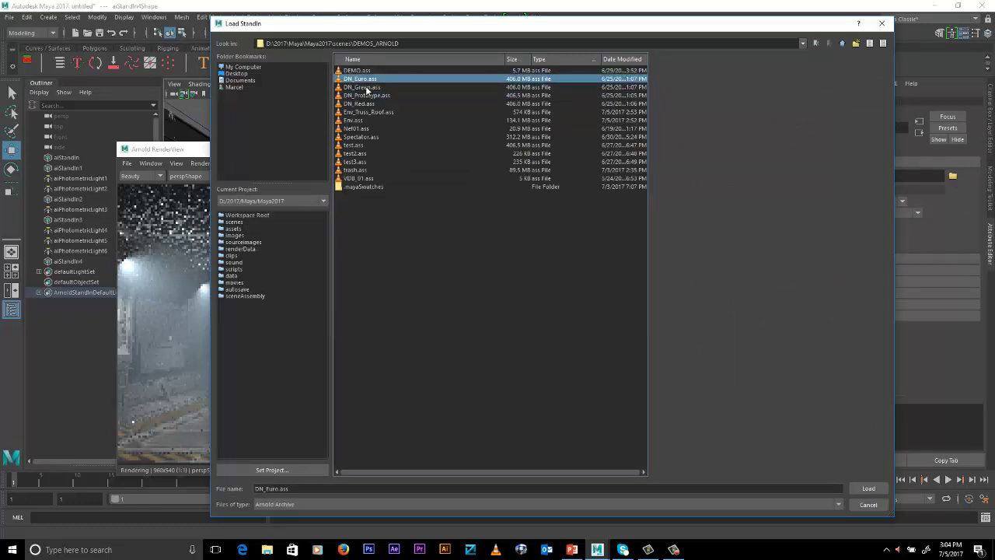
left_click(368, 87)
left_click(363, 95)
left_click(370, 104)
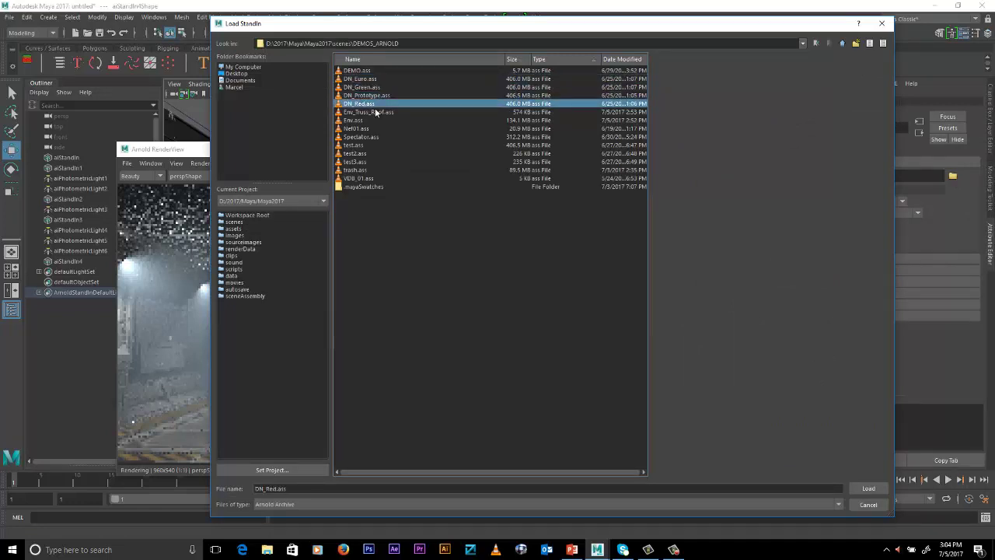
left_click(380, 95)
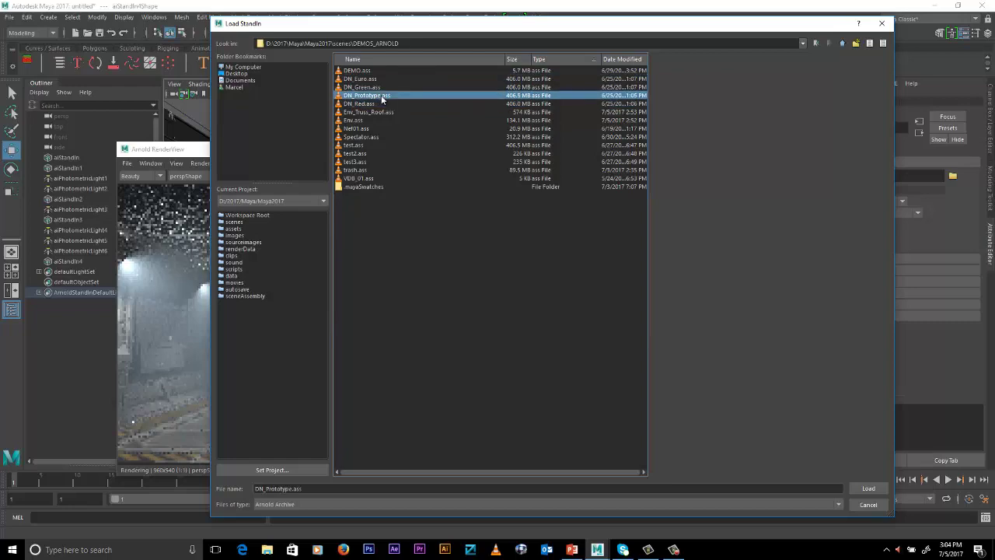
double_click(382, 97)
Raise the DN_Prototype stand-in and scale it down so it fits between the hangar walls.
left_click_drag(459, 152, 431, 423)
left_click_drag(455, 355, 456, 287)
key("r")
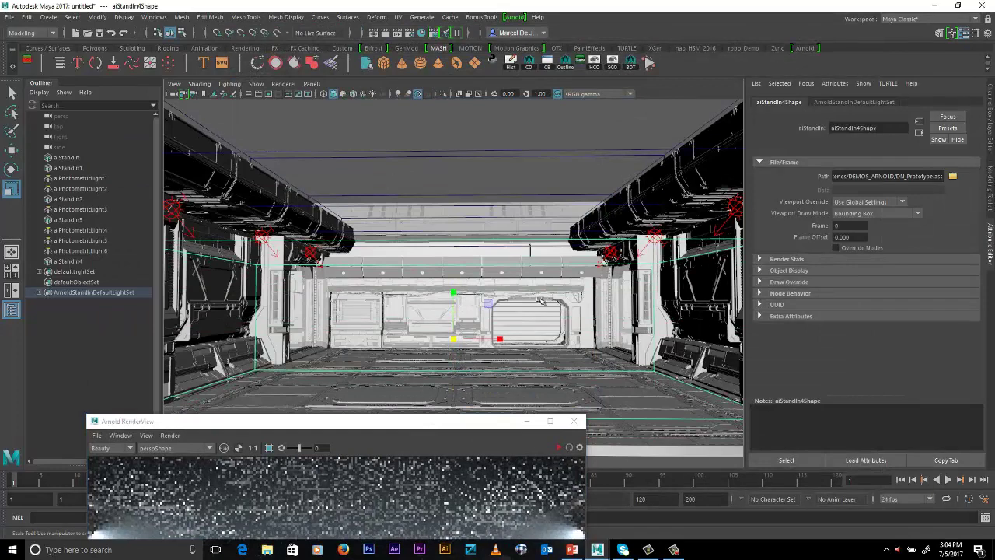
middle_click_drag(538, 303, 455, 308)
Turn the DN_Prototype stand-in diagonally about its vertical axis and lower it to the hangar floor.
key("e")
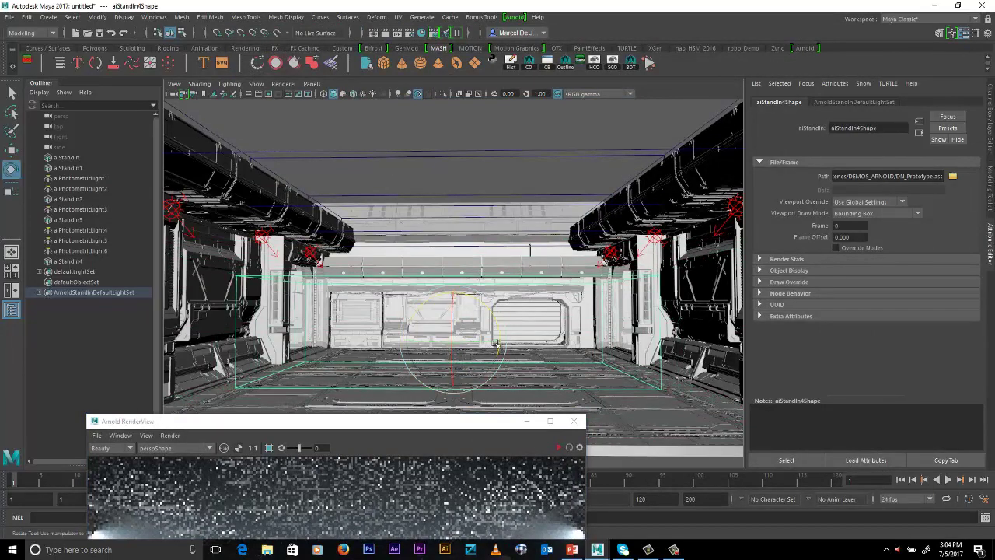
middle_click_drag(498, 344, 444, 349)
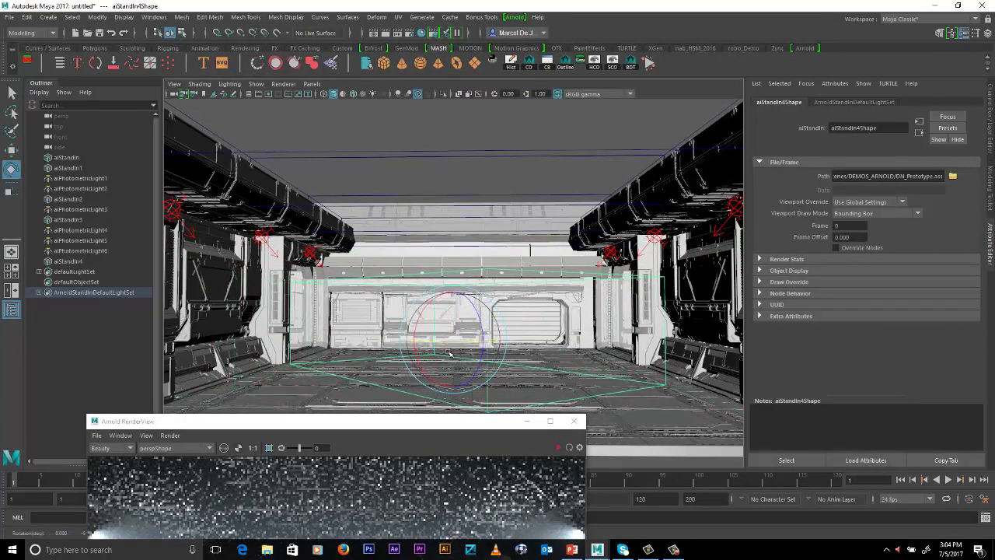
key("w")
mouse_move(451, 303)
middle_mouse_down()
mouse_move(448, 322)
mouse_move(448, 310)
middle_mouse_up()
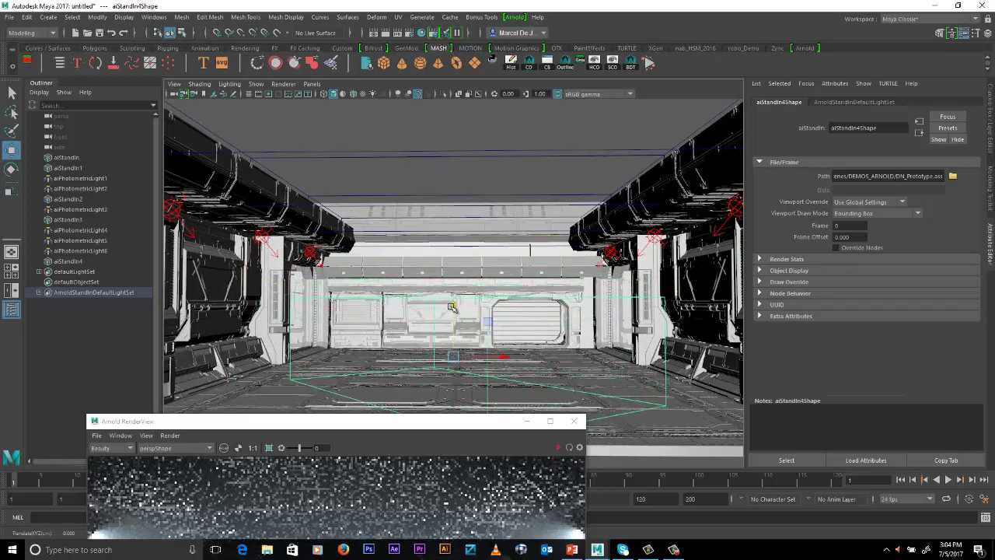
Move the DN_Prototype stand-in further back towards the hangar's rear wall using the top view, and return to the perspective view.
key("space")
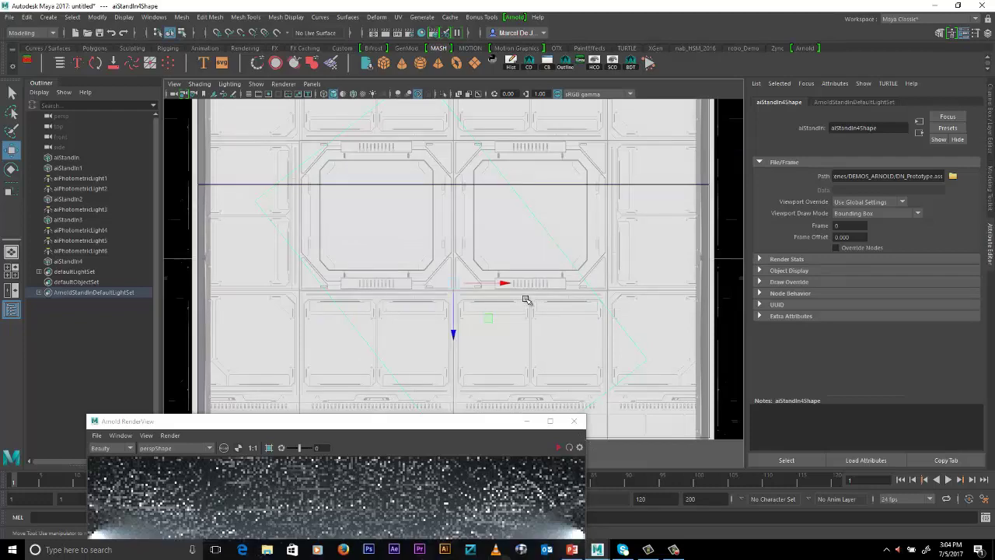
right_click_drag(575, 318, 512, 297, "alt")
middle_click_drag(511, 297, 516, 332, "alt")
middle_click_drag(637, 311, 633, 182, "shift")
key("space")
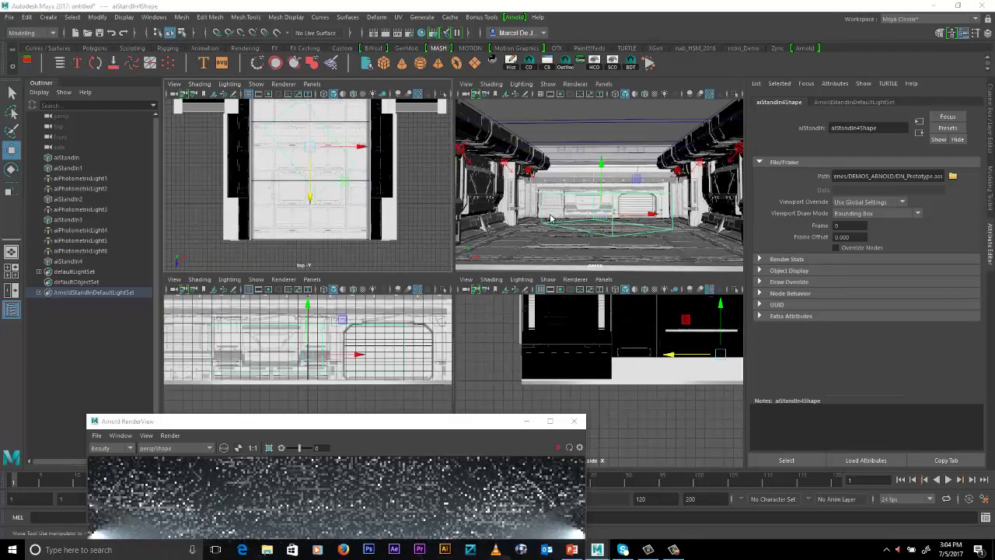
key("space")
left_click_drag(437, 426, 437, 167)
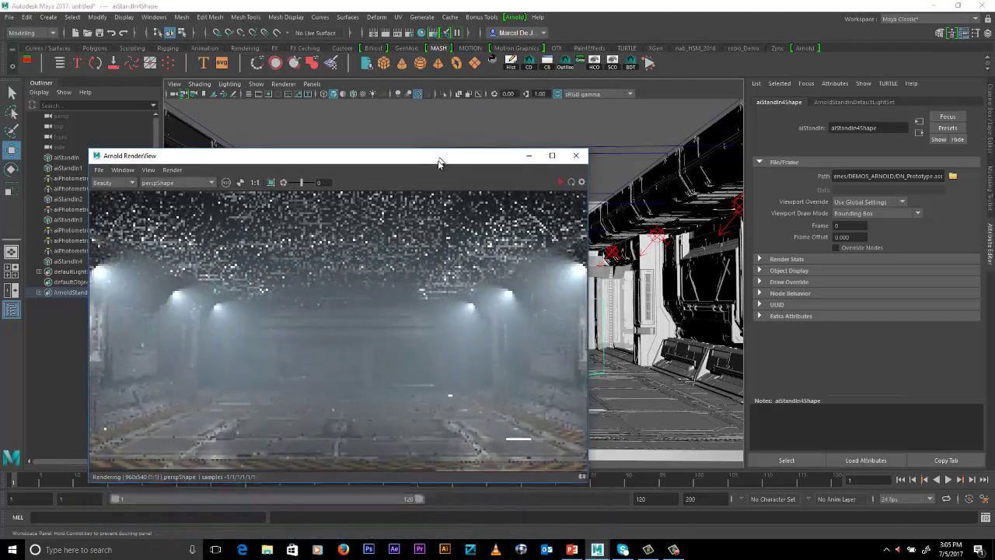